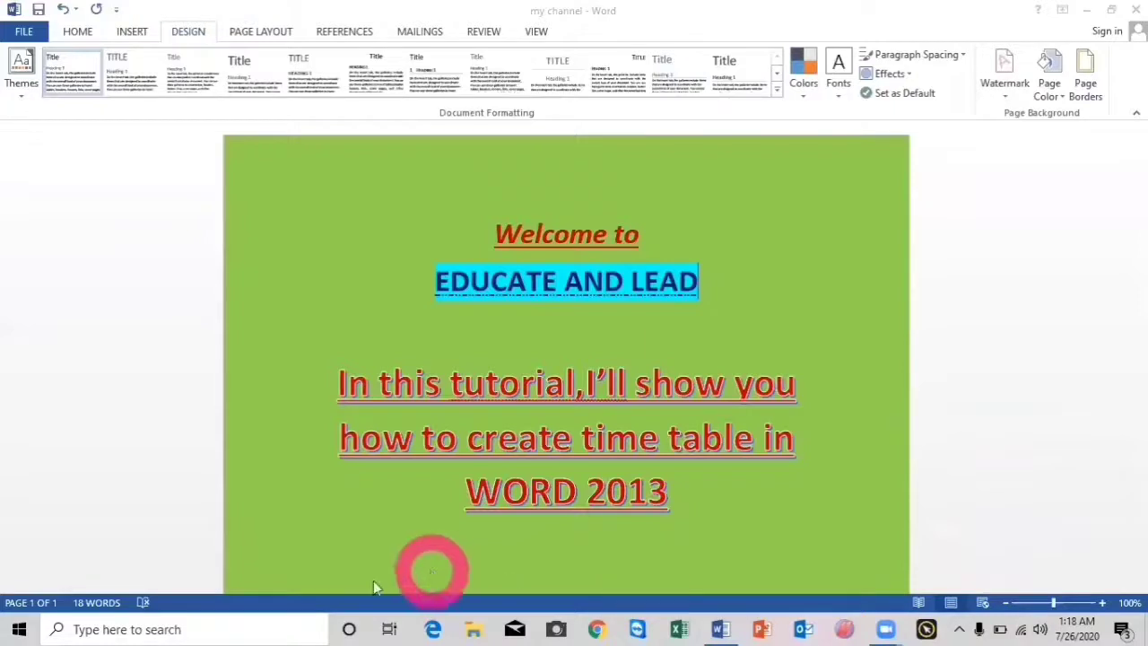
Open Word 2013 and create a blank document, closing any extra empty document.
click(199, 628)
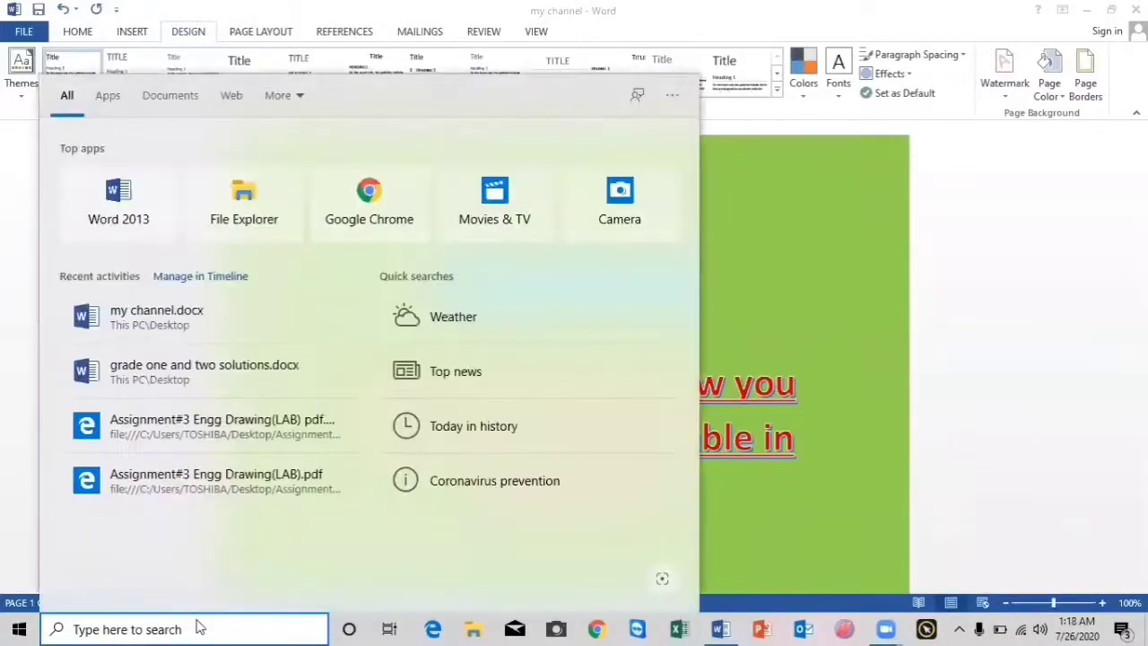
text(word)
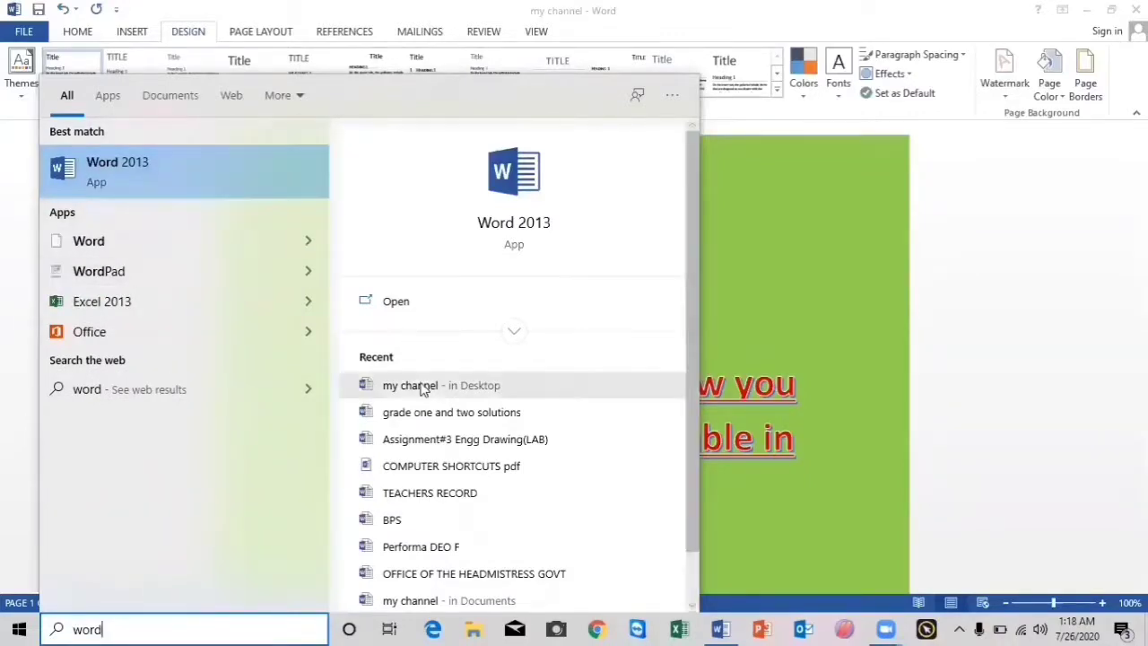
click(687, 573)
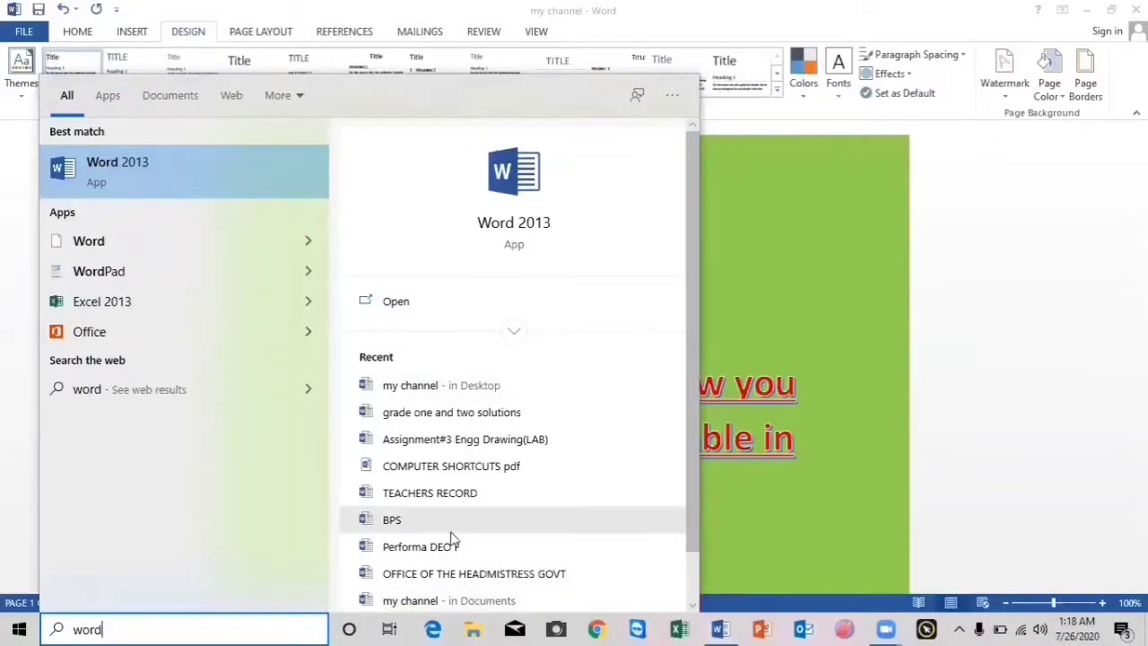
click(168, 171)
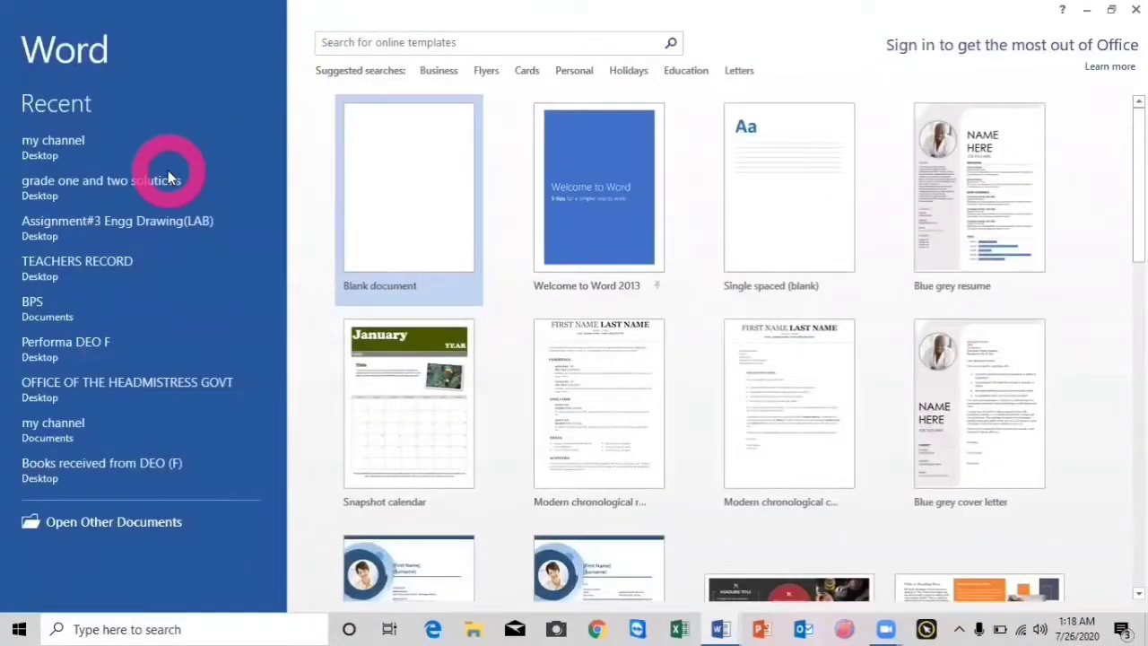
click(405, 223)
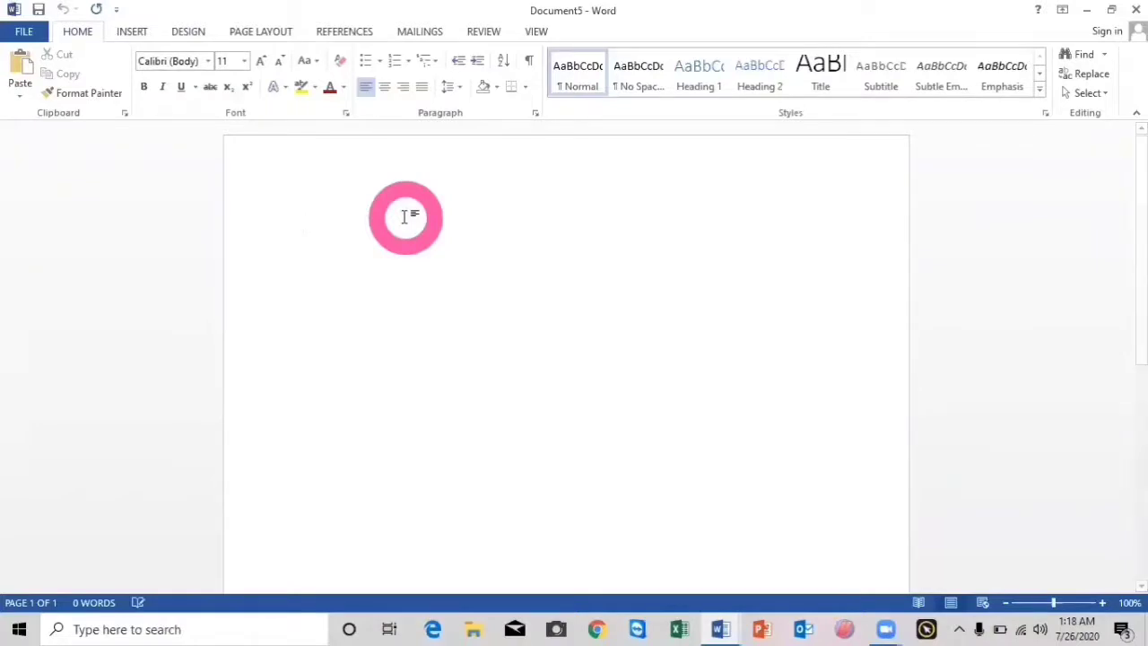
key(ctrl+n)
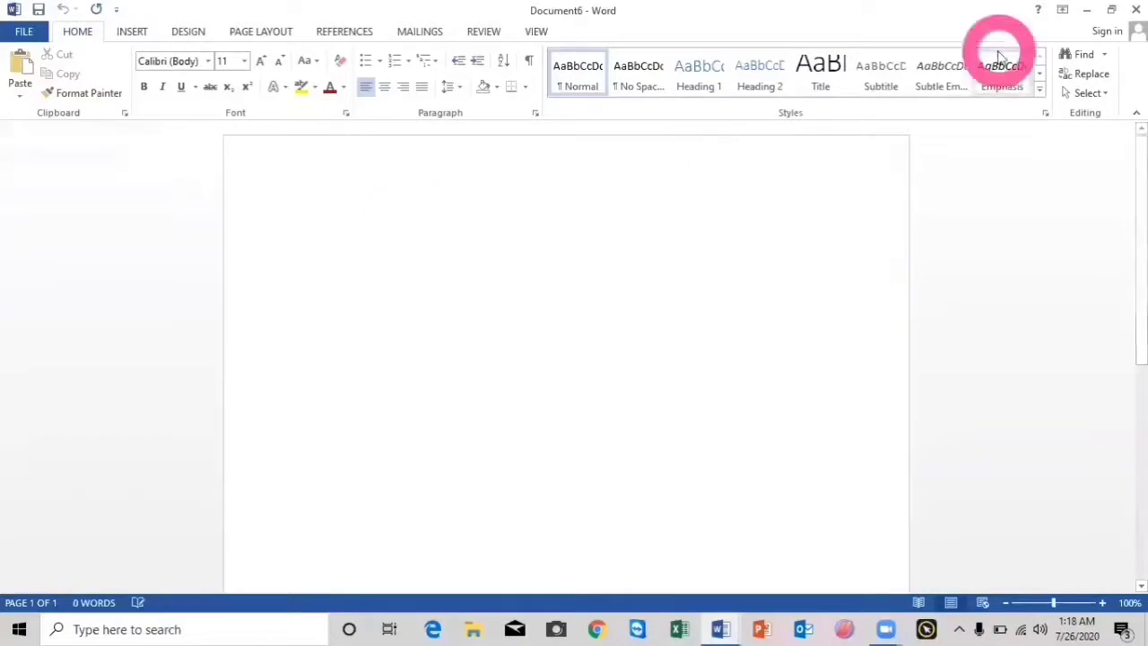
click(1135, 11)
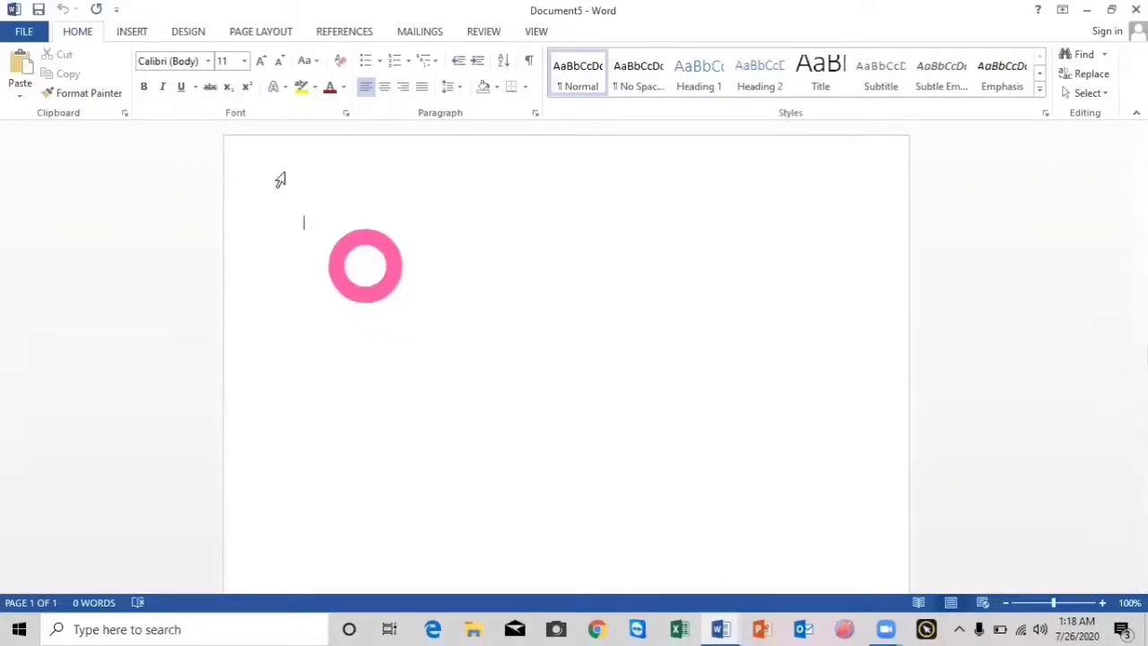
Insert a table with 10 columns and 8 rows, and add one more row at its bottom.
click(134, 33)
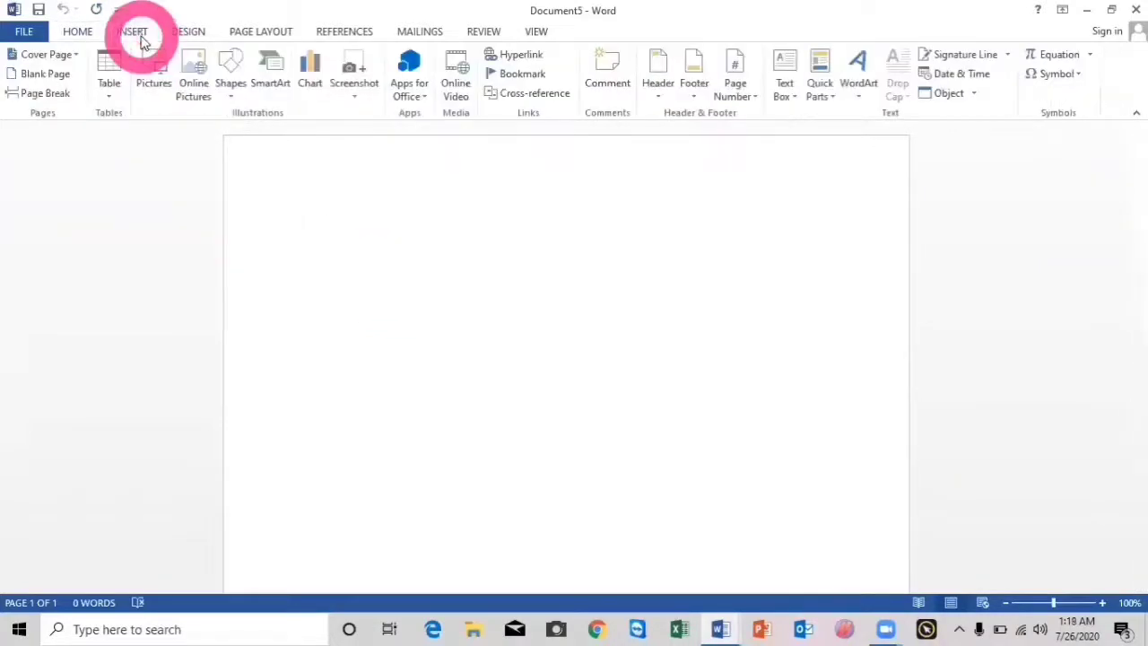
click(113, 99)
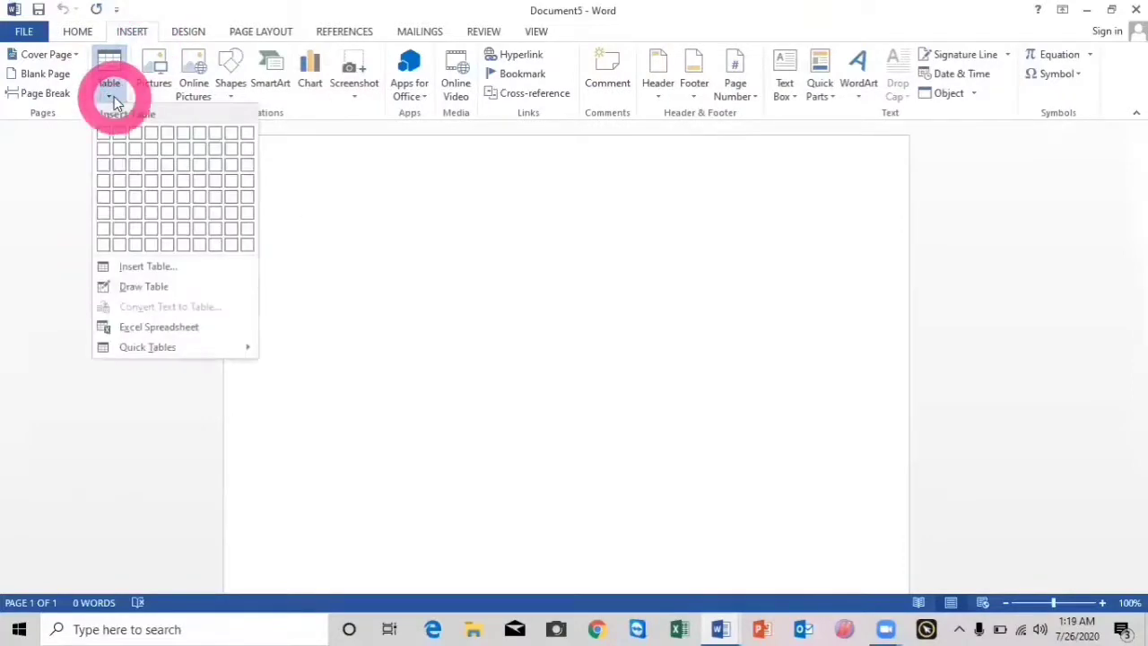
click(111, 97)
click(111, 97)
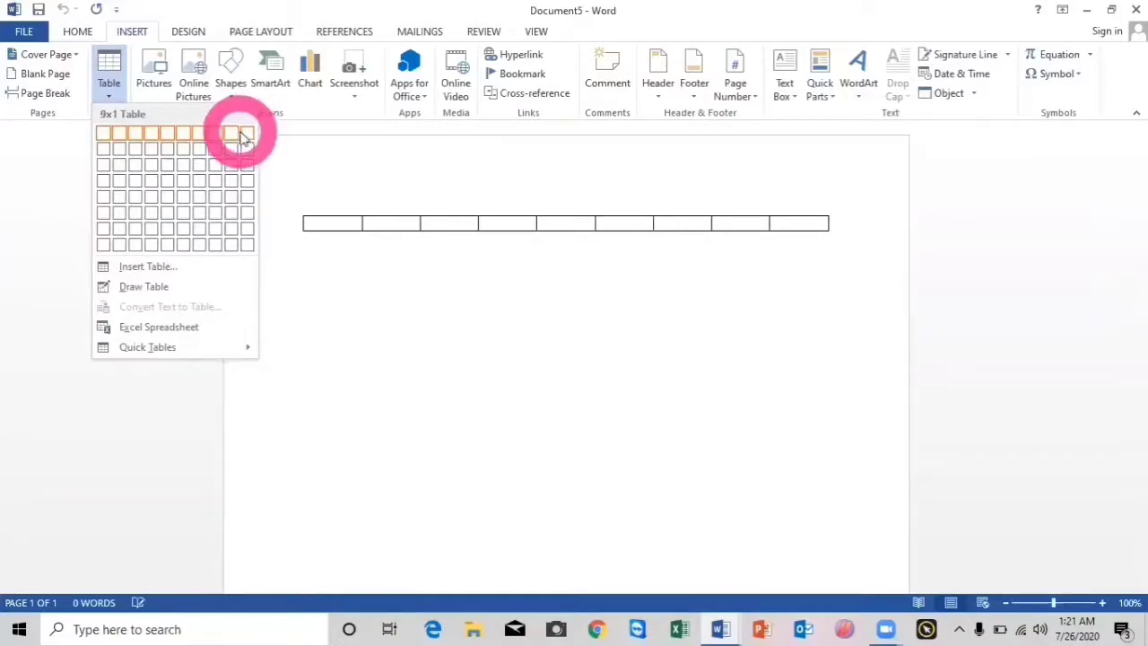
click(248, 244)
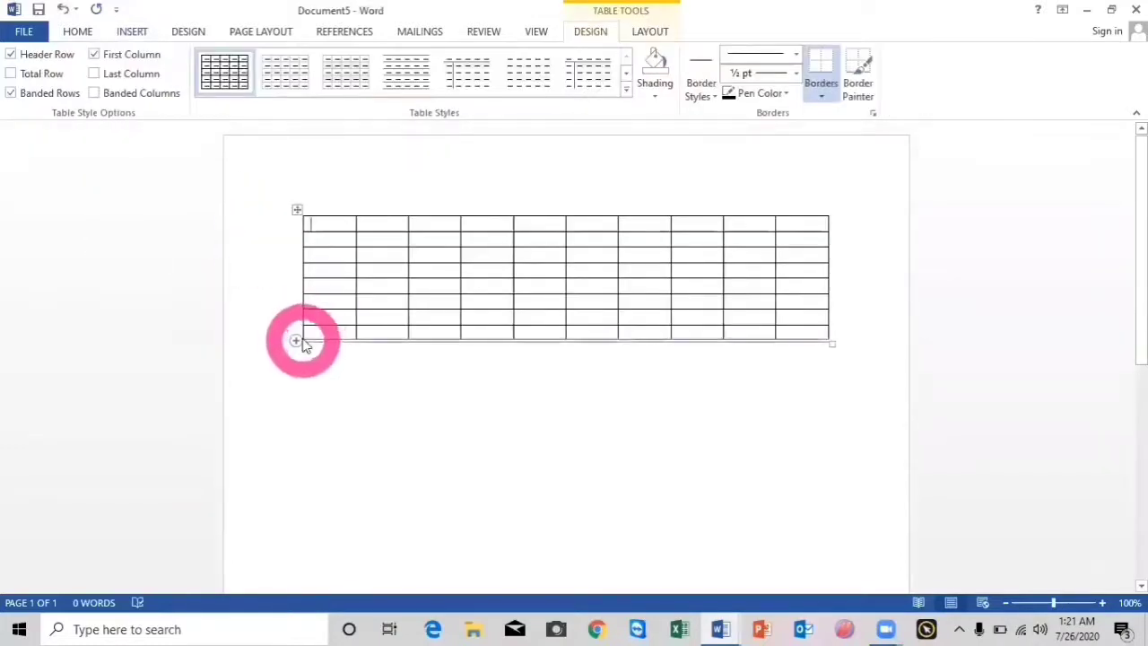
click(297, 342)
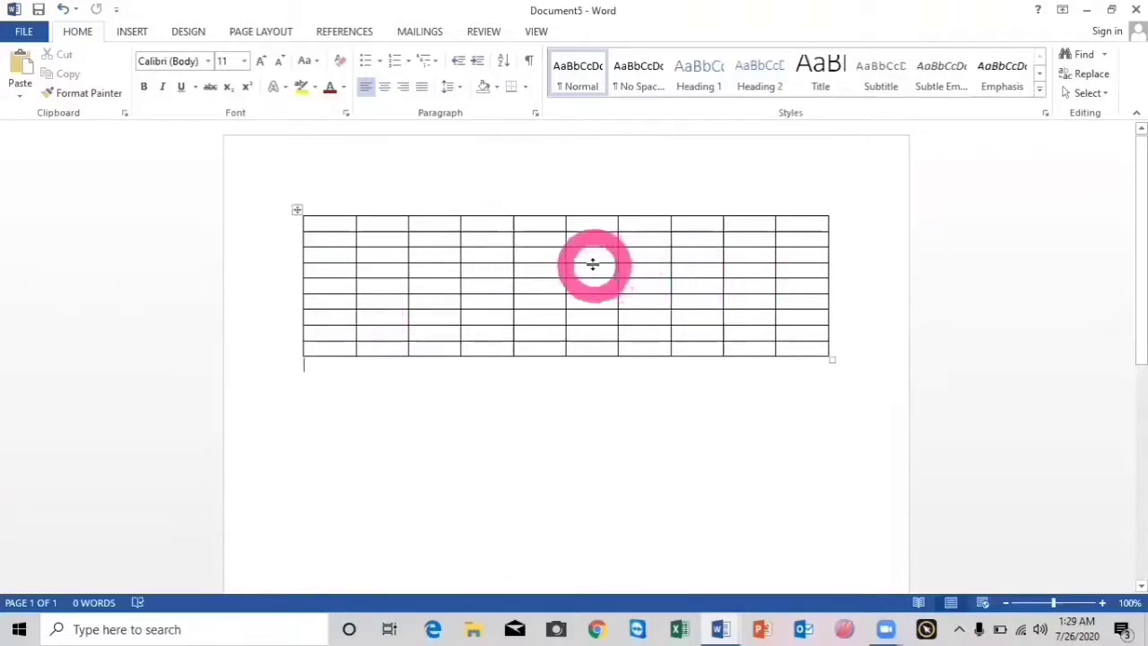
Merge the first-row cells from the second column through the last column into one header cell.
click(387, 223)
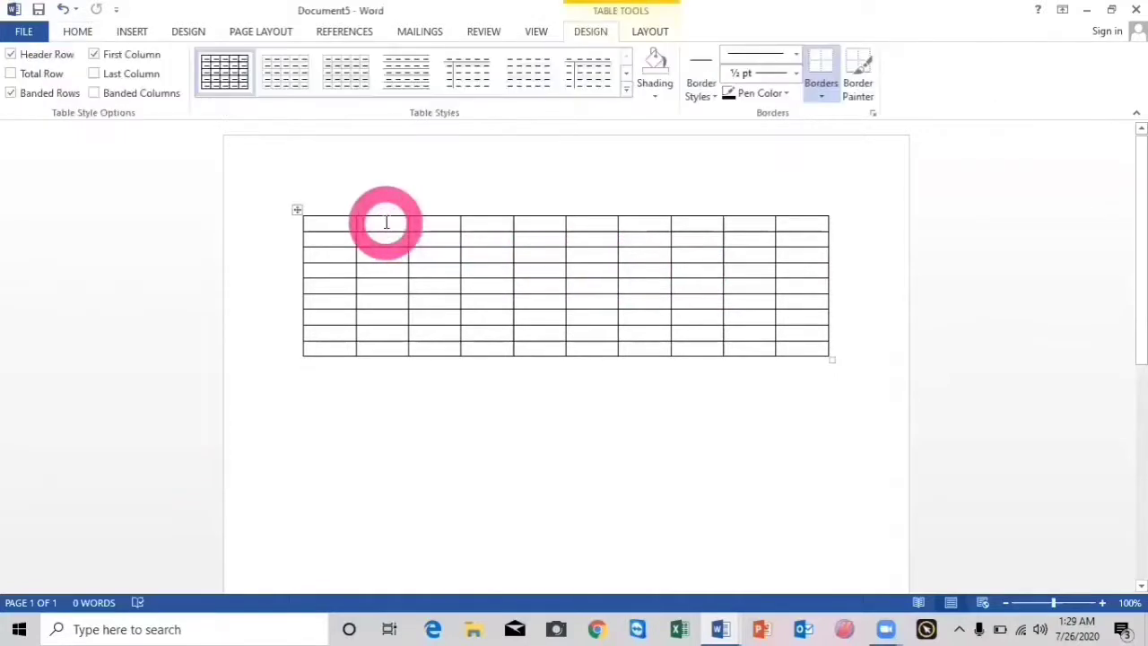
drag(386, 222, 789, 225)
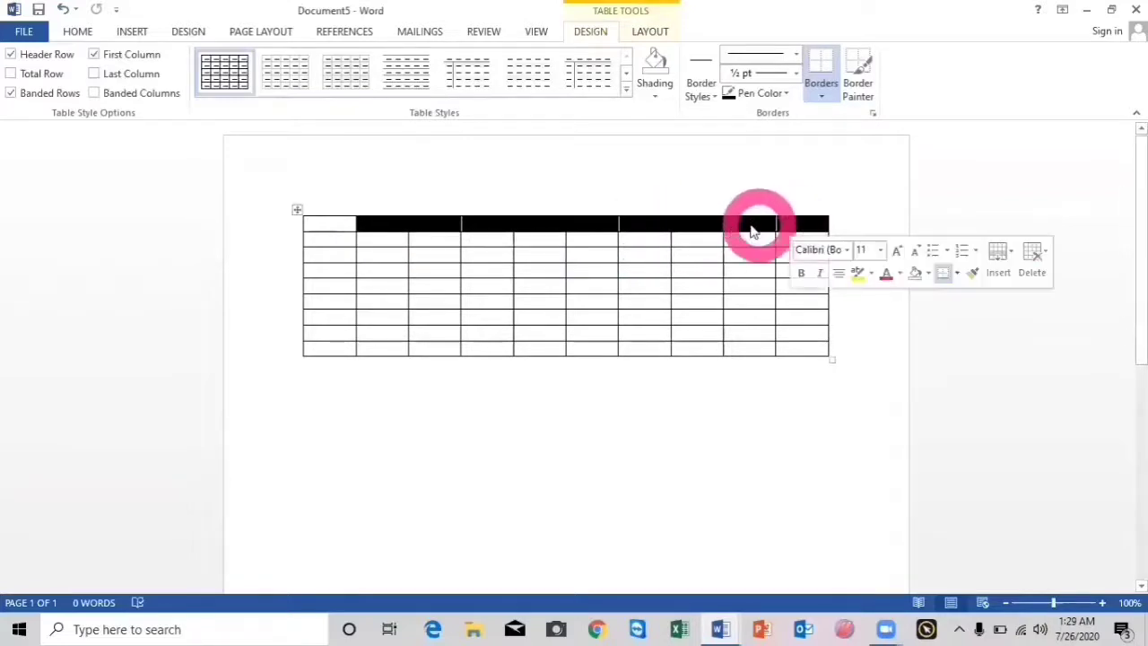
right_click(744, 230)
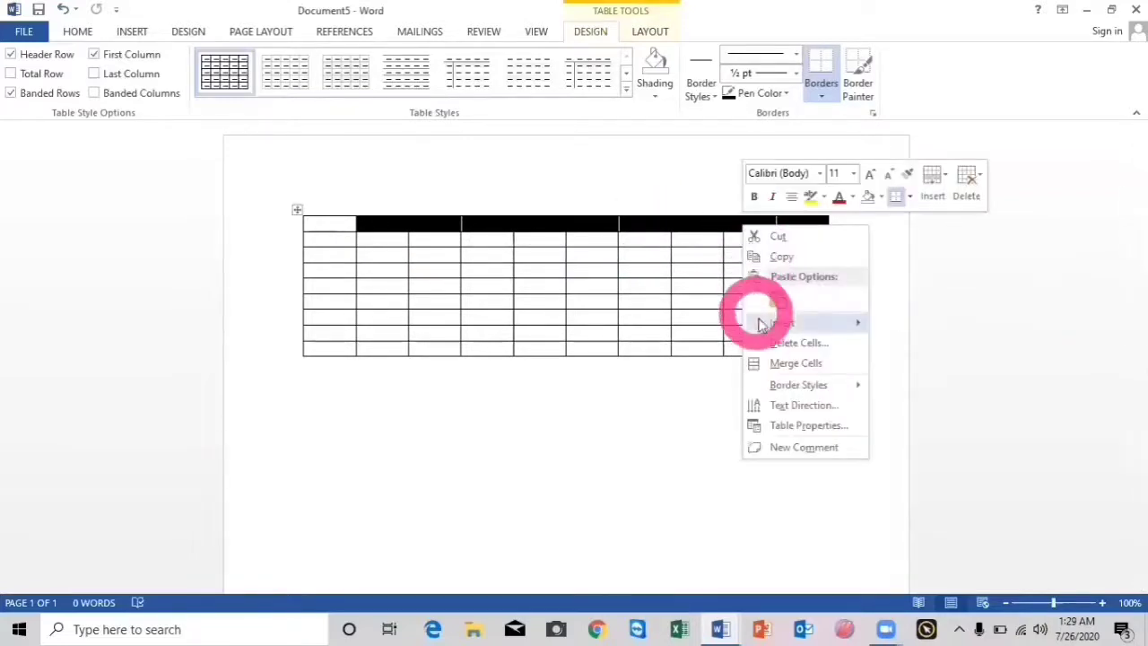
click(786, 363)
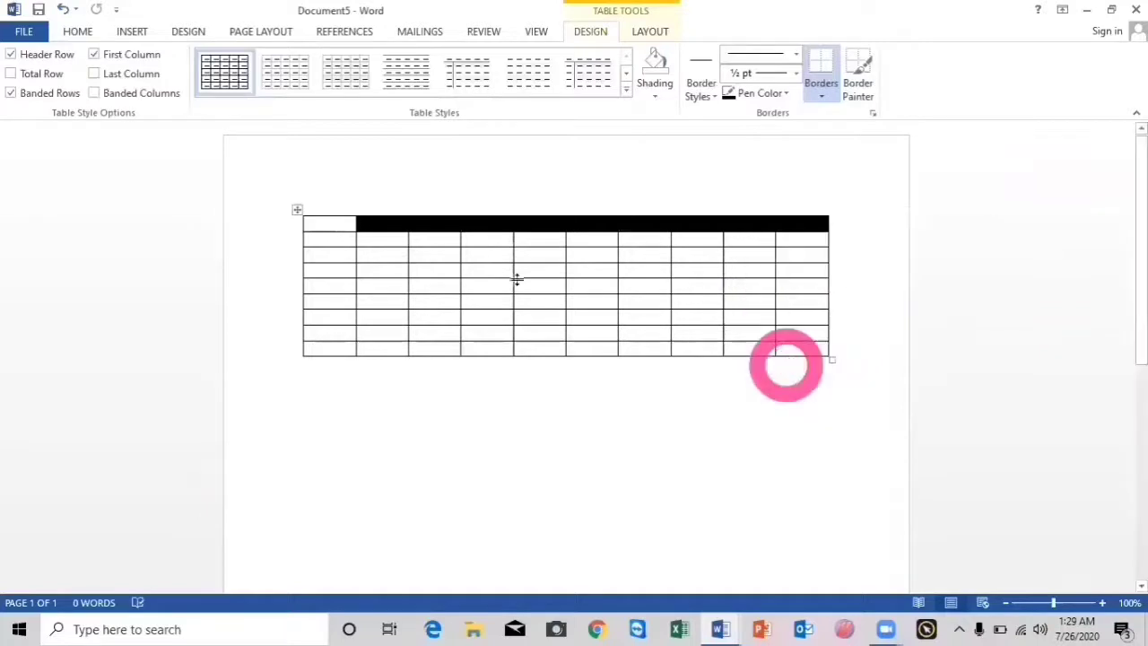
Merge the top two cells of the table's first column.
click(334, 232)
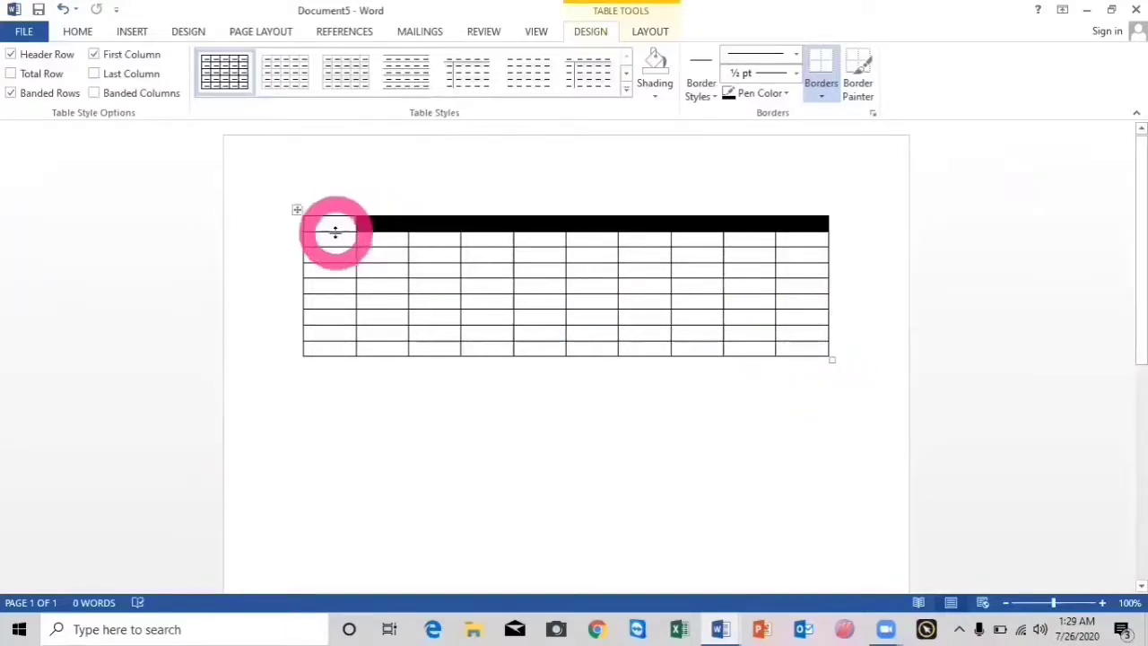
click(336, 229)
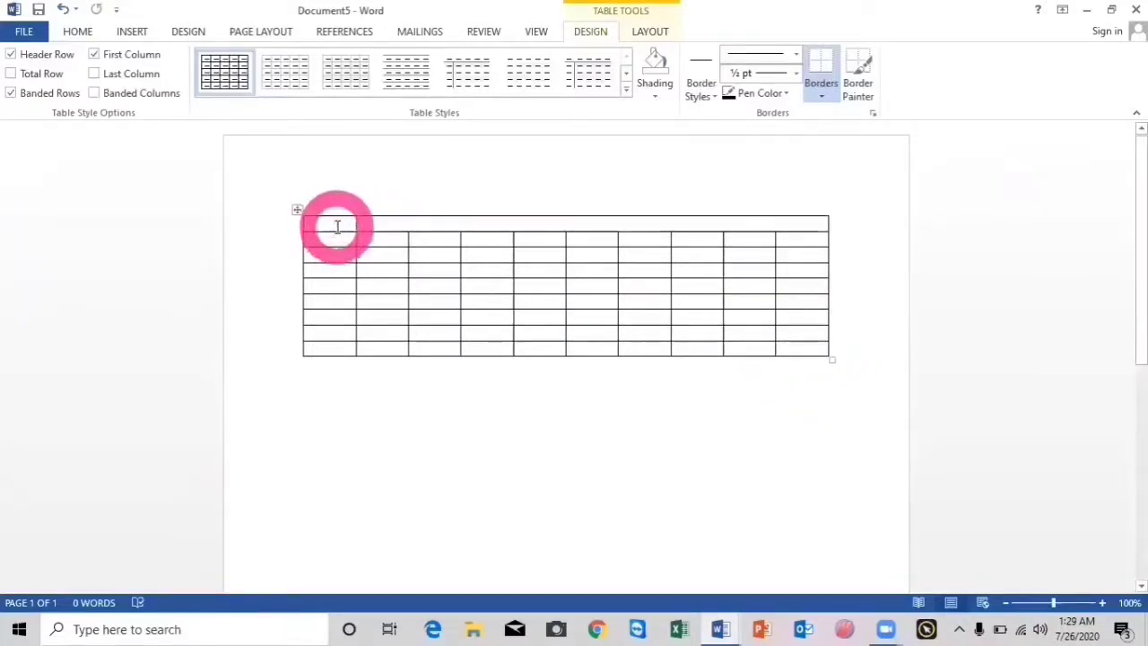
click(335, 239)
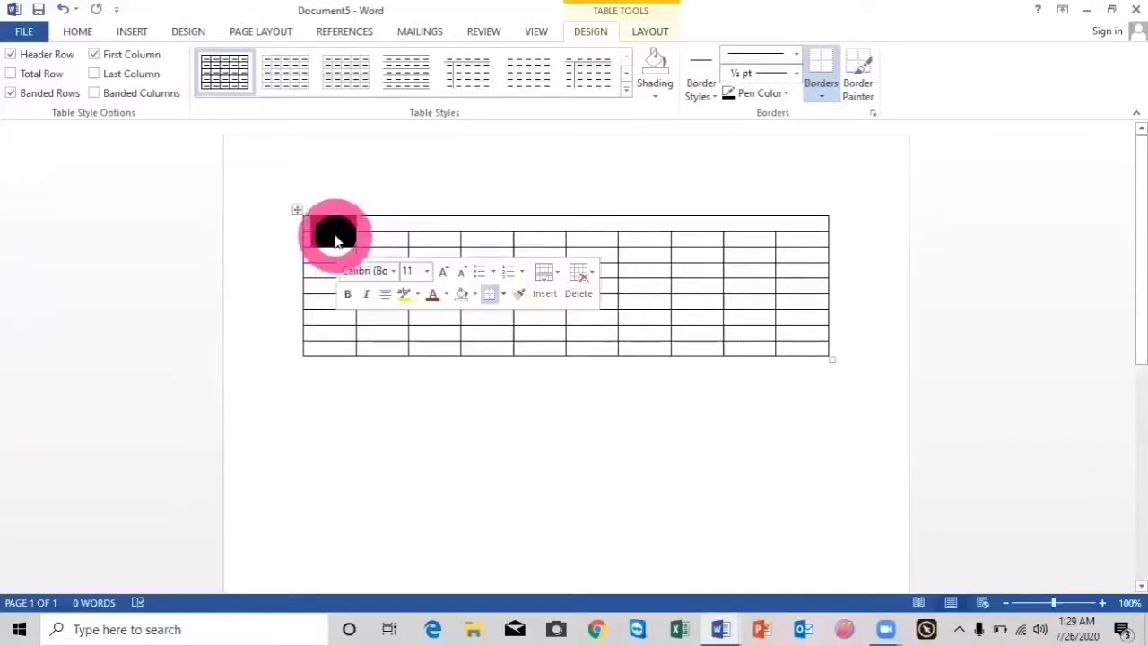
right_click(335, 238)
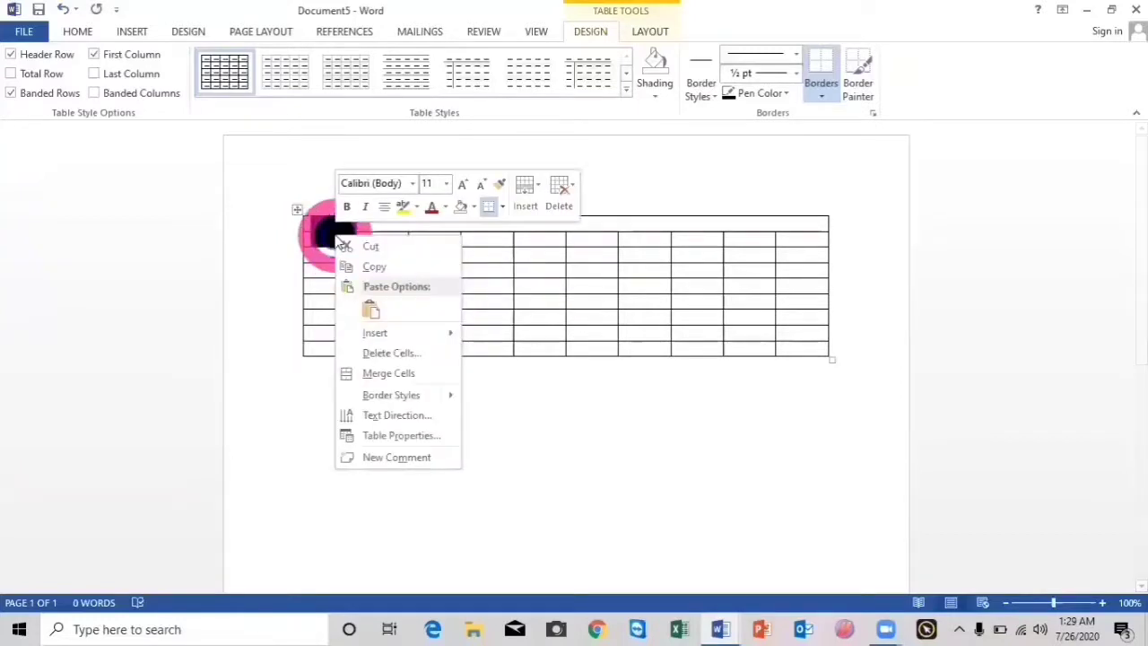
click(375, 377)
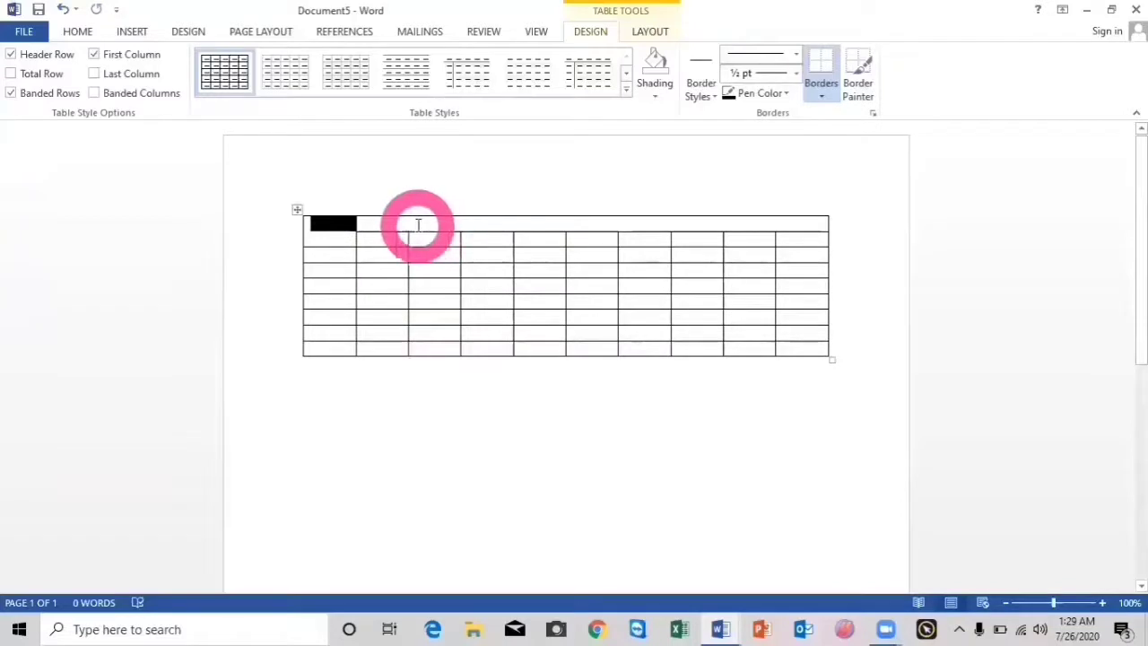
Enter PERIODS in the merged header cell and DAYS on the second line of the merged first-column cell.
click(417, 222)
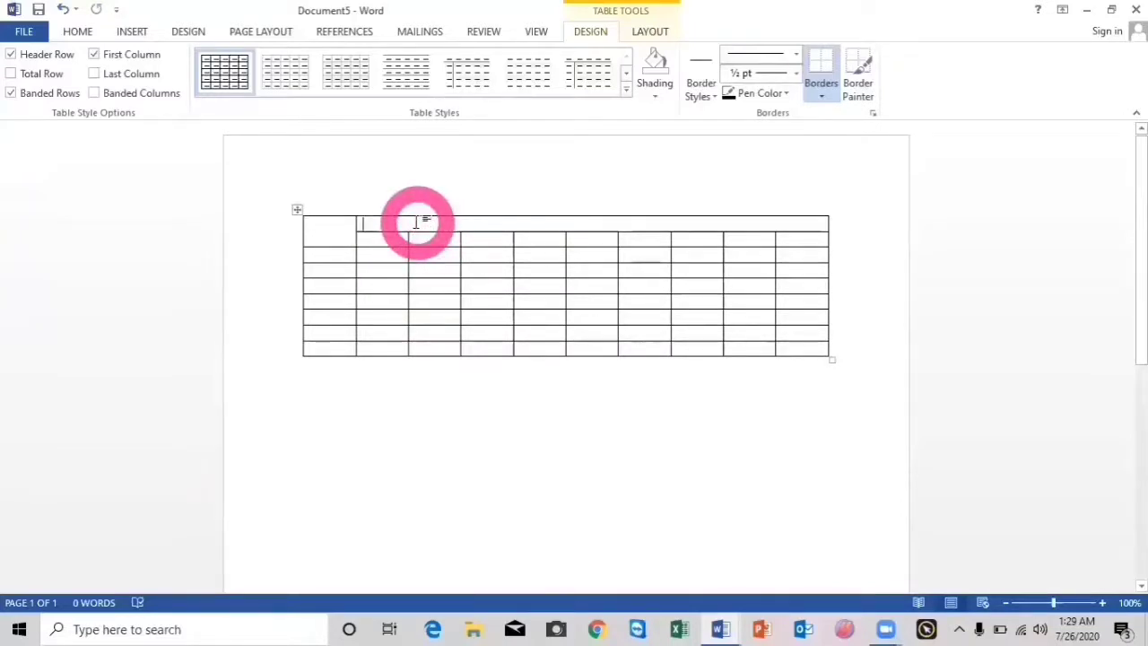
text(PERIODS)
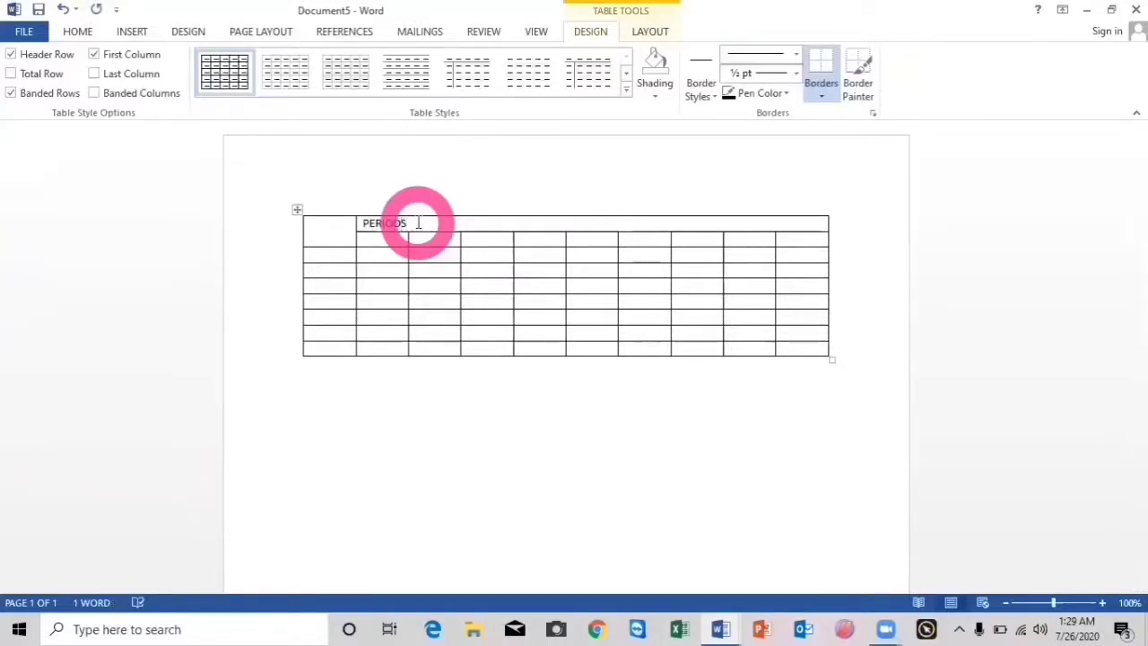
click(323, 232)
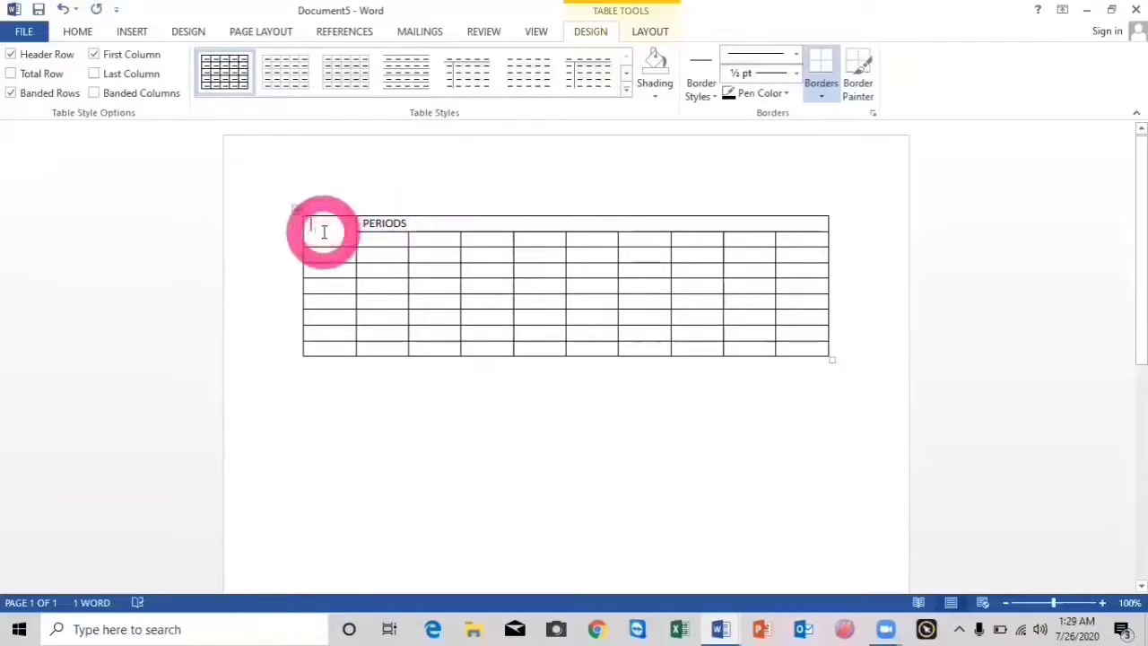
key(Return)
text(DAYS)
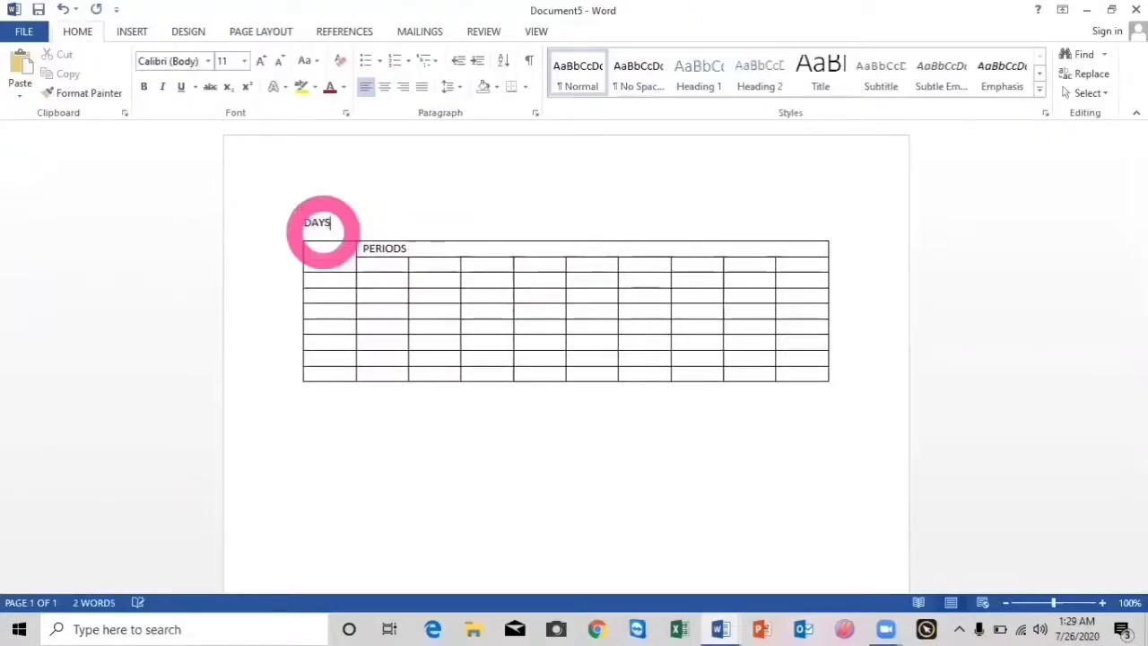
key(BackSpace)
key(BackSpace)
key(Down)
key(Down)
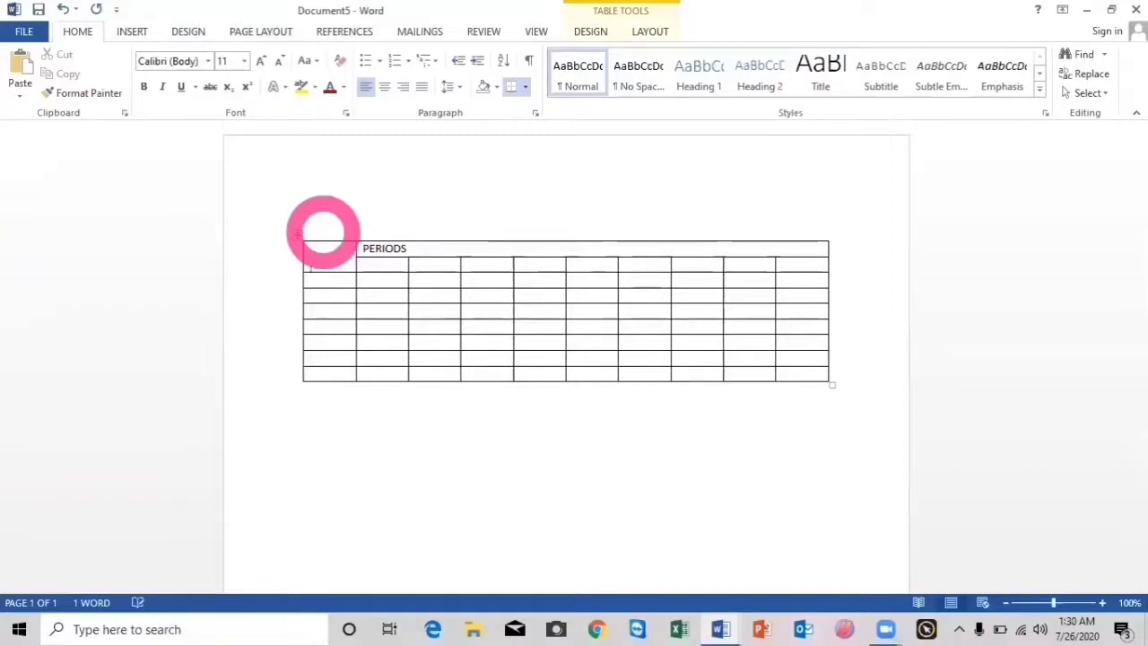
text(DAYS)
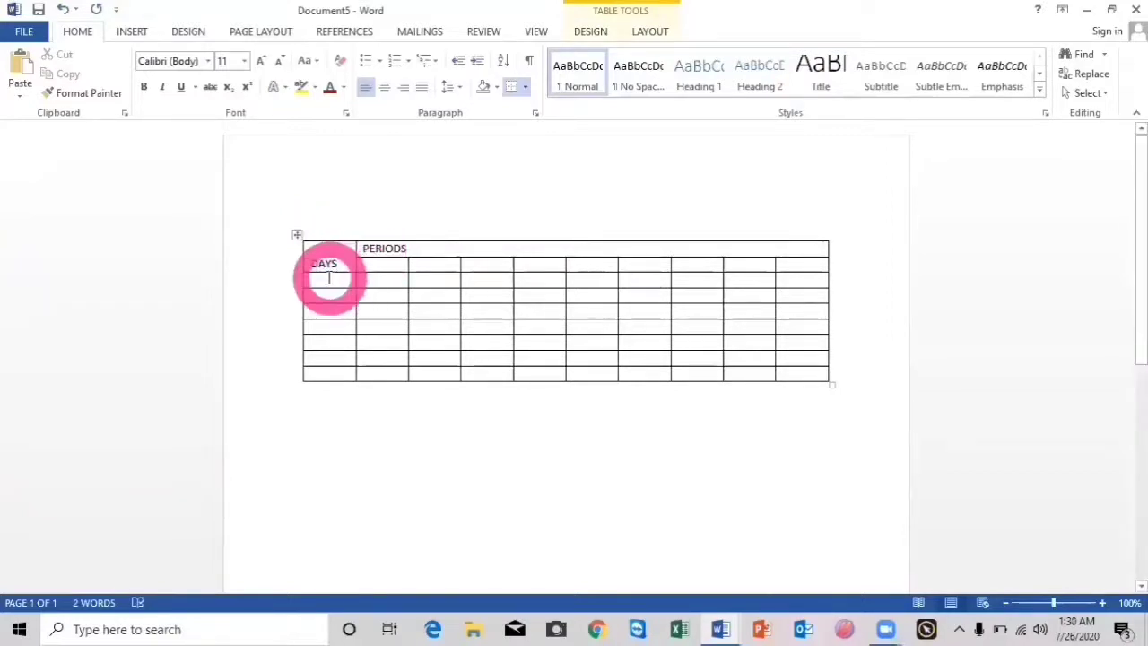
Fill the first column below DAYS with MONDAY, TUESDAY, WEDNESDAY, THURSDAY, FRIDAY and SATURDAY, one per row.
click(329, 278)
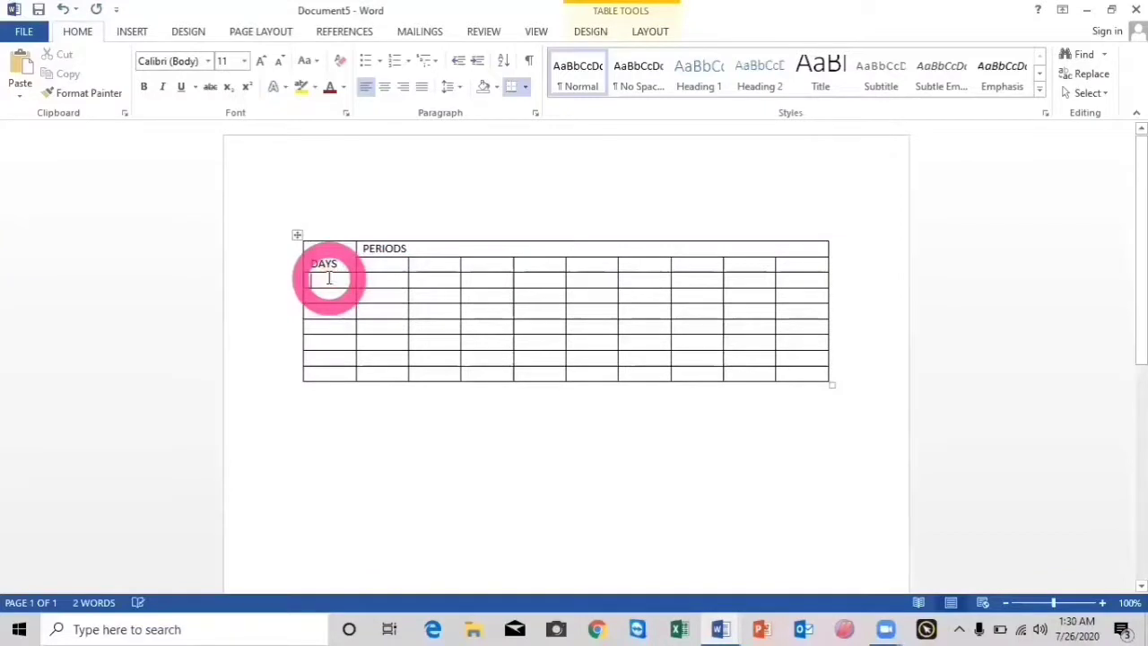
text(MON)
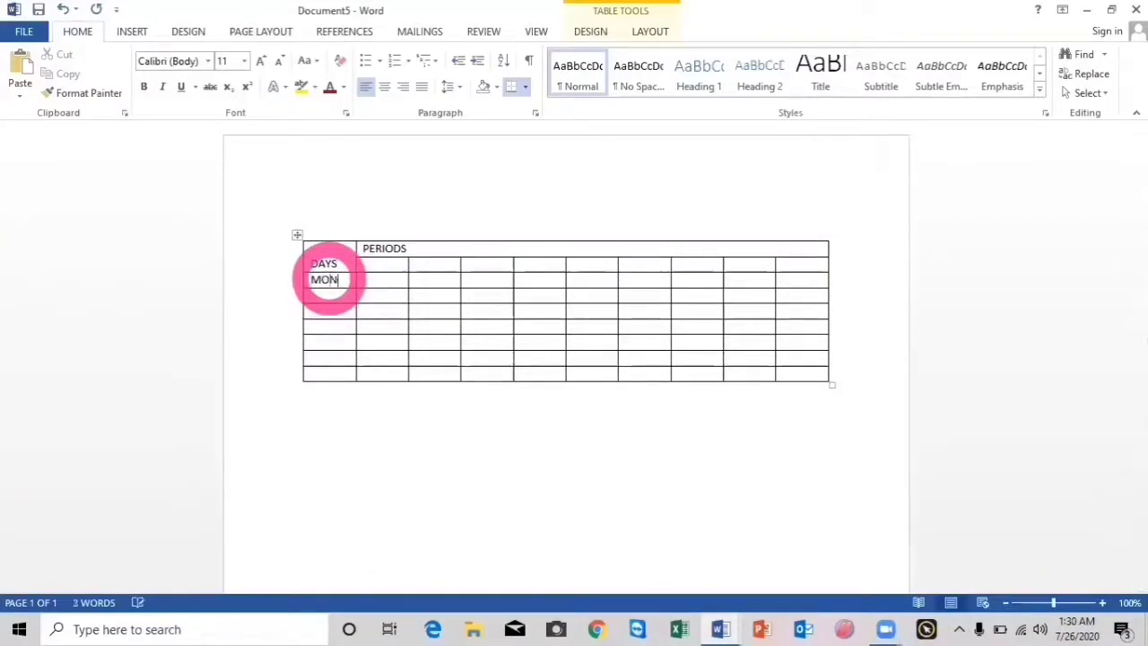
text(DA)
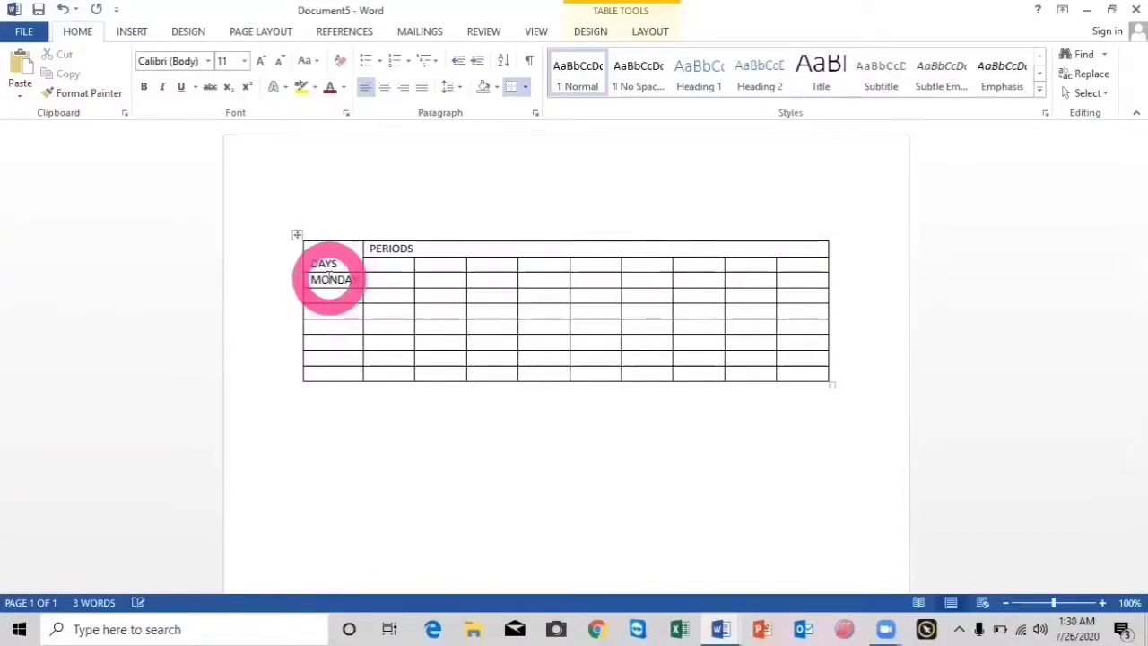
text(YTUESDAY)
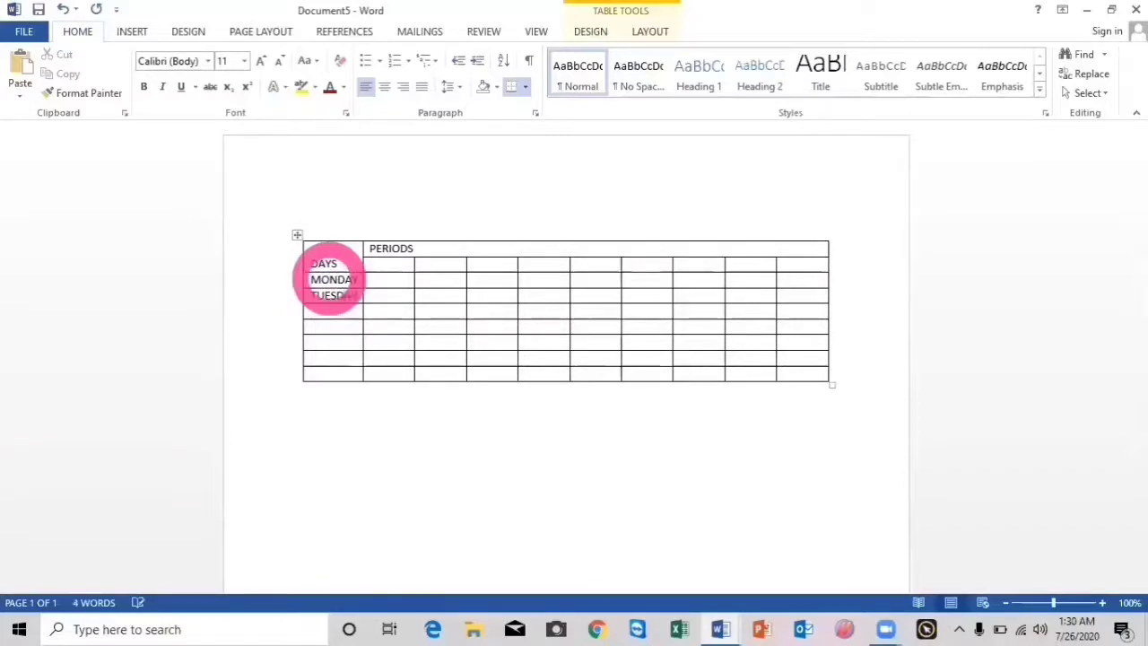
key(Down)
text(WEDN)
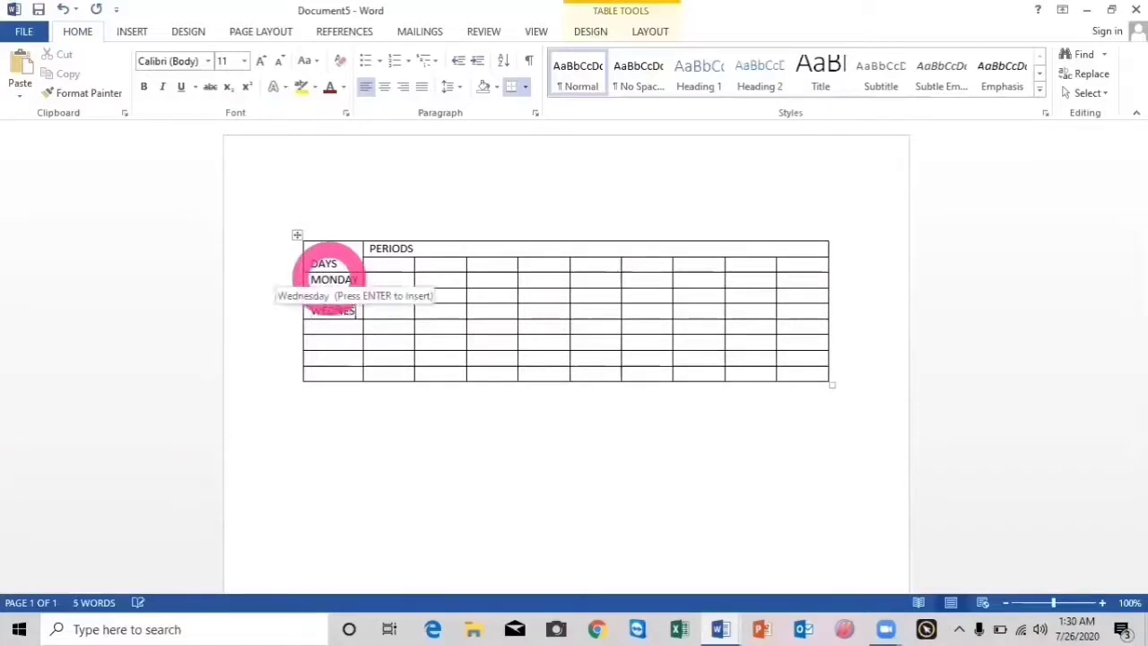
key(Return)
text(TH)
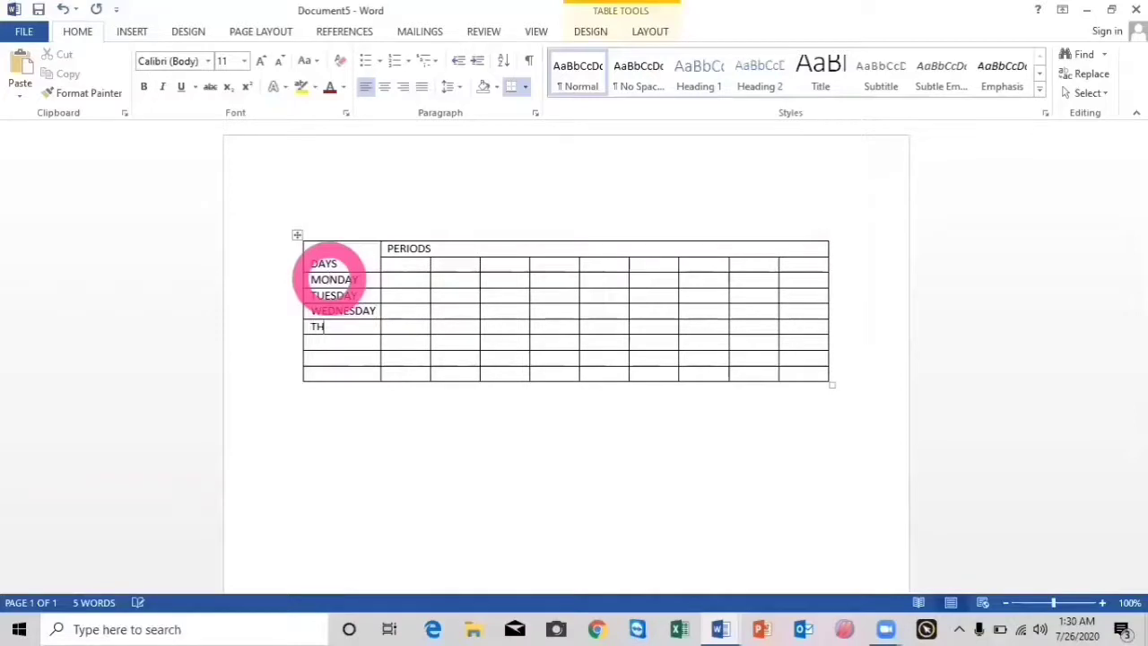
text(URSDAY)
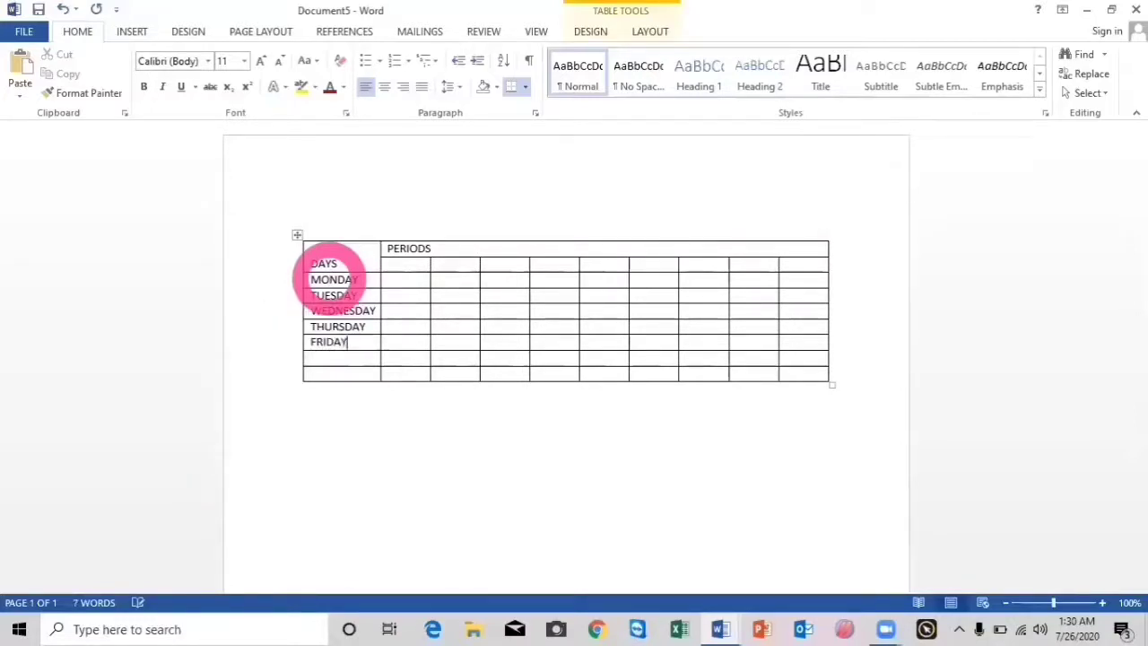
text(SATURDAY)
click(320, 377)
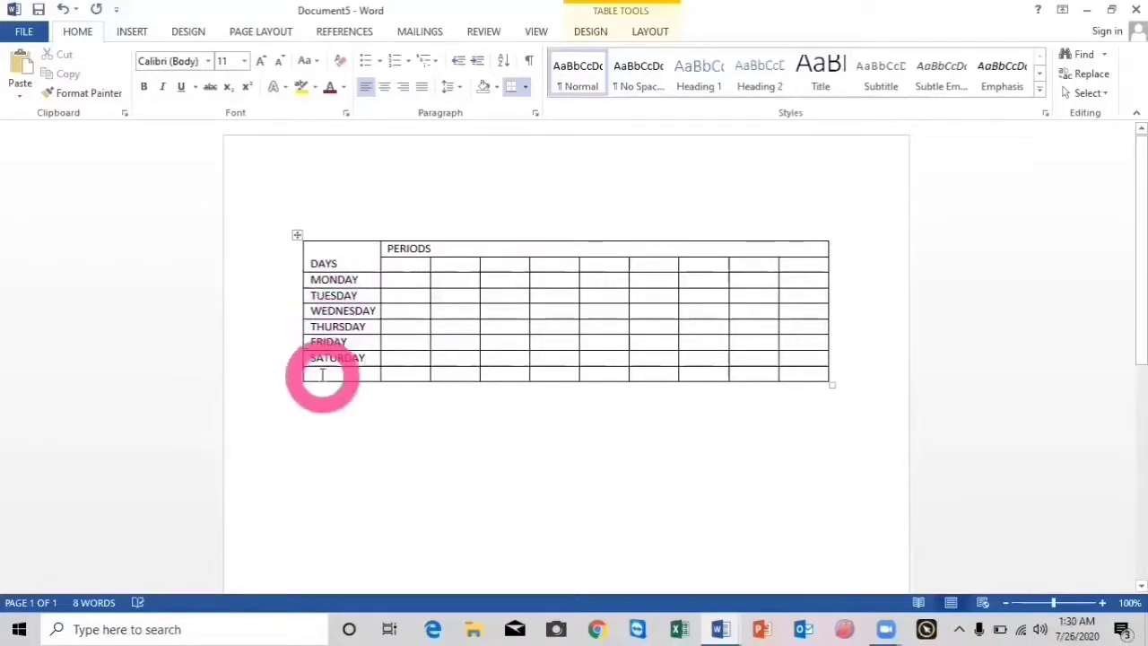
Delete the entire empty row below SATURDAY.
right_click(320, 377)
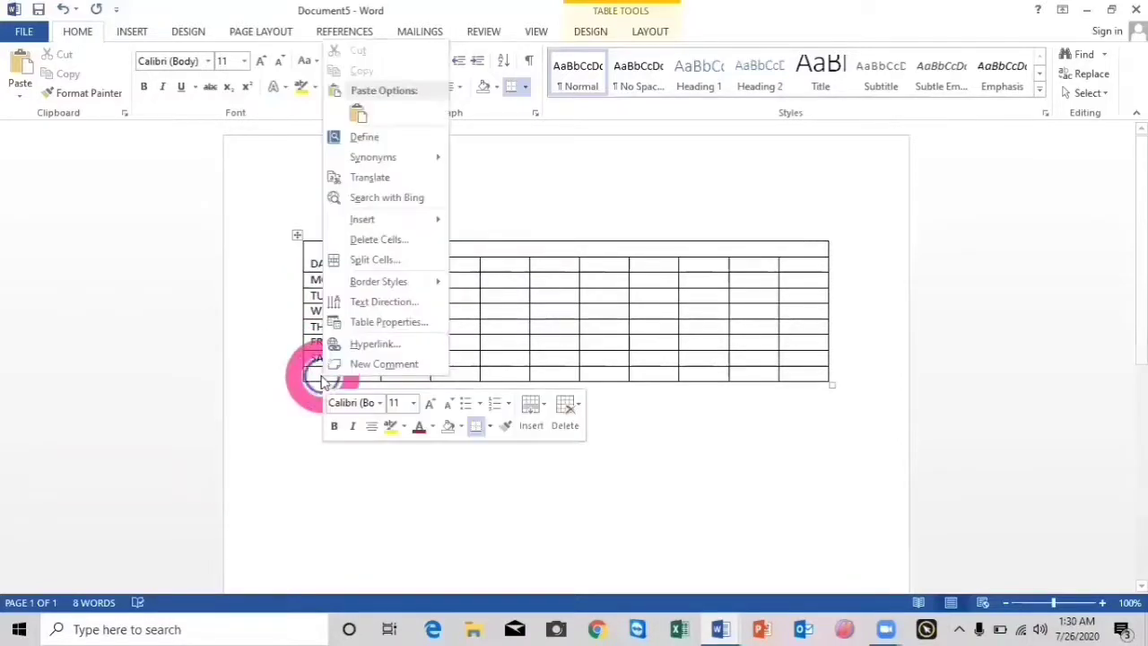
click(367, 240)
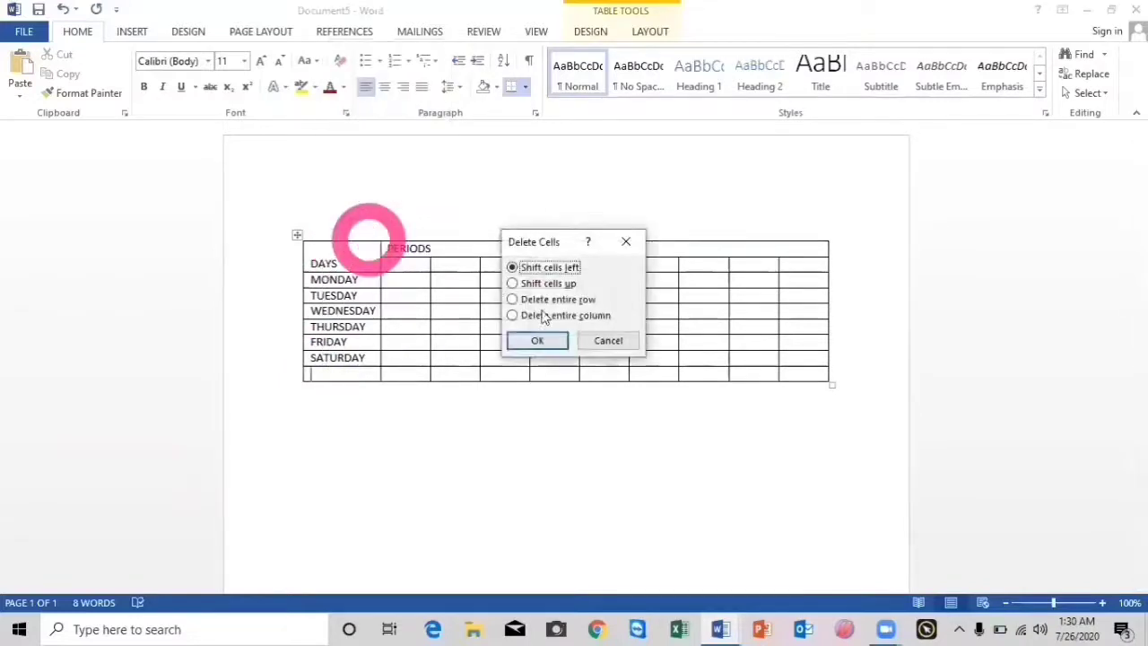
click(513, 300)
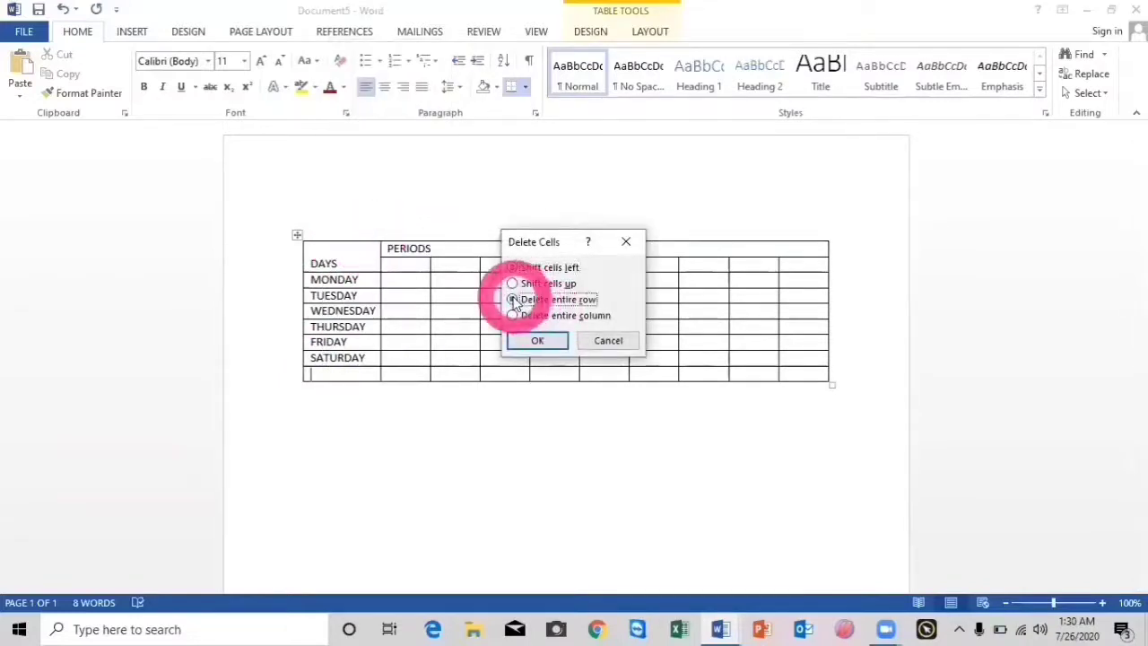
click(538, 342)
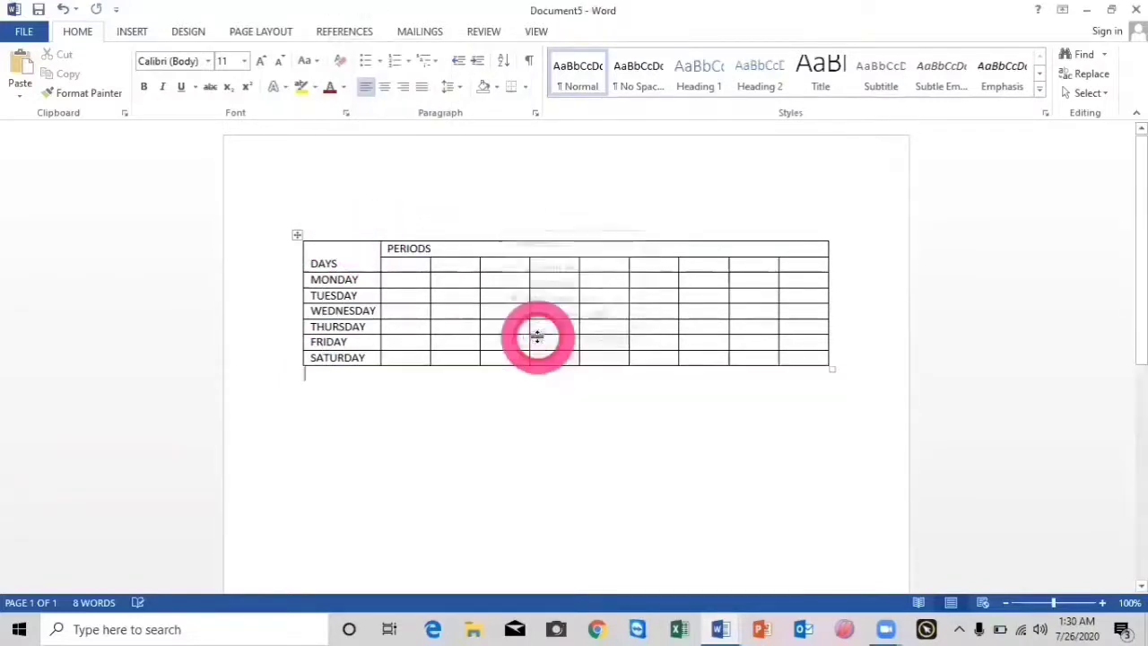
Enter 1ST, 2ND and 3RD in the first three cells of the row below PERIODS.
click(403, 282)
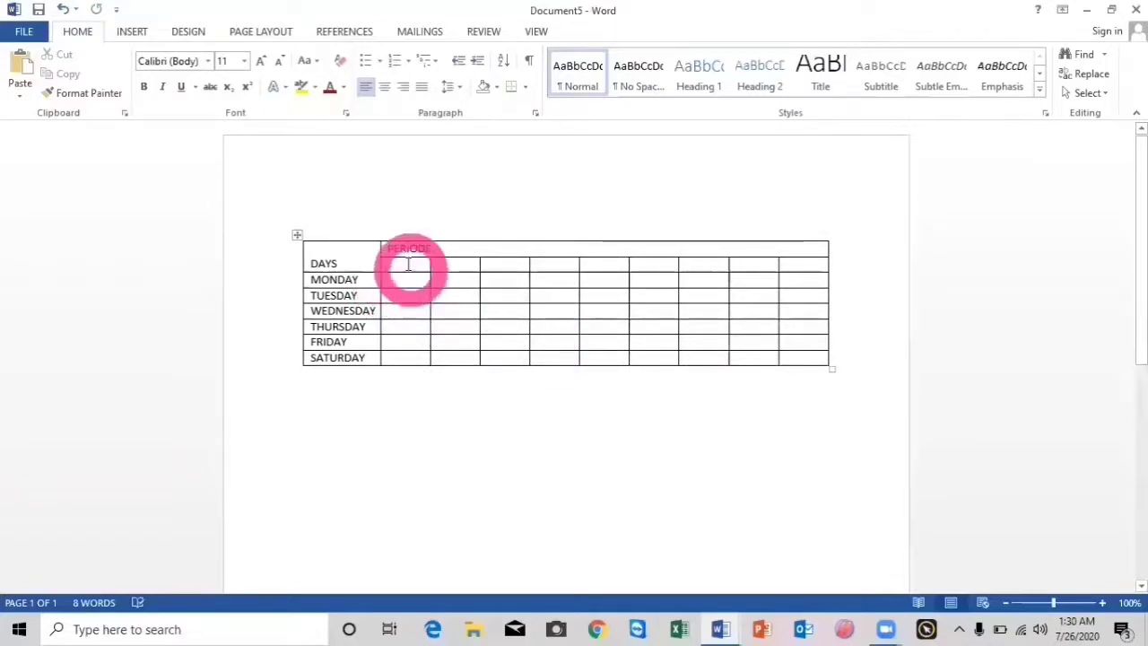
click(406, 263)
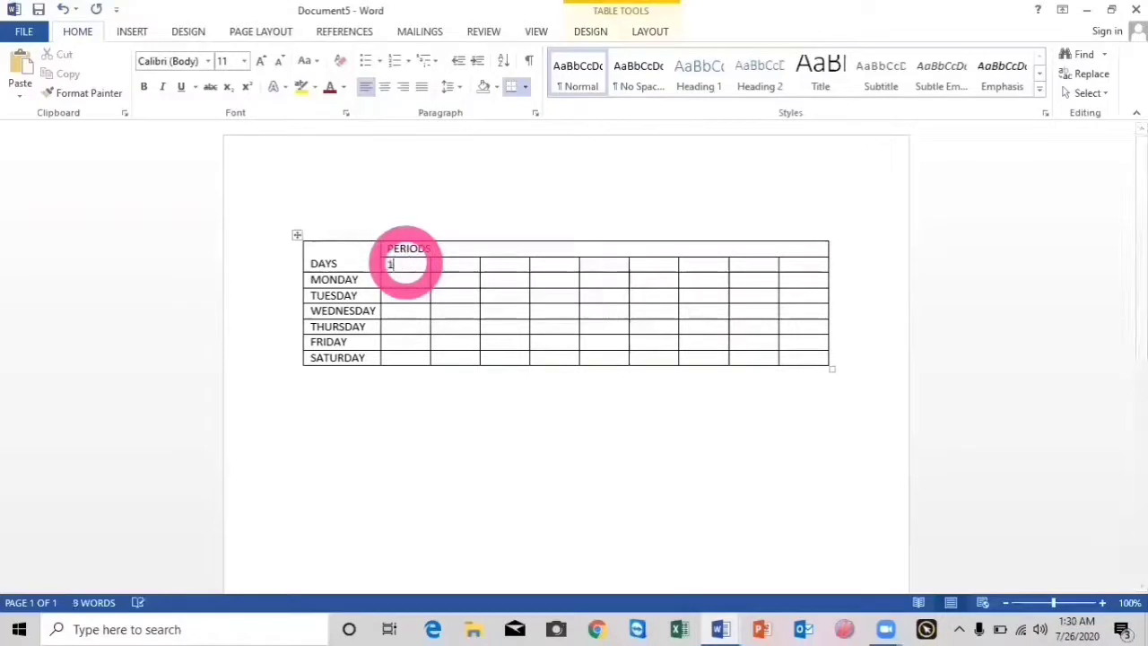
text(1S)
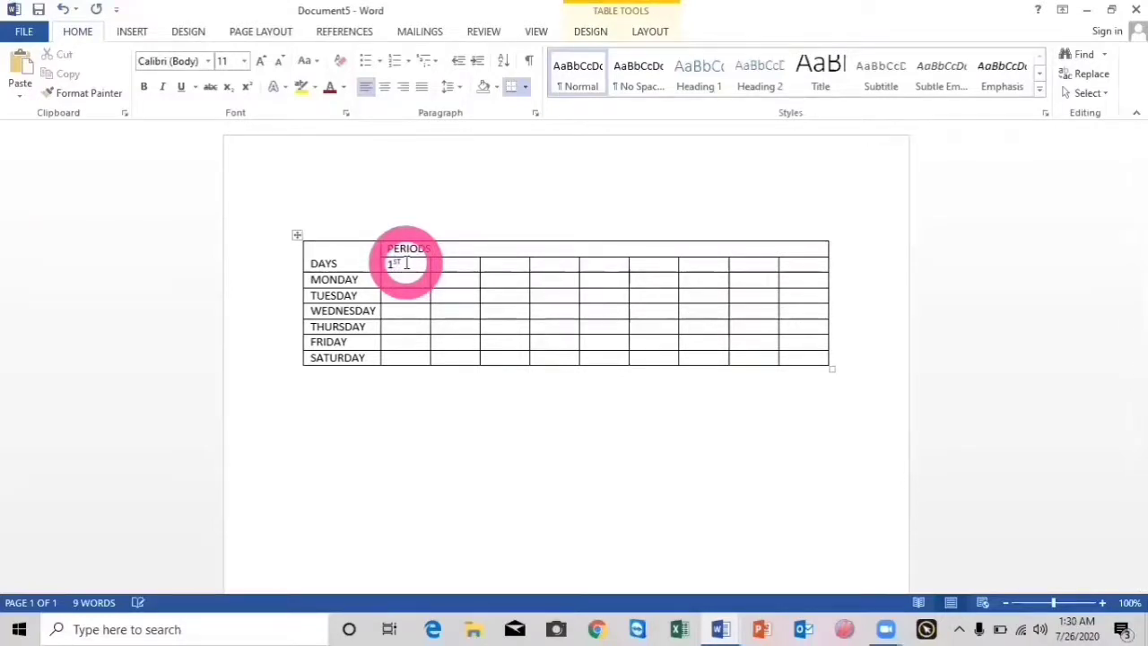
text(T)
key(Tab)
text(2ND)
key(Tab)
text(3)
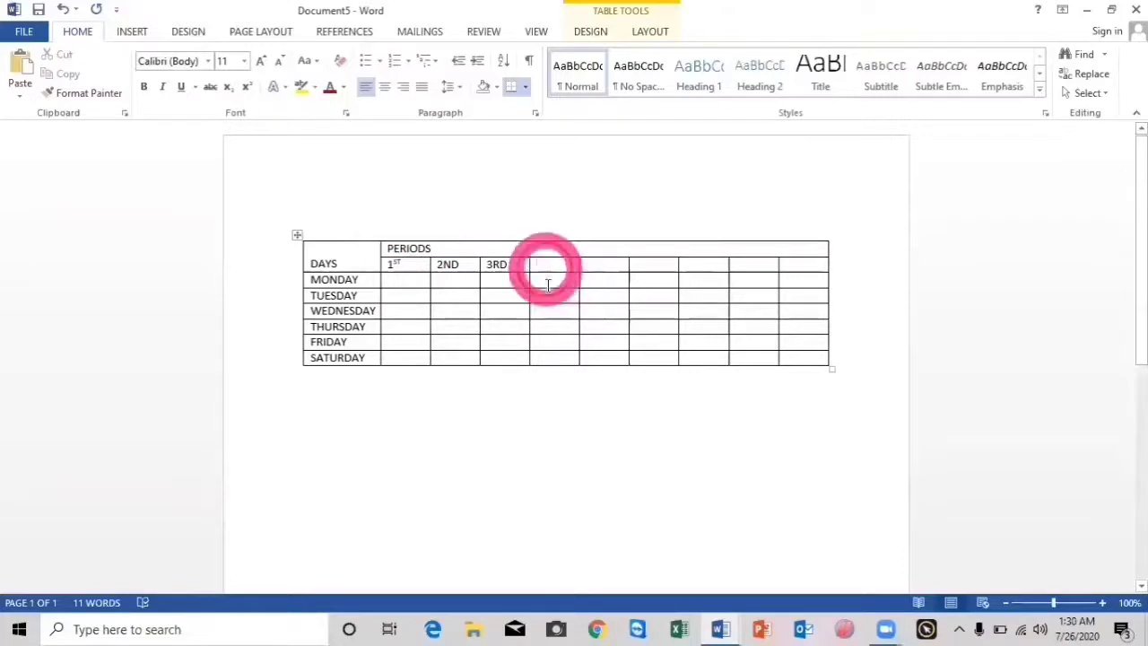
Merge the cells of the column after 3RD, from the period-number row down through the SATURDAY row.
drag(548, 285, 550, 357)
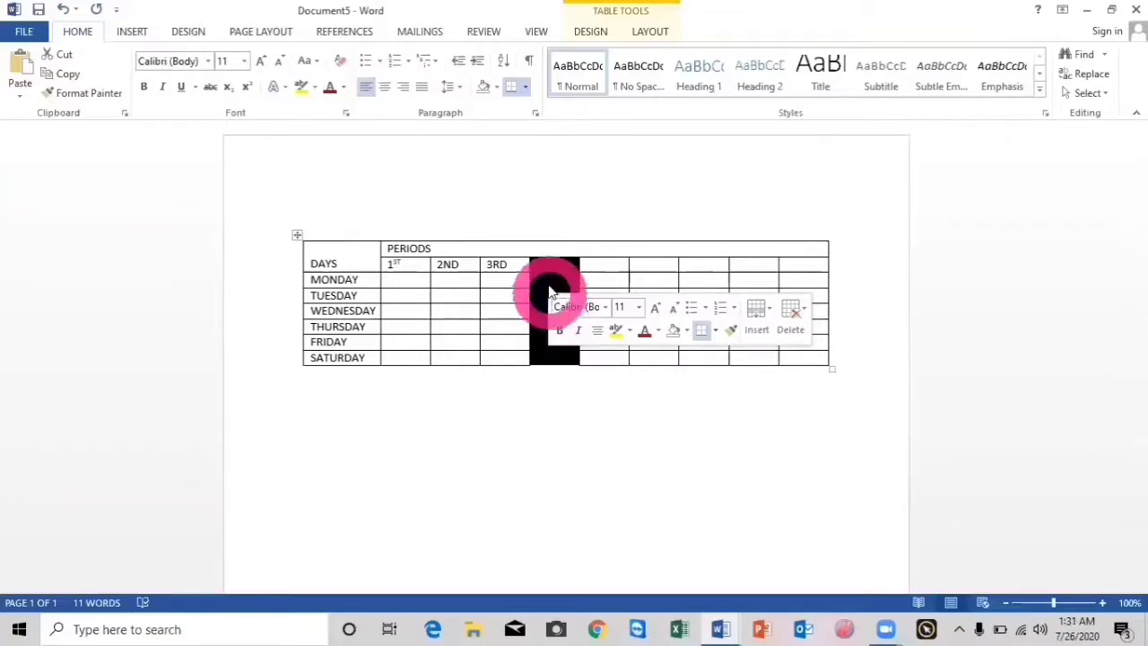
right_click(549, 284)
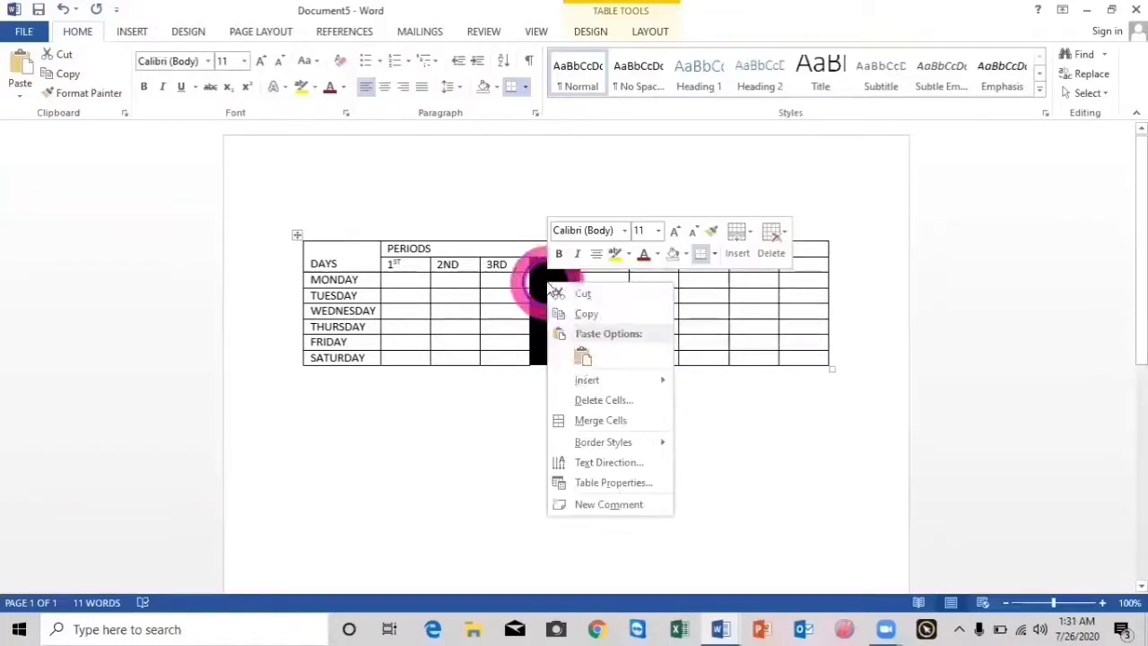
click(588, 422)
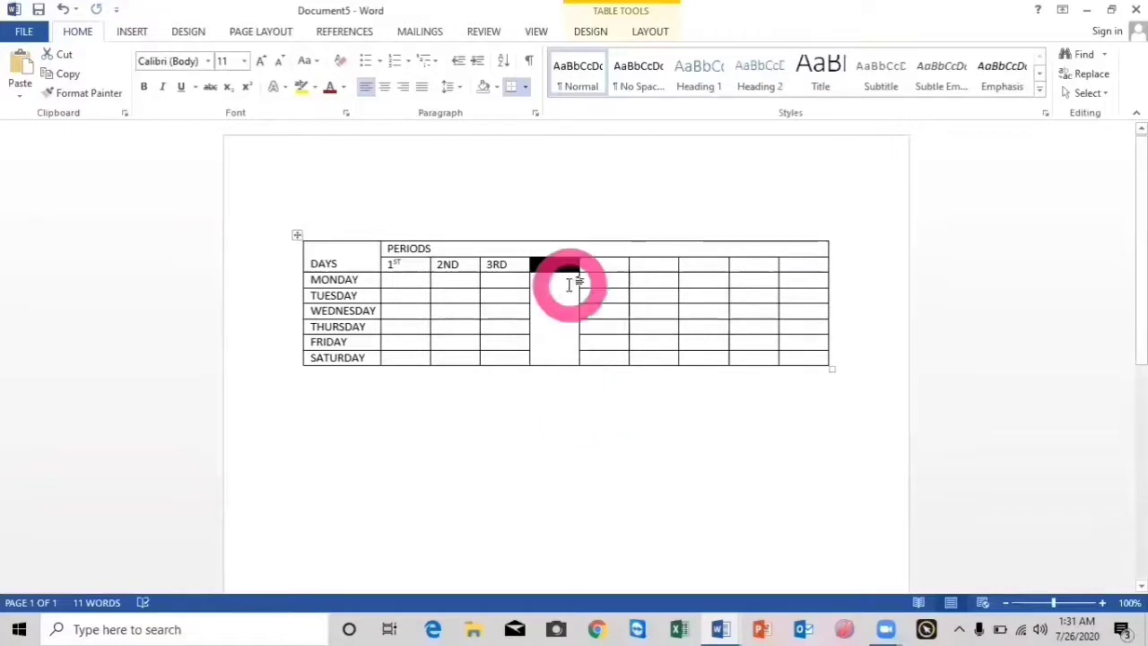
click(592, 265)
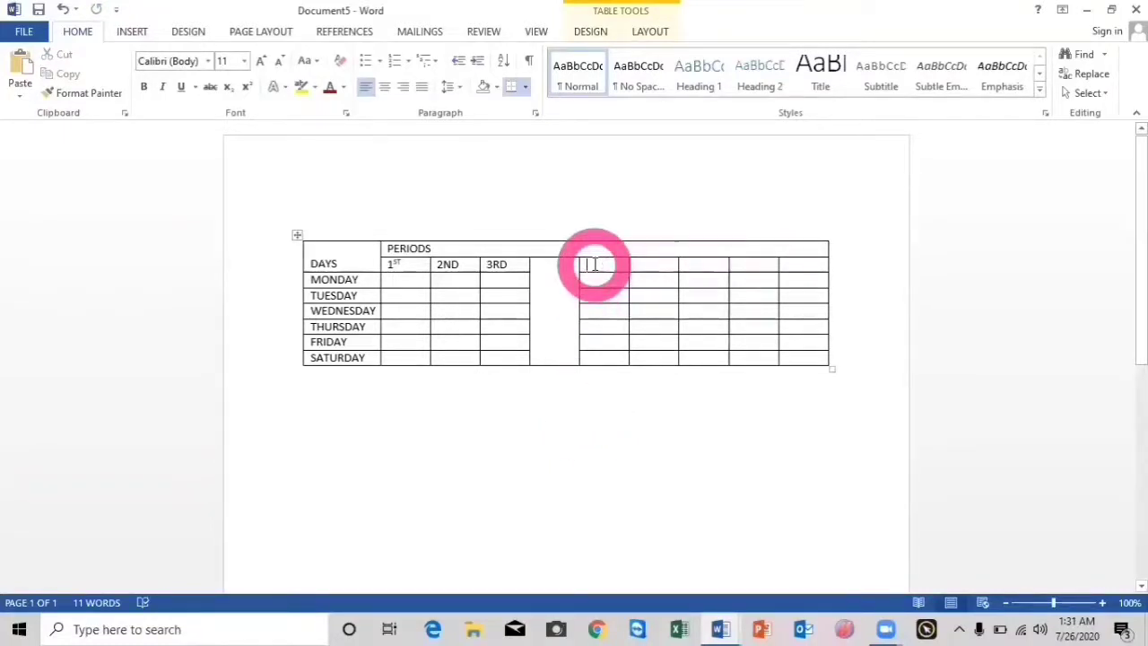
Enter BREAK vertically in the tall merged cell after 3RD, with one letter per line.
click(548, 282)
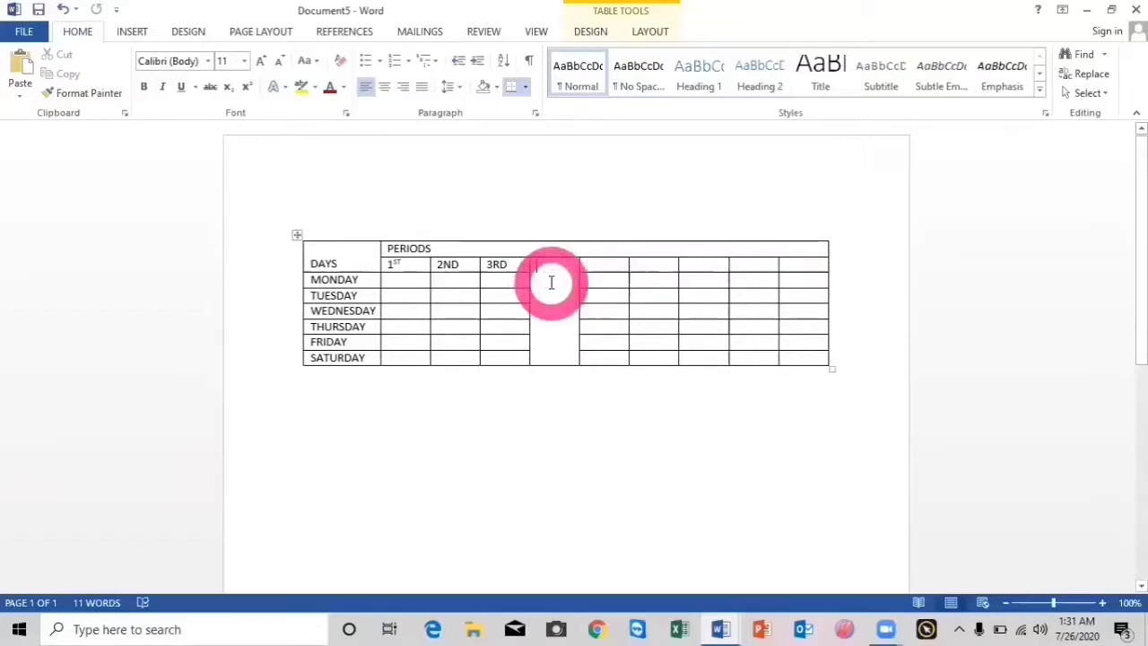
text(4)
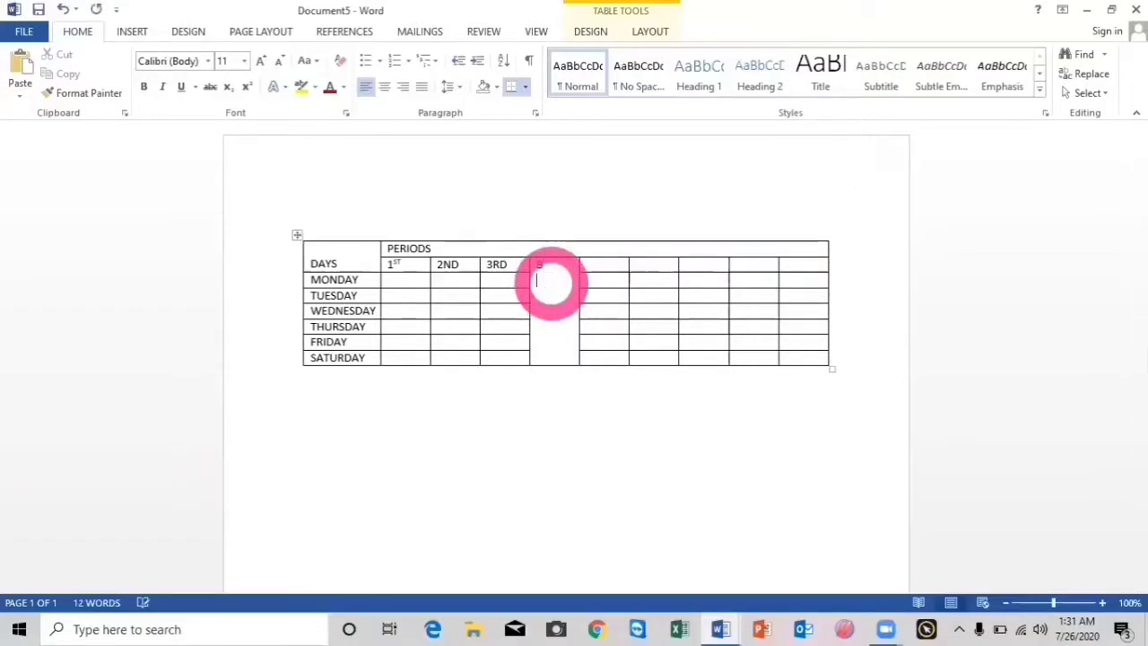
text(R)
key(Return)
text(E)
key(Return)
text(A)
key(Return)
text(K)
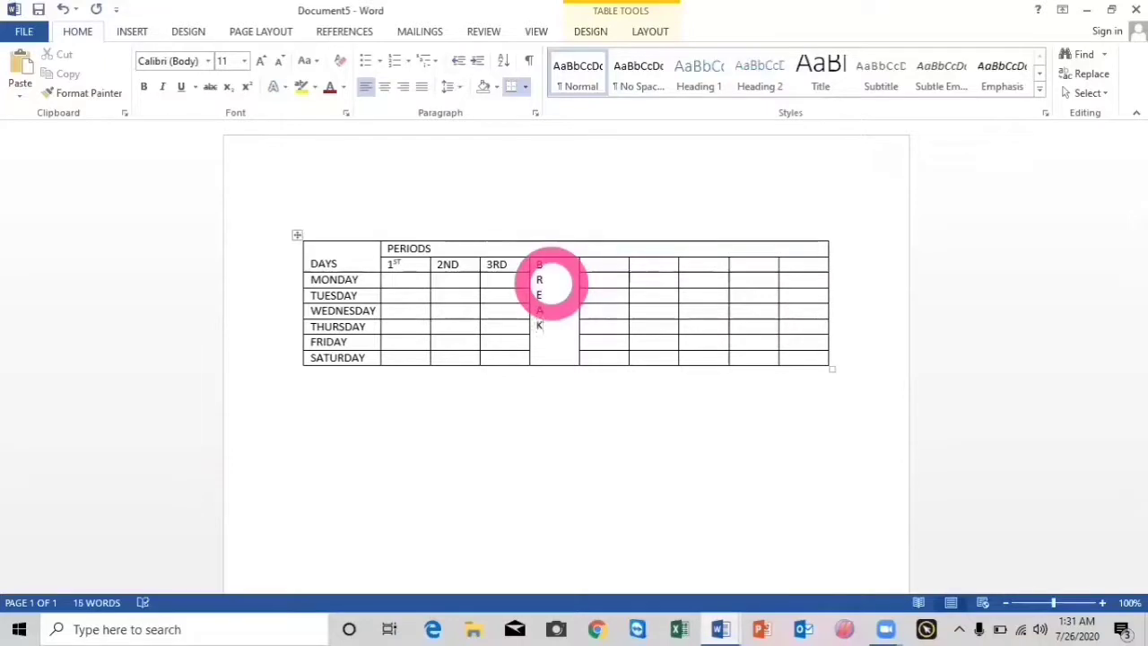
Enter 4TH, 5TH, 6TH, 7TH and 8TH in the period-number cells after the BREAK column.
click(595, 266)
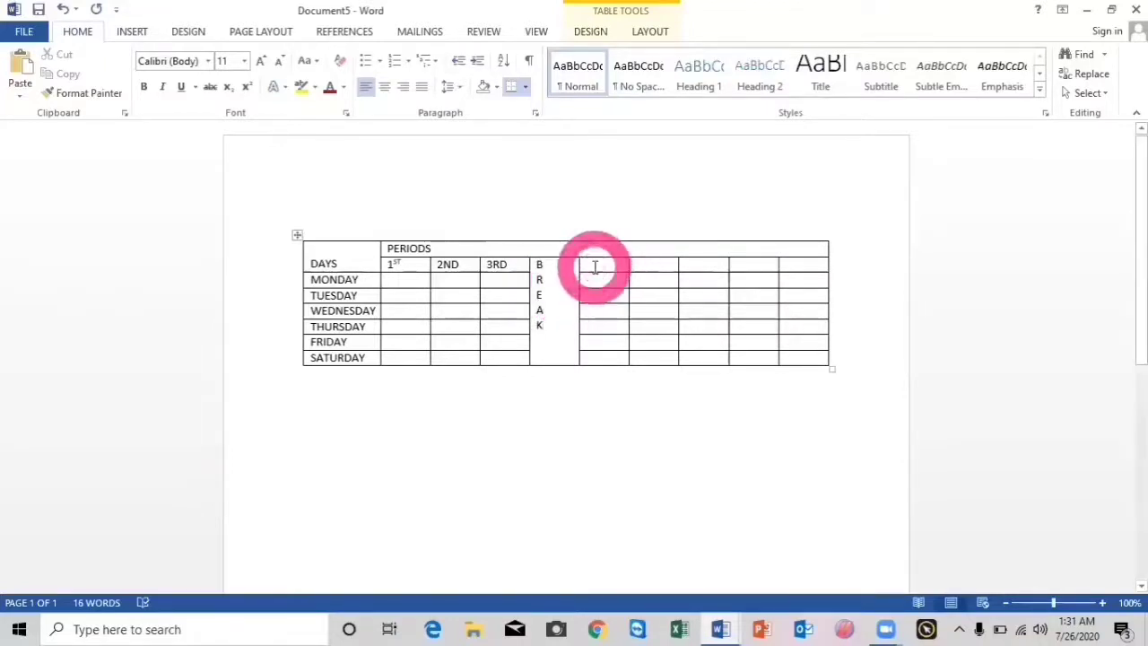
text(4TH)
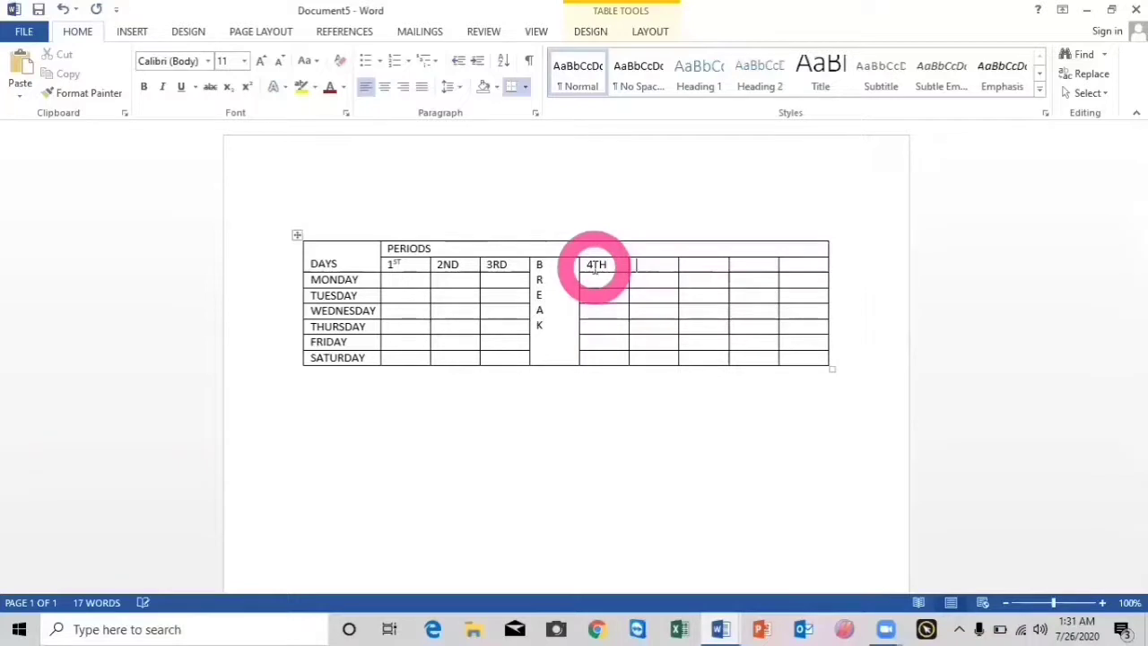
key(Tab)
text(5TH)
key(Tab)
text(6TH)
key(Tab)
text(7TH)
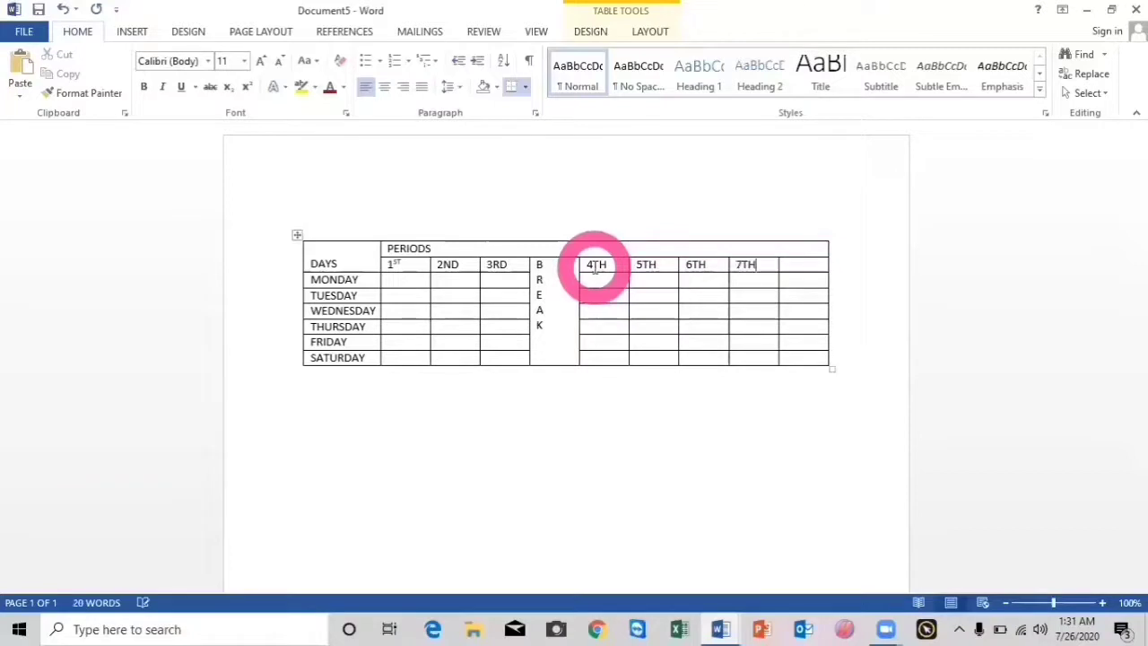
key(Tab)
text(8TH)
key(space)
Add the time 8:00-8:30 on a new line below 1ST in the first period cell.
key(Down)
key(Left)
key(Left)
key(Left)
key(Left)
key(Left)
key(Left)
key(Right)
click(409, 264)
key(Return)
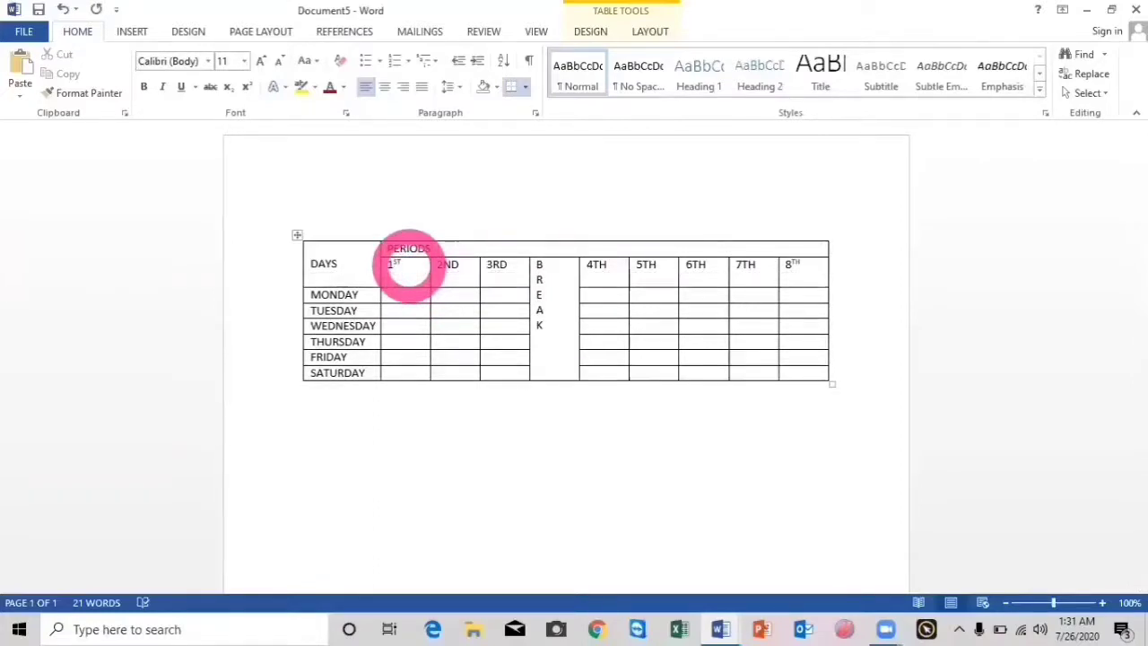
text(:8)
text(00)
text(-8:)
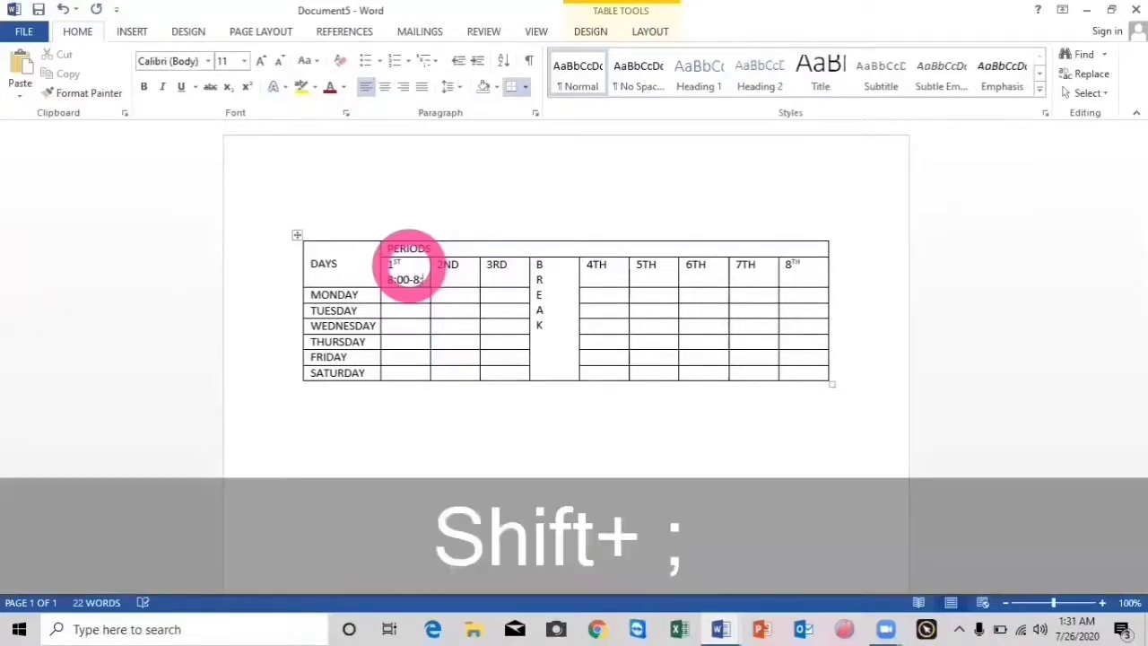
text(30)
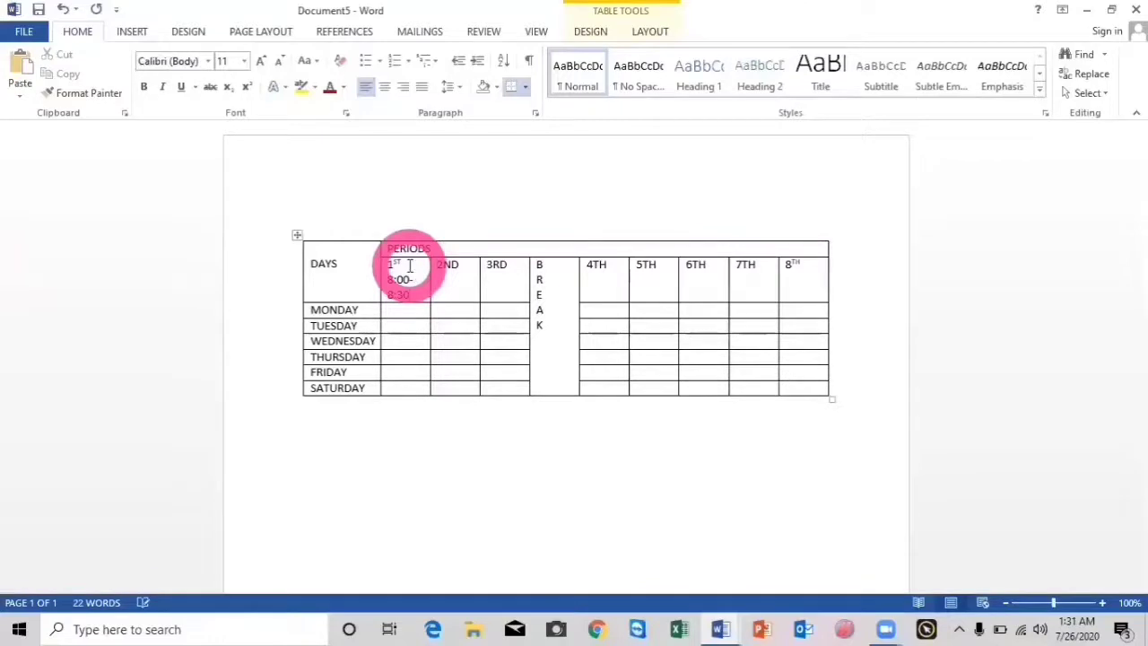
Add the time 8:30-9:00 below 2ND in the second period cell.
key(Right)
key(shift+Left)
key(shift+Left)
key(ctrl+shift+equal)
text(8:30-)
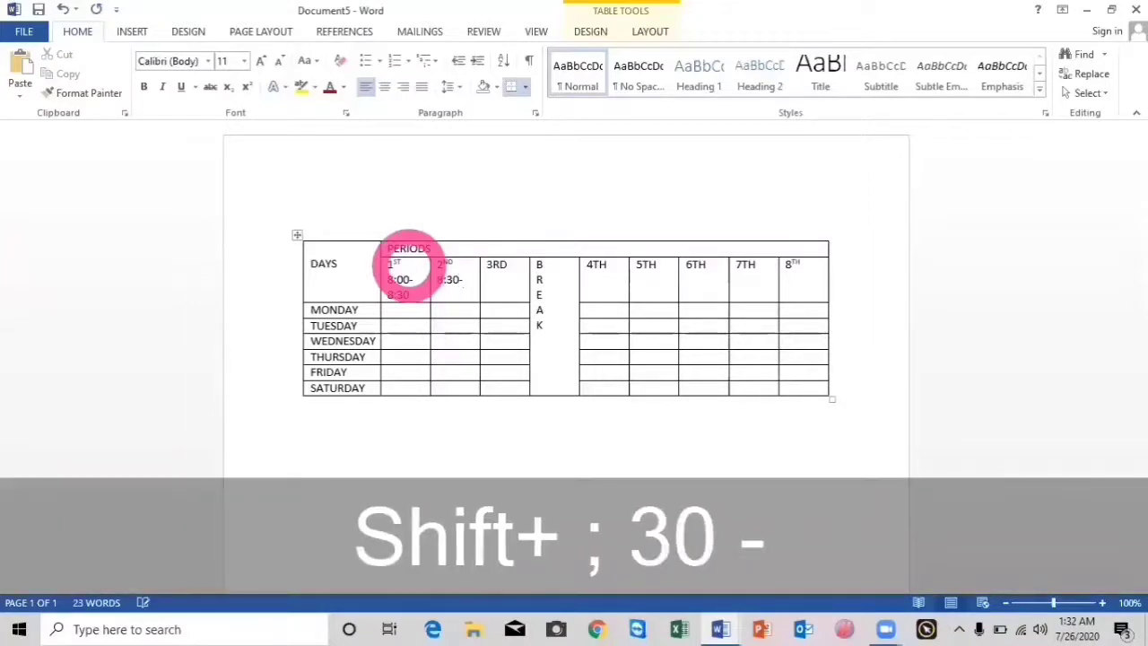
key(Return)
text(9:00)
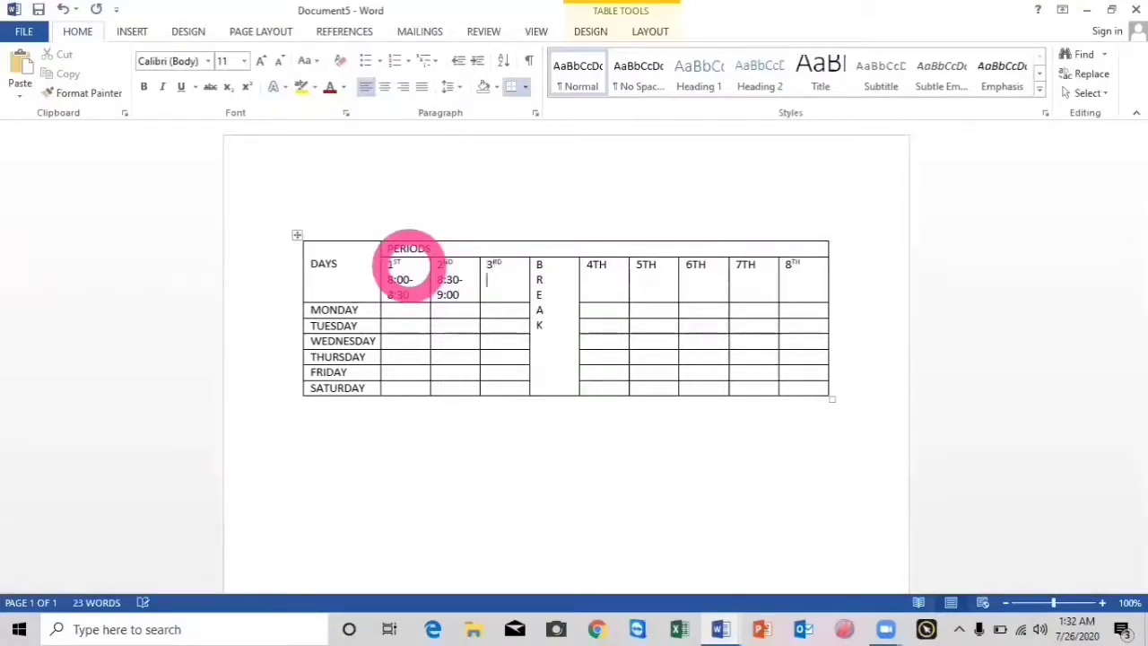
Add the time 9:00-9:30 below 3RD in the third period cell.
text( 9>)
key(BackSpace)
text(:)
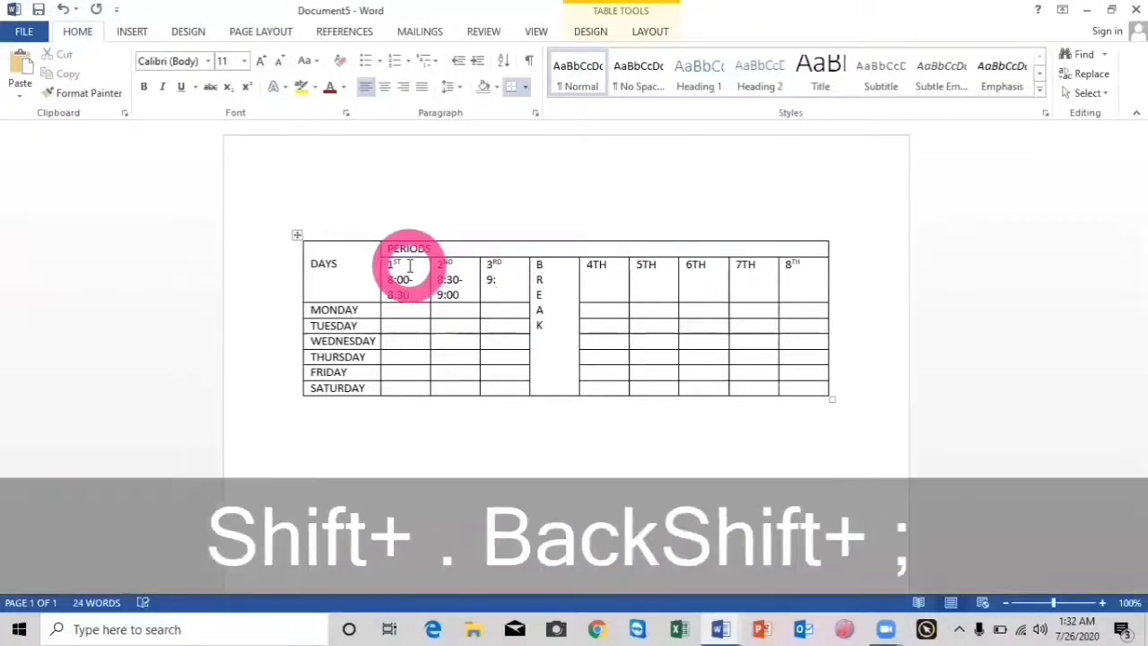
text(00)
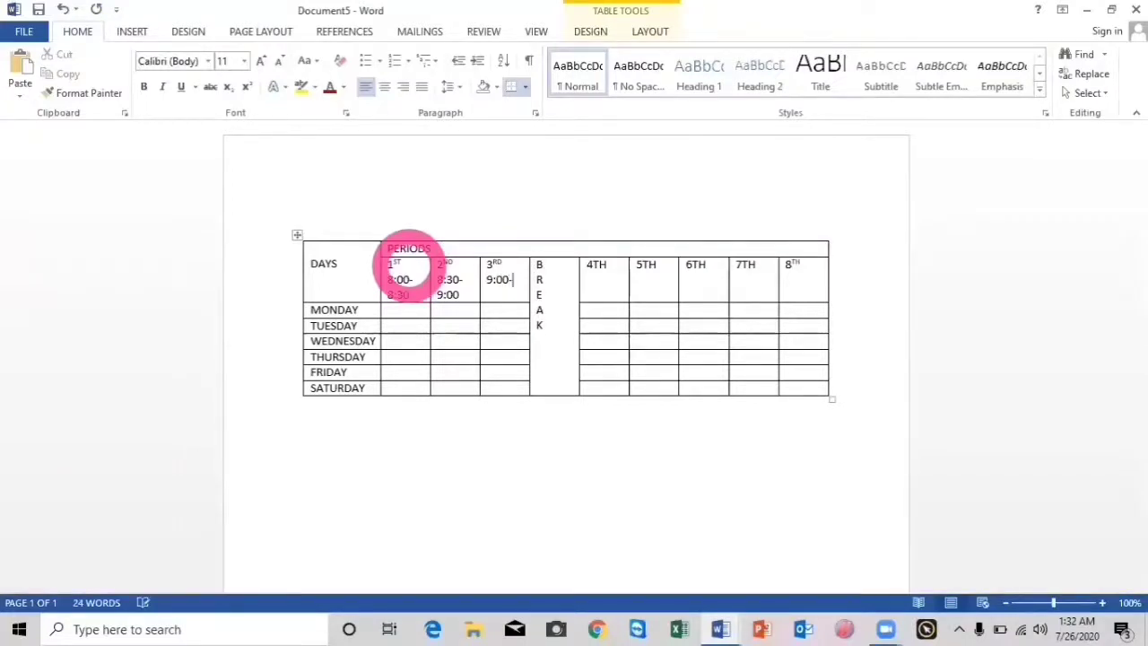
text(-9:)
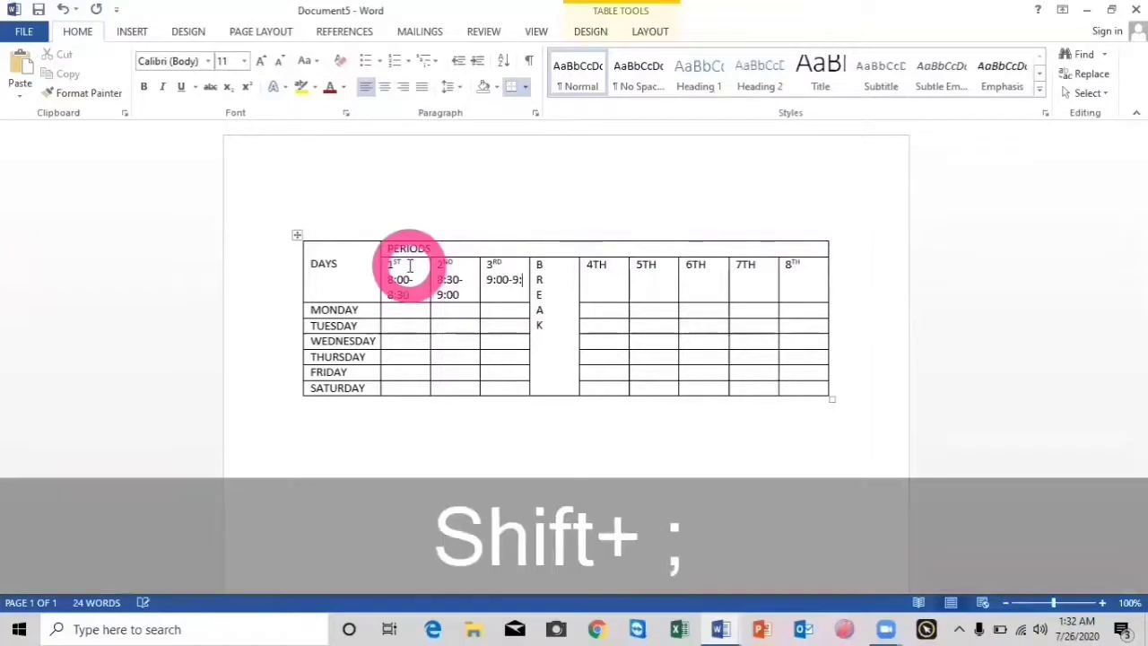
text(30)
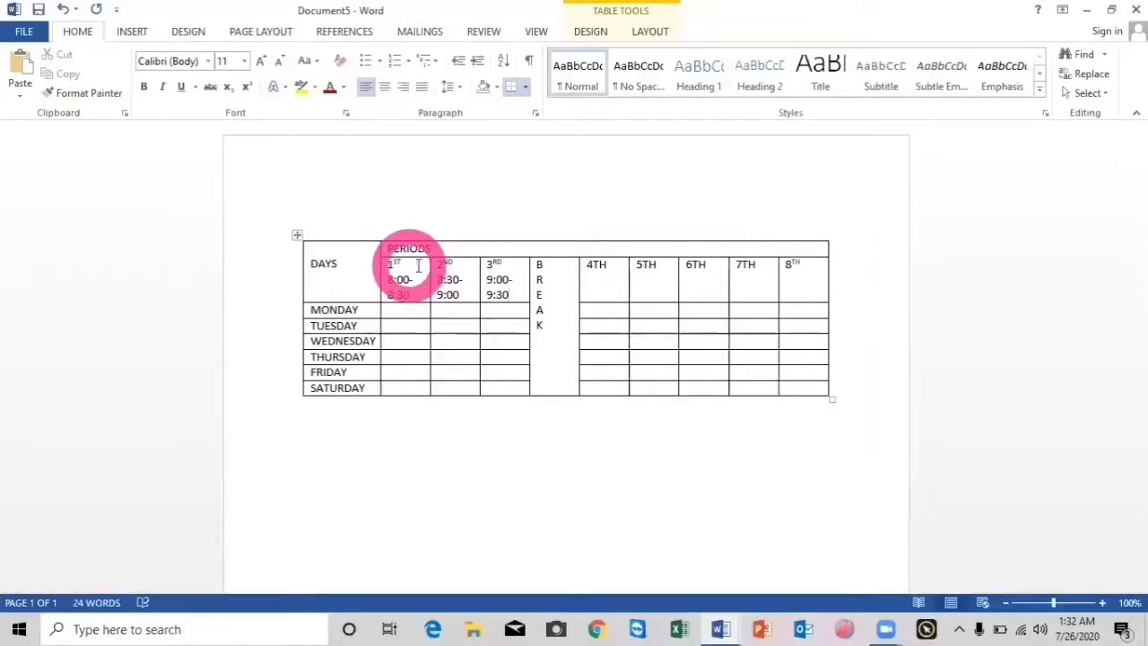
Add the time 10:00-10:30 on a new line below 4TH in the first cell after BREAK.
click(606, 278)
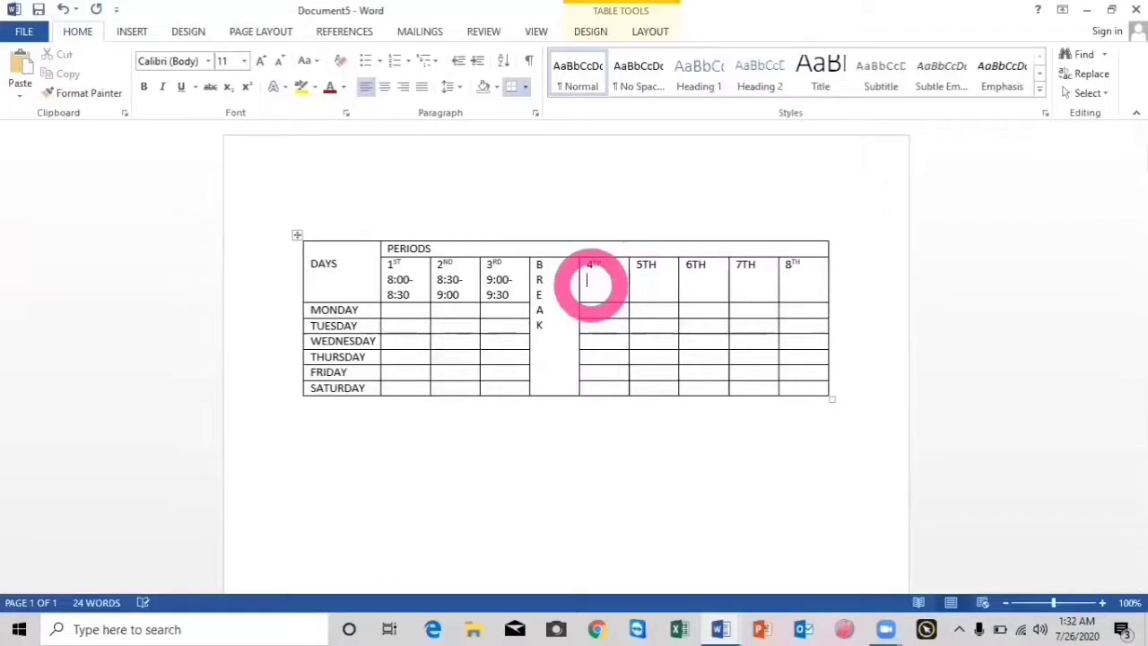
text(10)
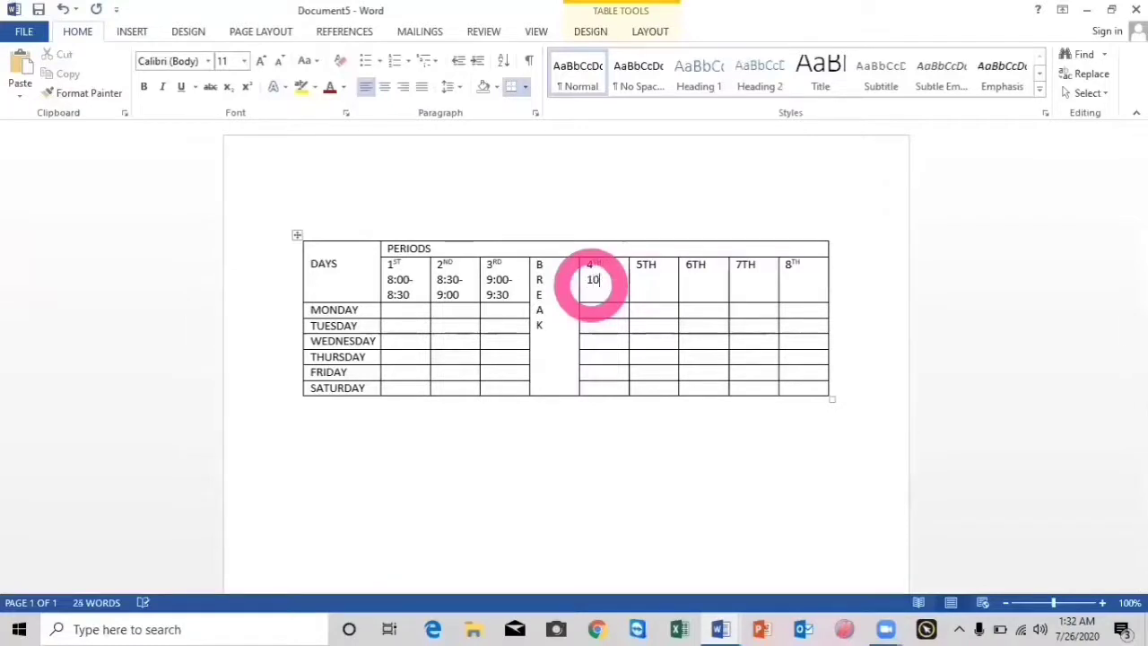
text(:00-)
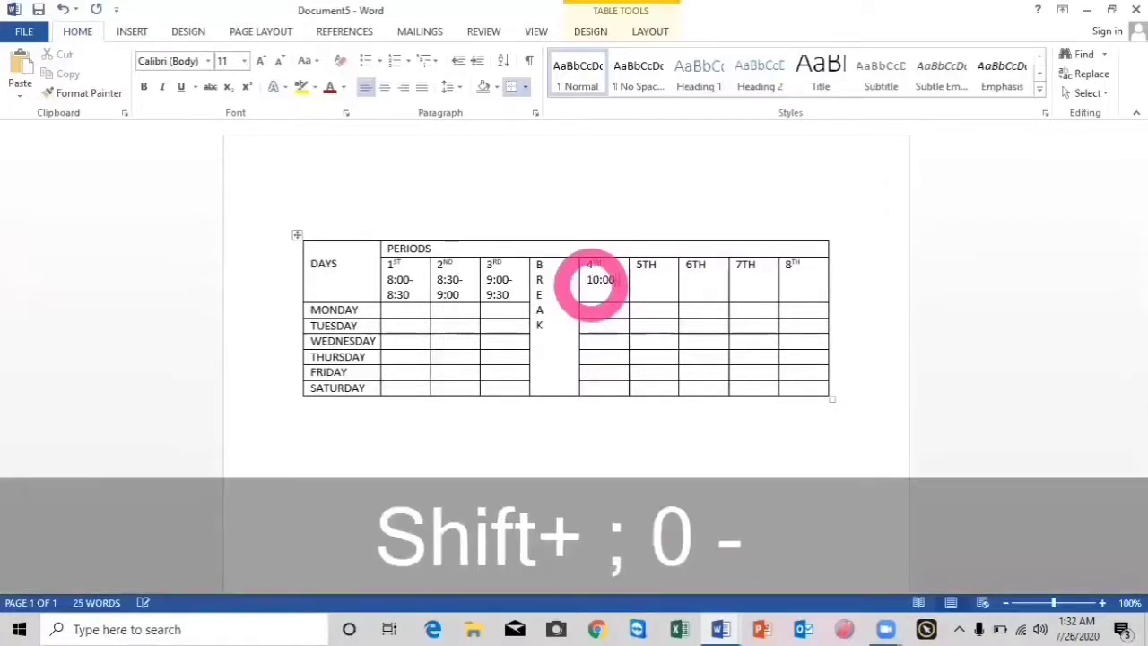
text(10:30)
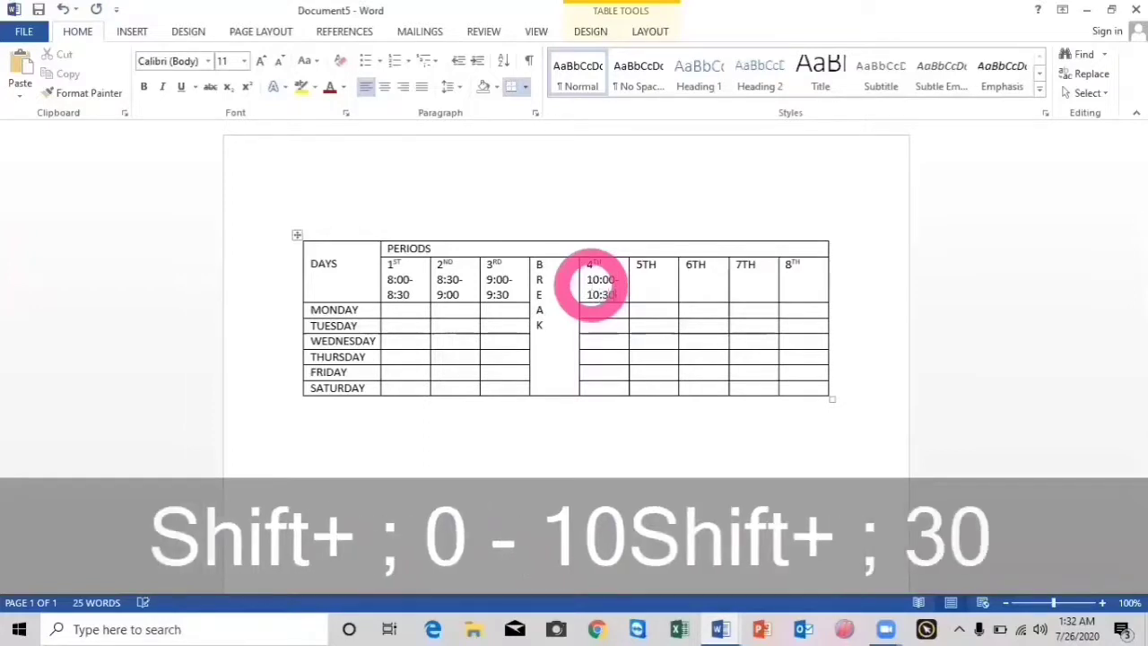
Add the time 10:30-11:00 on a new line below 5TH in the fifth period cell.
key(Right)
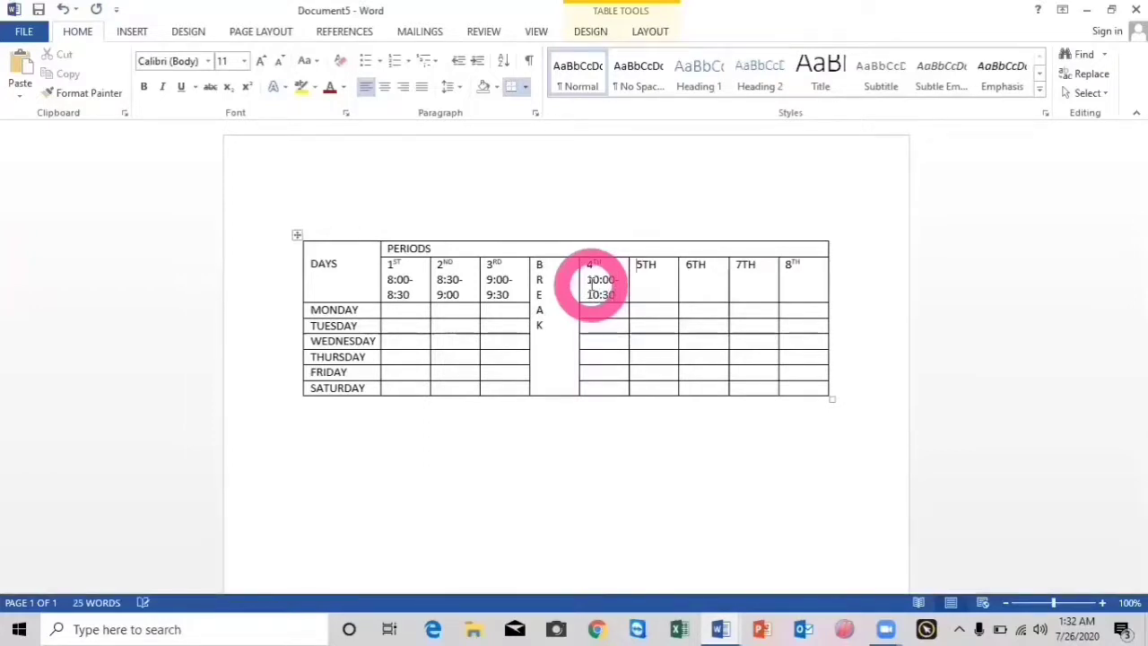
key(Return)
text(10:)
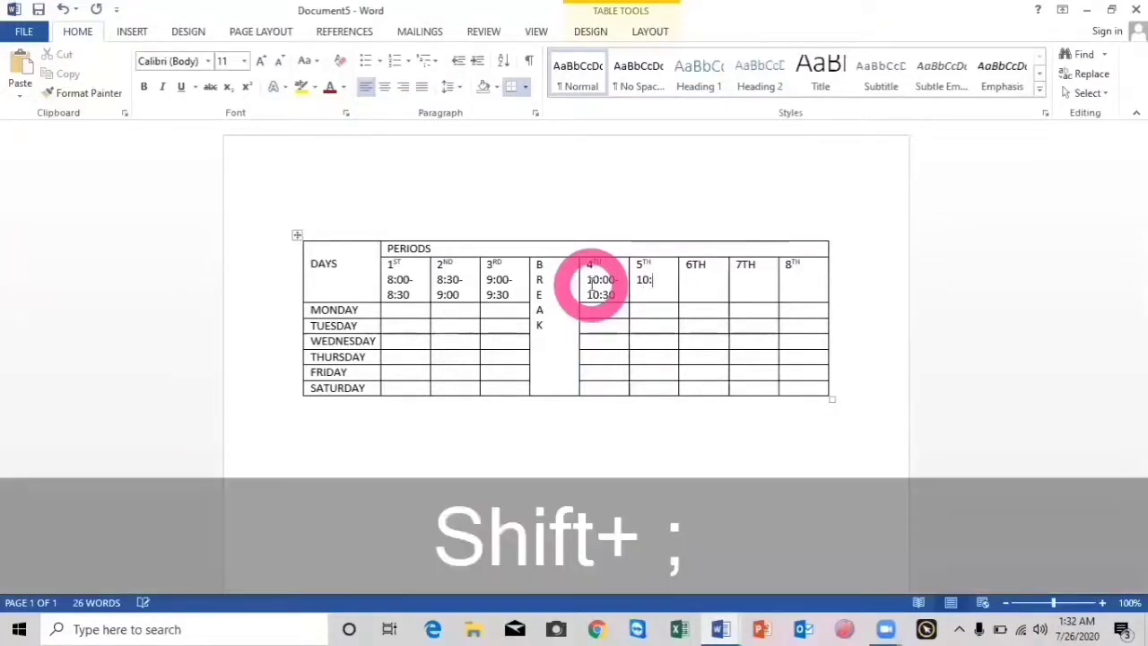
text(30-11)
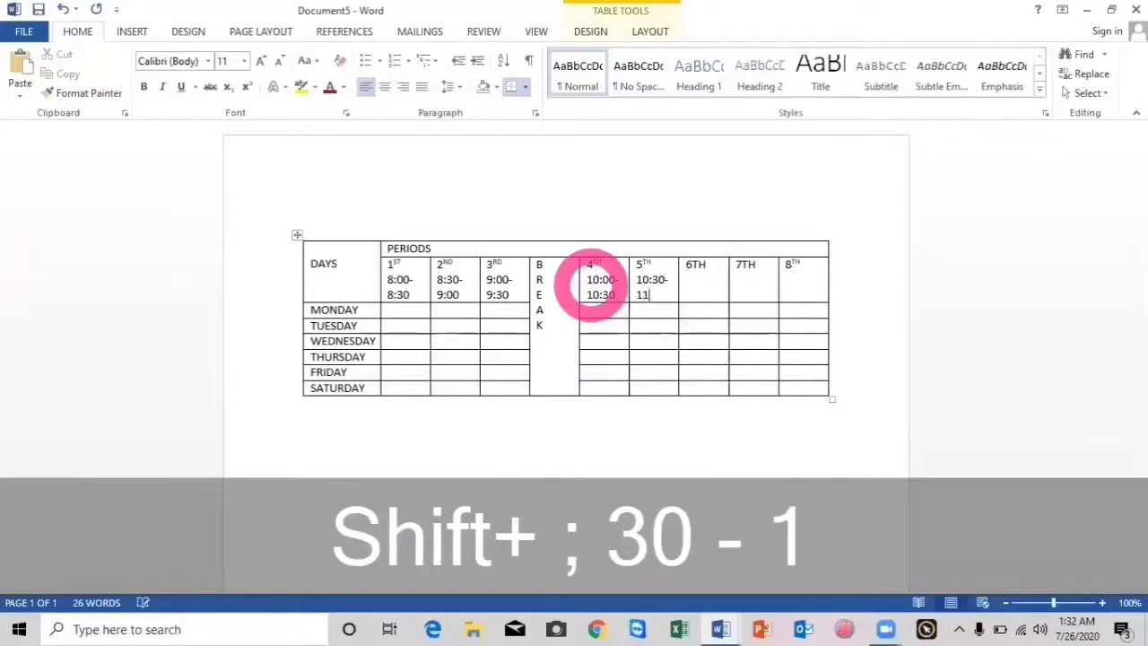
text(:00)
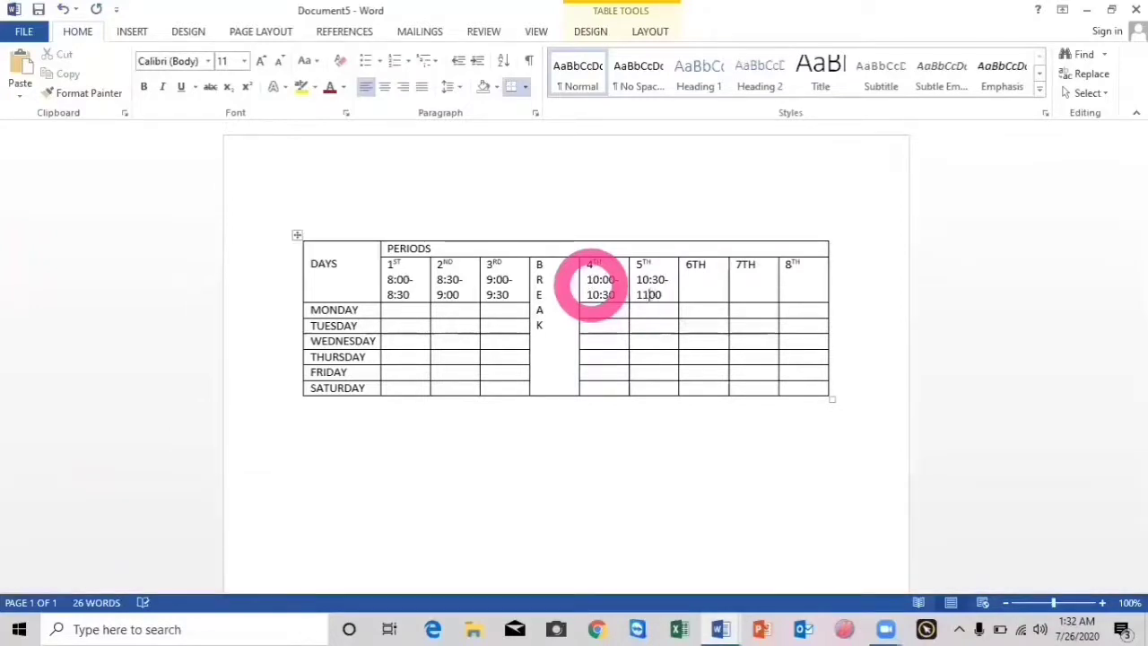
key(shift+semicolon)
key(Right)
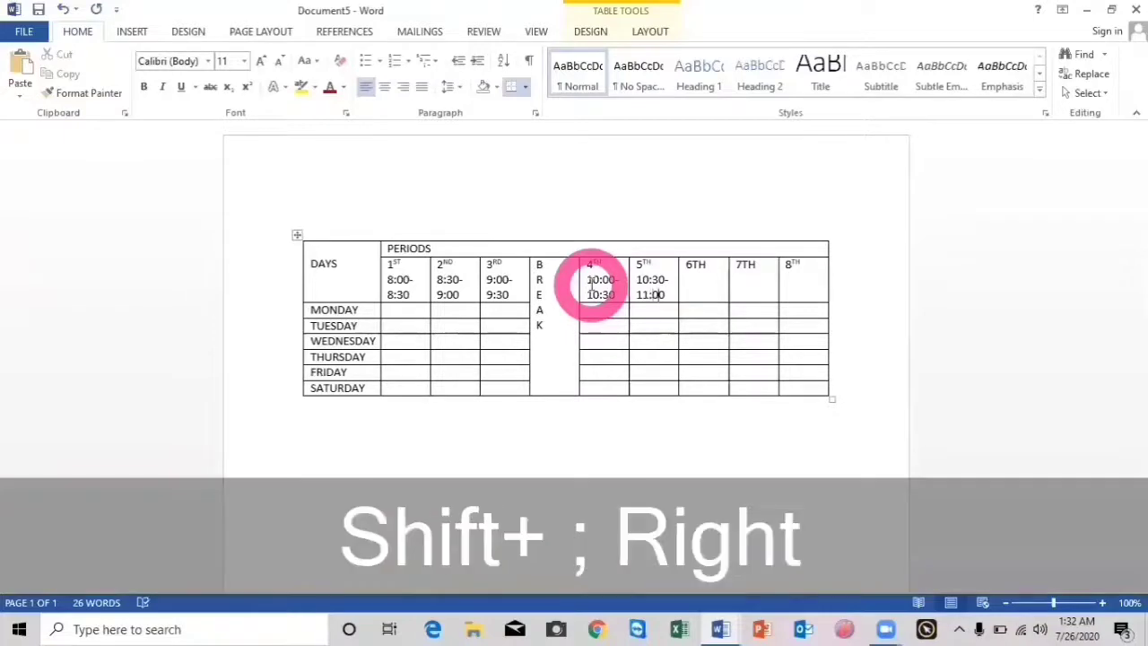
Add the time 11:00-11:30 on a new line below 6TH in the sixth period cell.
key(Right)
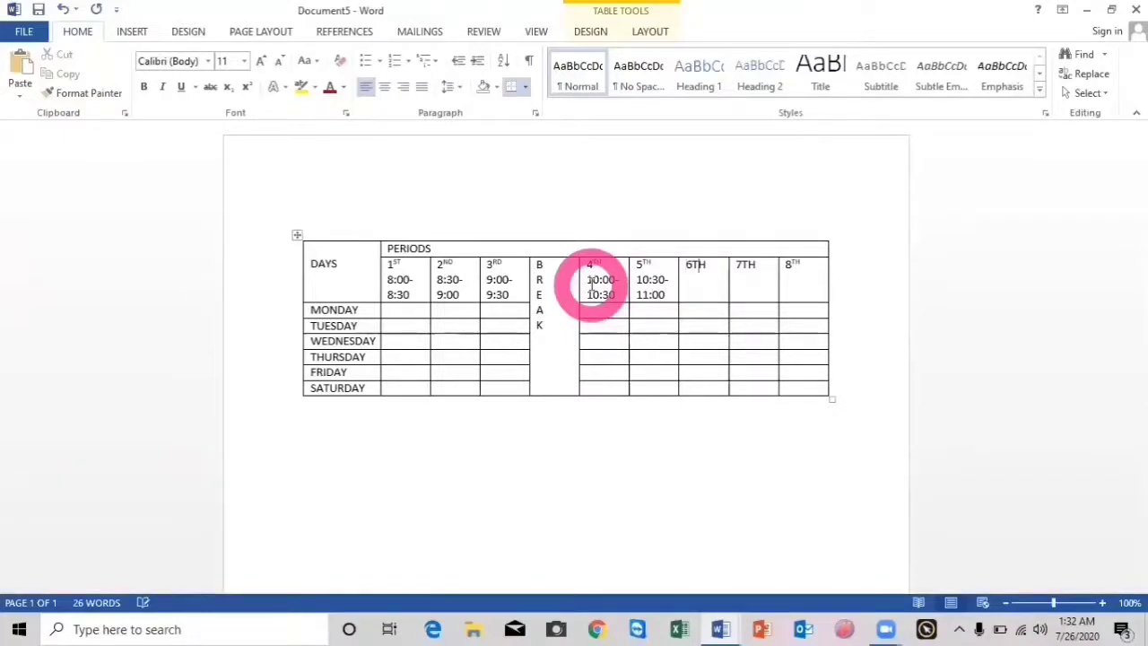
key(Return)
text(11:00-)
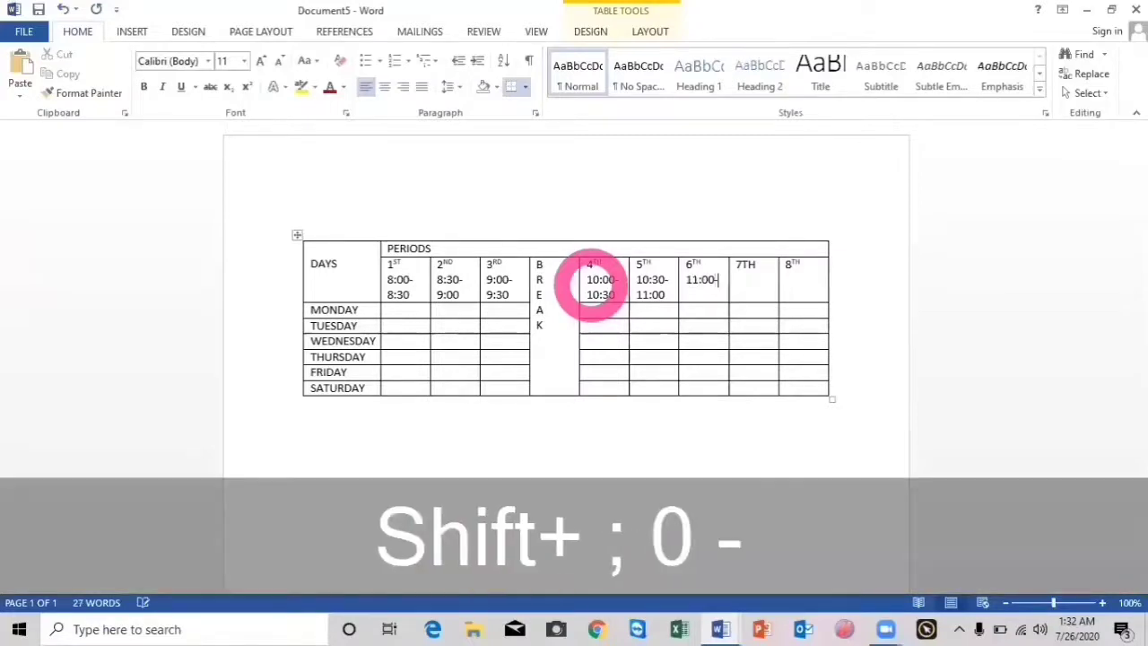
text(11:30)
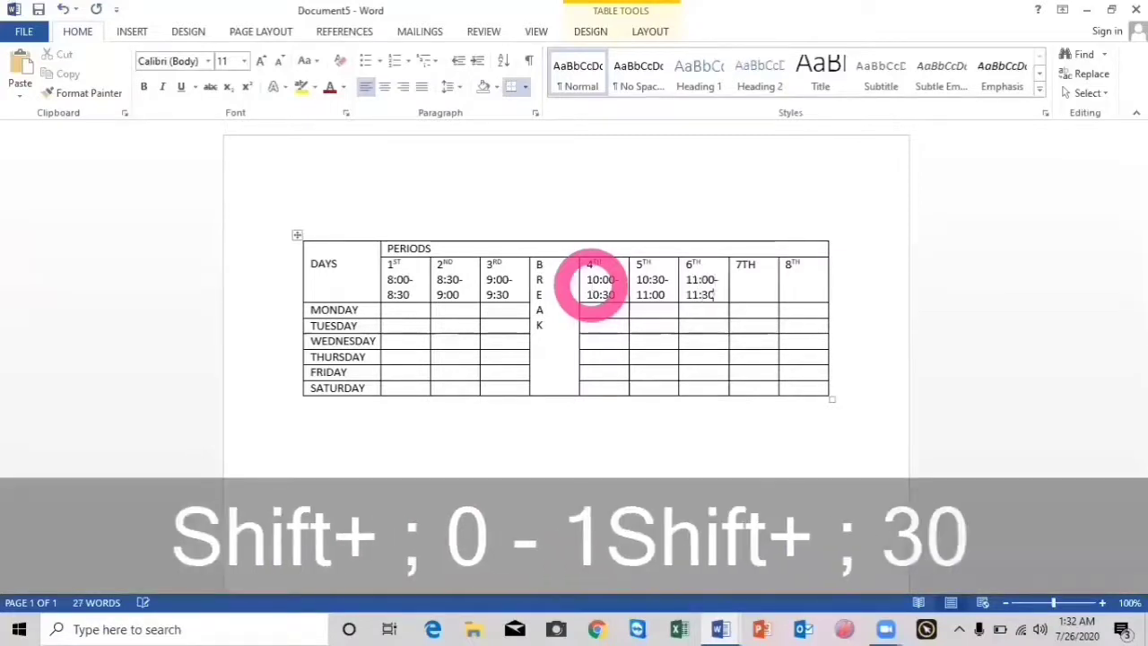
Add the time 11:30-12:00 on a new line below 7TH in the seventh period cell.
key(Right)
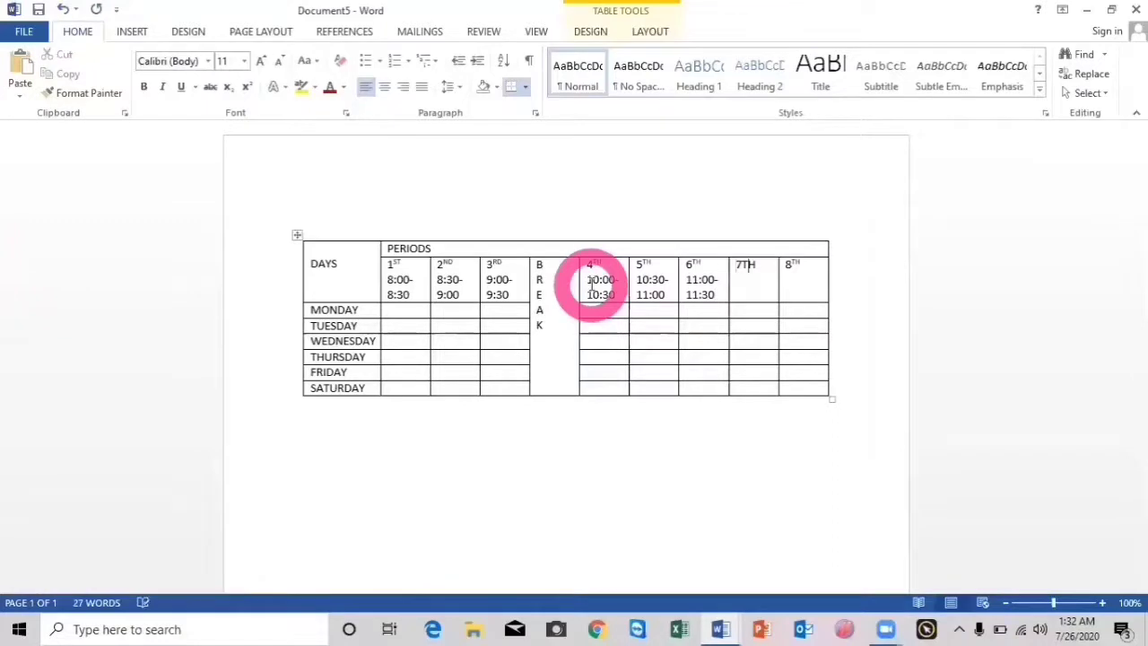
text(7TH)
key(Return)
text(11:30-)
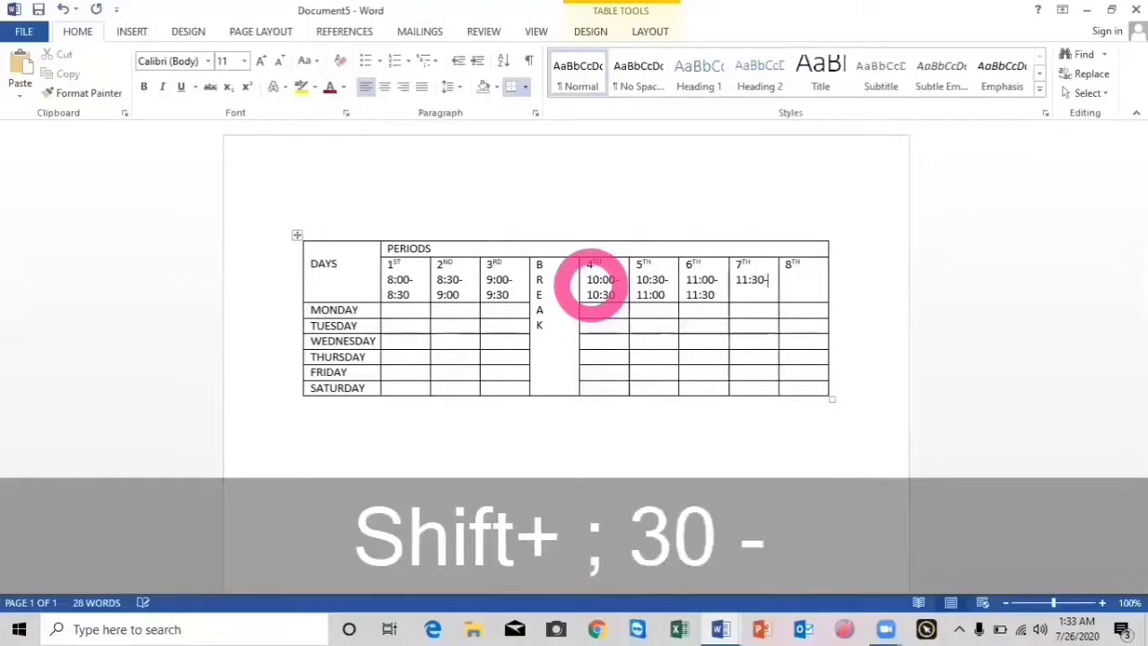
text(12:00)
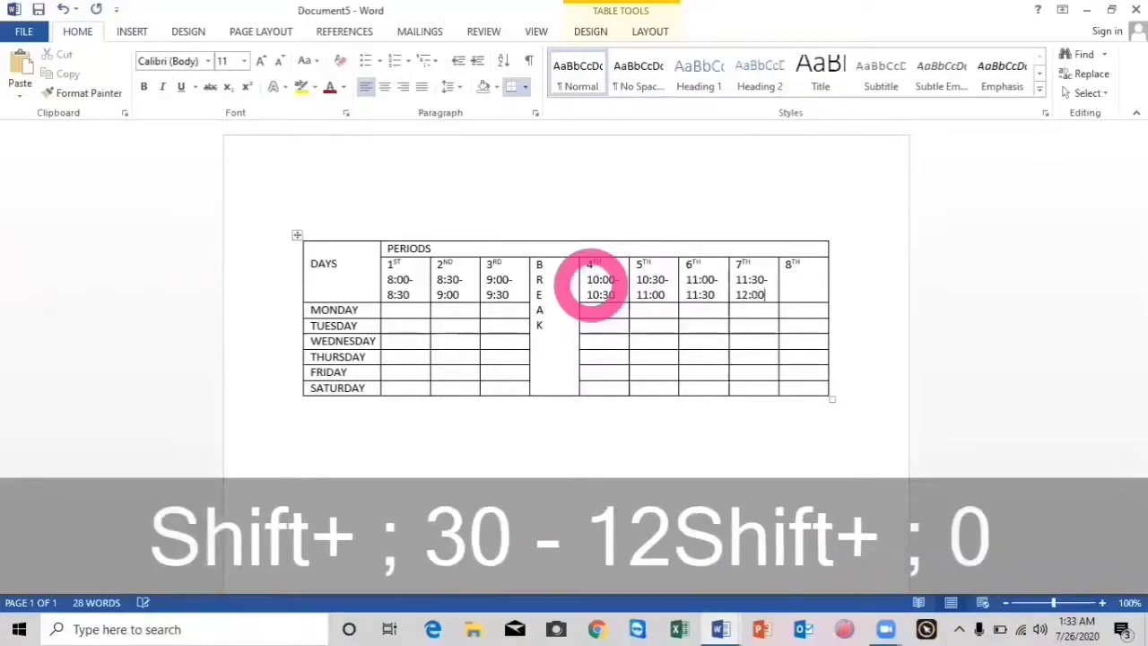
Add the time 12:00-12:30 below 8TH in the last period cell.
key(Right)
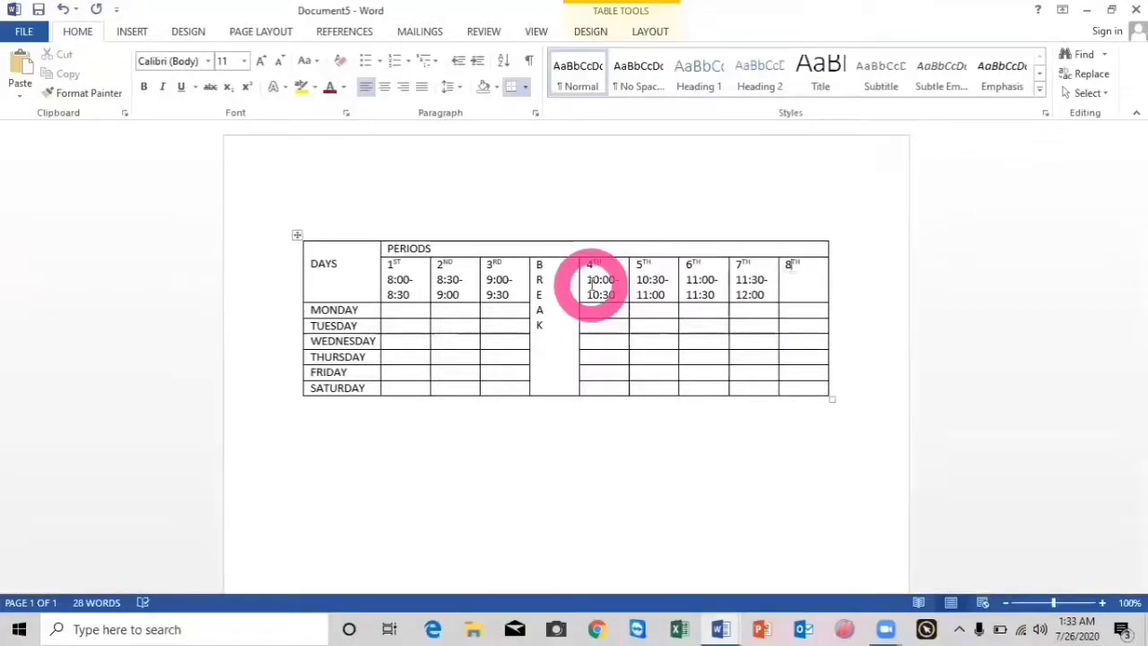
key(End)
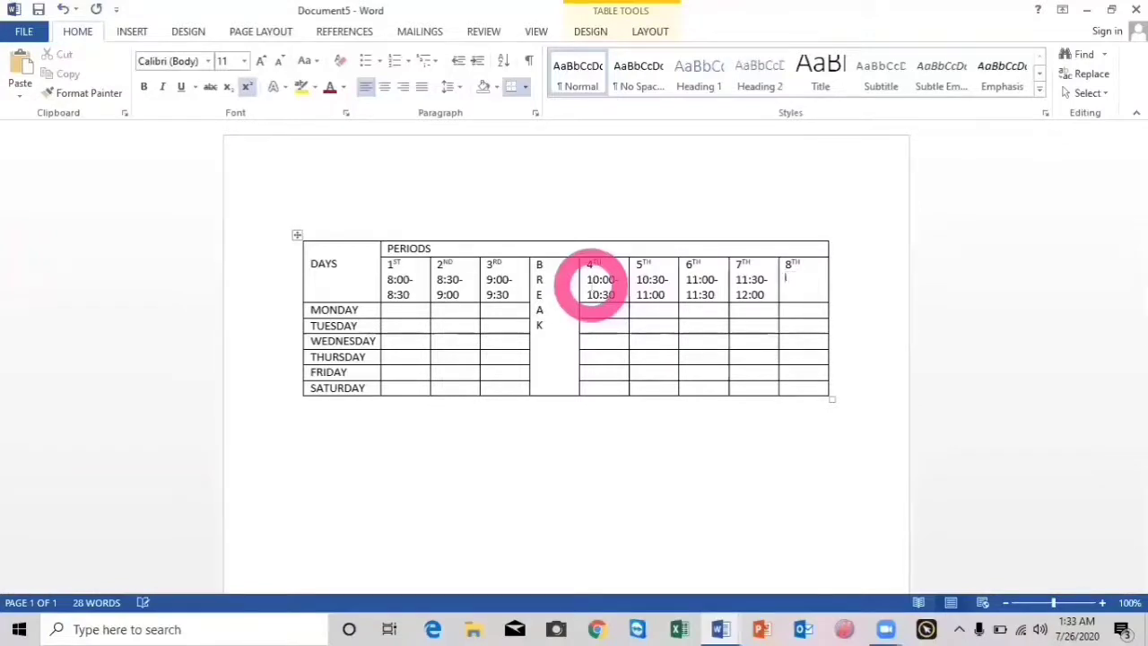
text(12:)
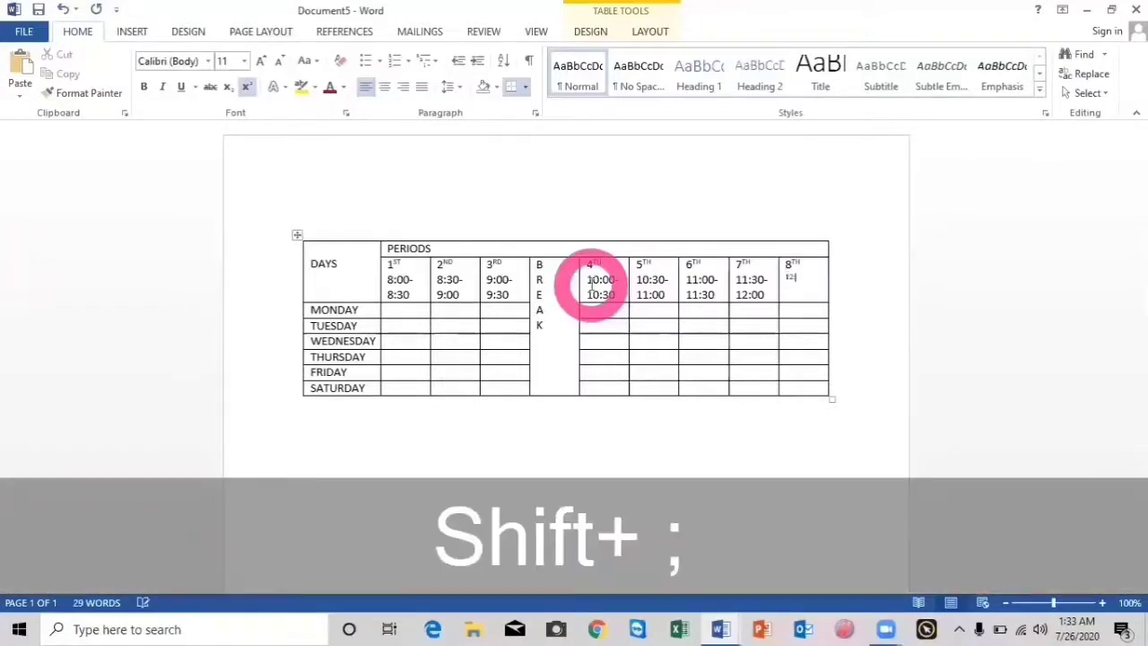
text(00)
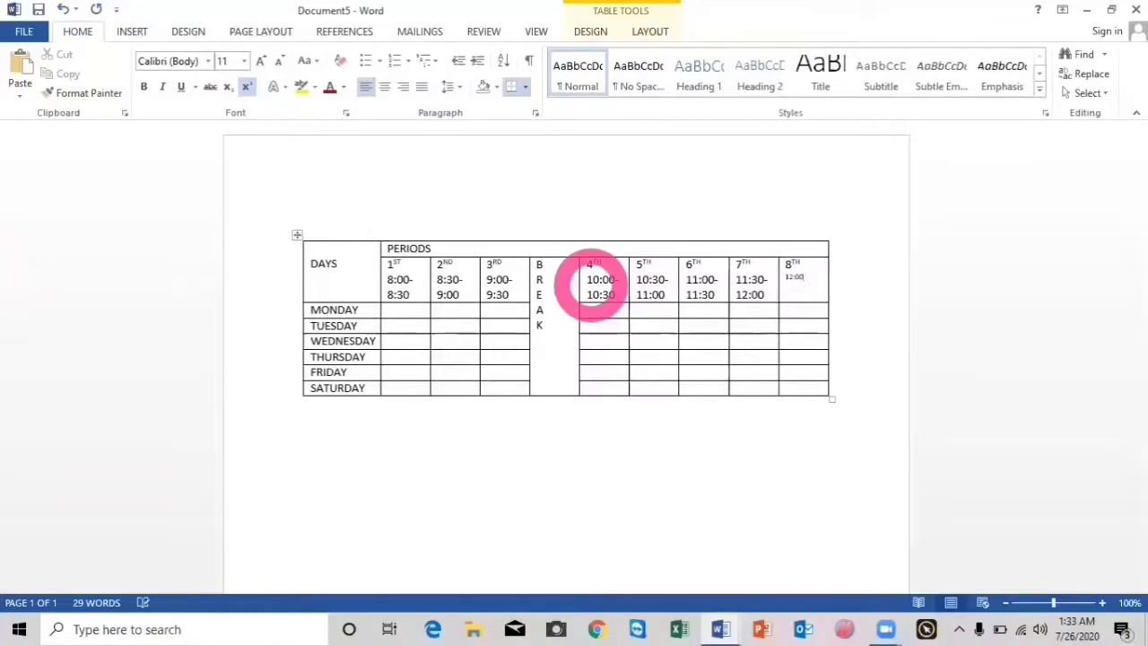
text(-12:30)
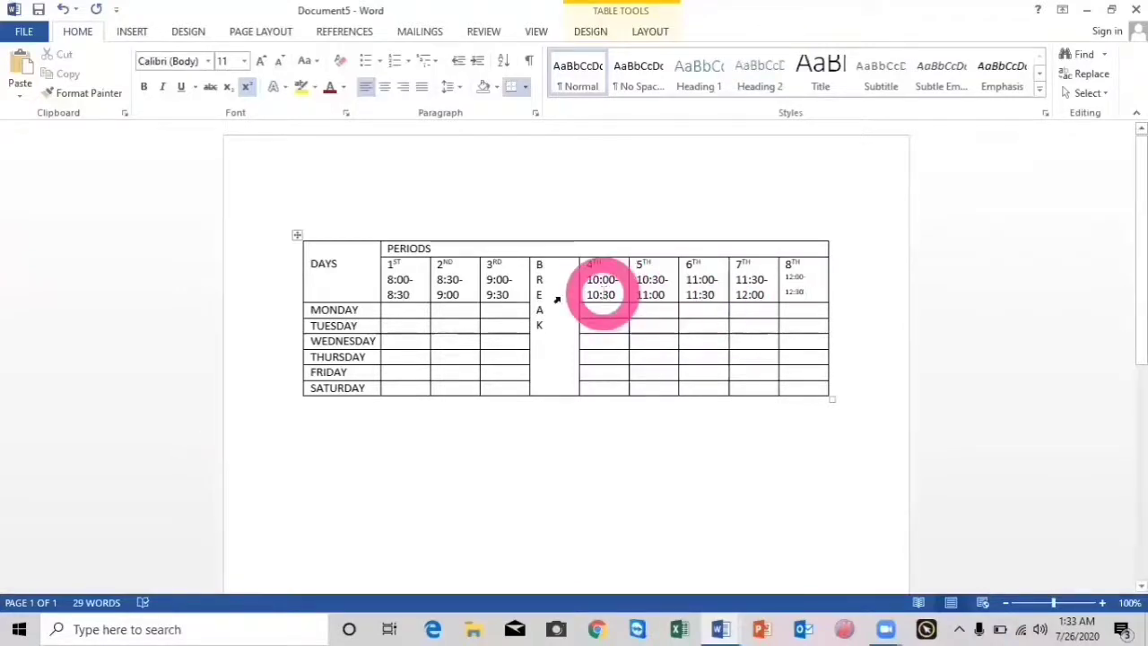
Enter ENGLISH, URDU and MATHS in the MONDAY row for the first three periods before the break.
click(395, 309)
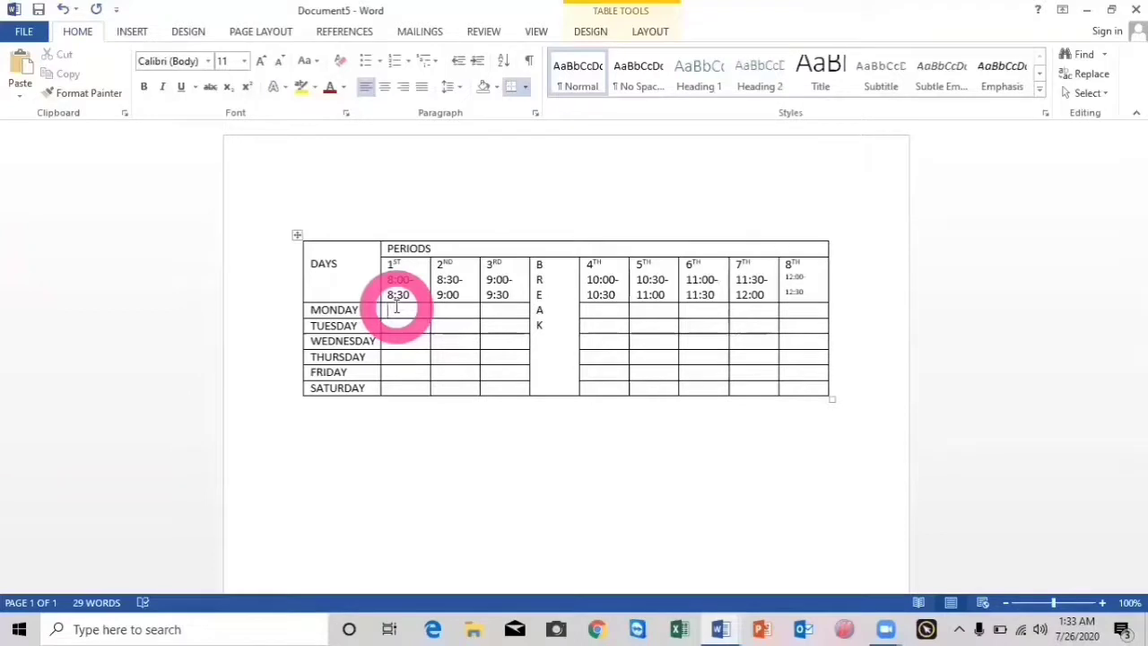
text(ENGLISH )
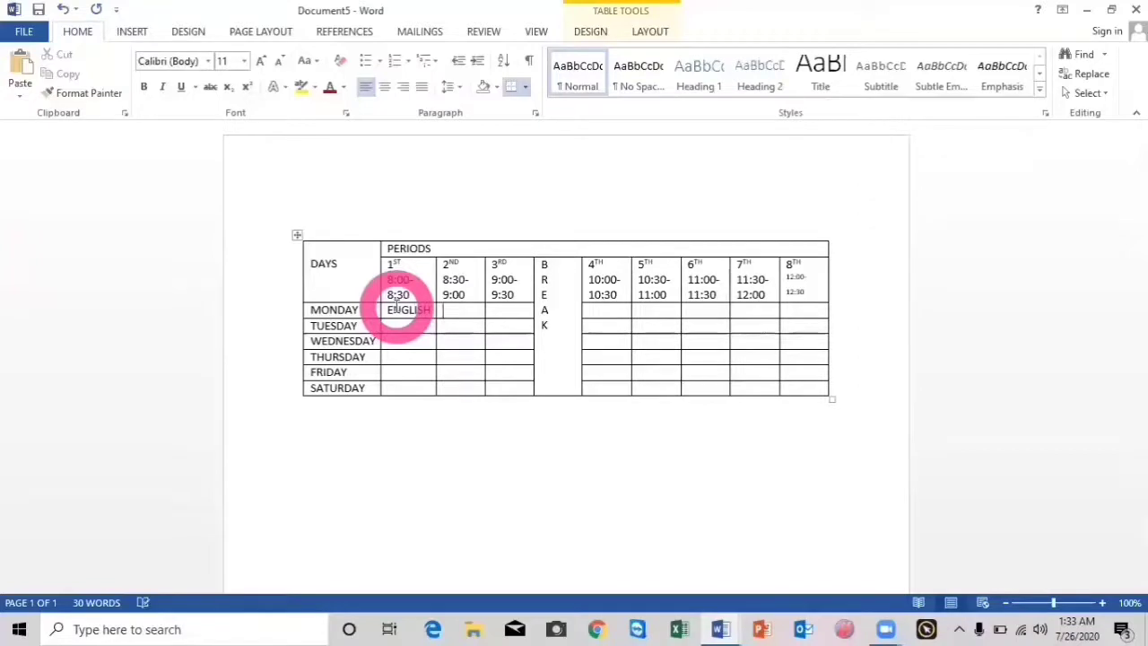
text(URDU )
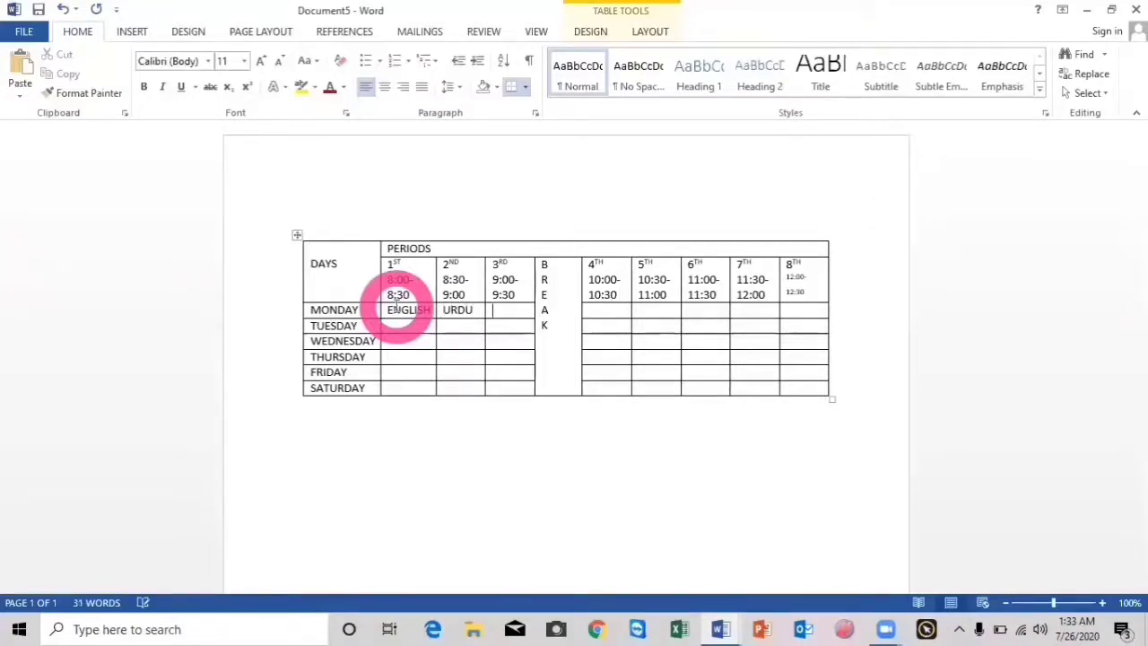
text(MATHS)
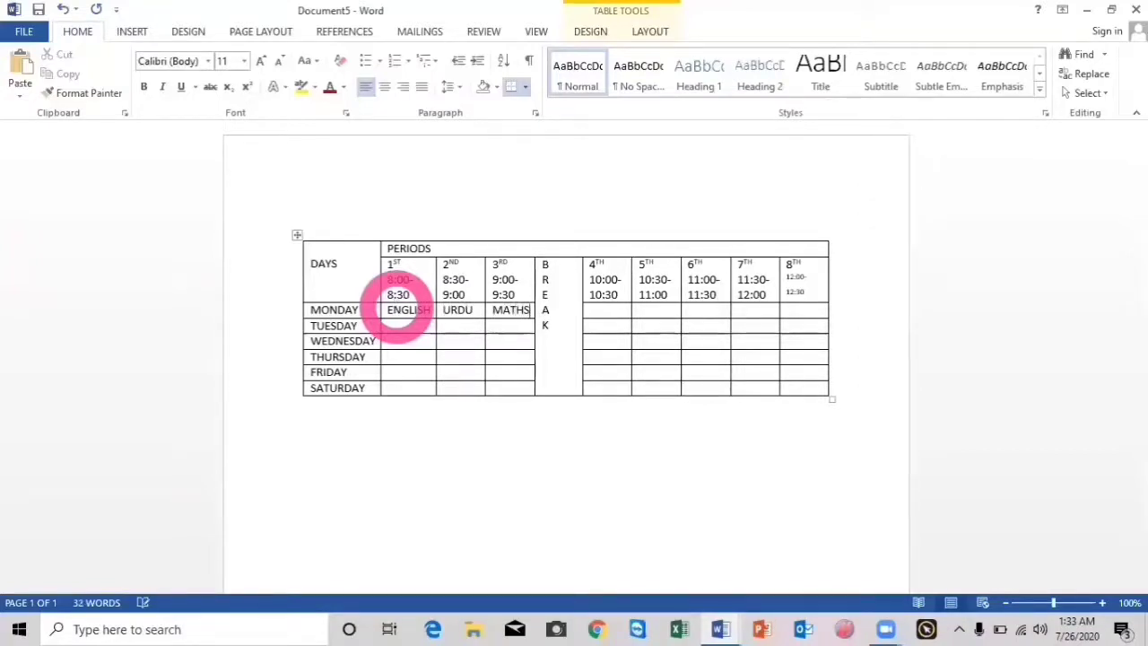
Enter ISLAMIAT, SCIENCE and DRAWING in the MONDAY row for the 4th, 5th and 6th periods.
key(Tab)
key(Tab)
text(ISLAMI)
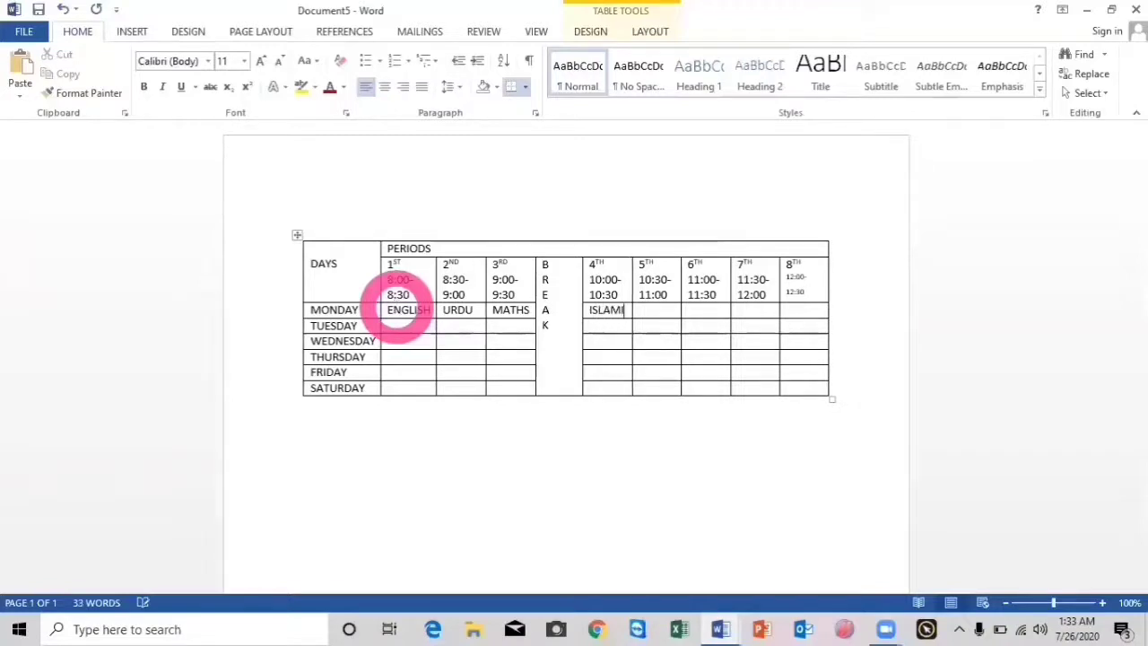
text(AT)
key(Tab)
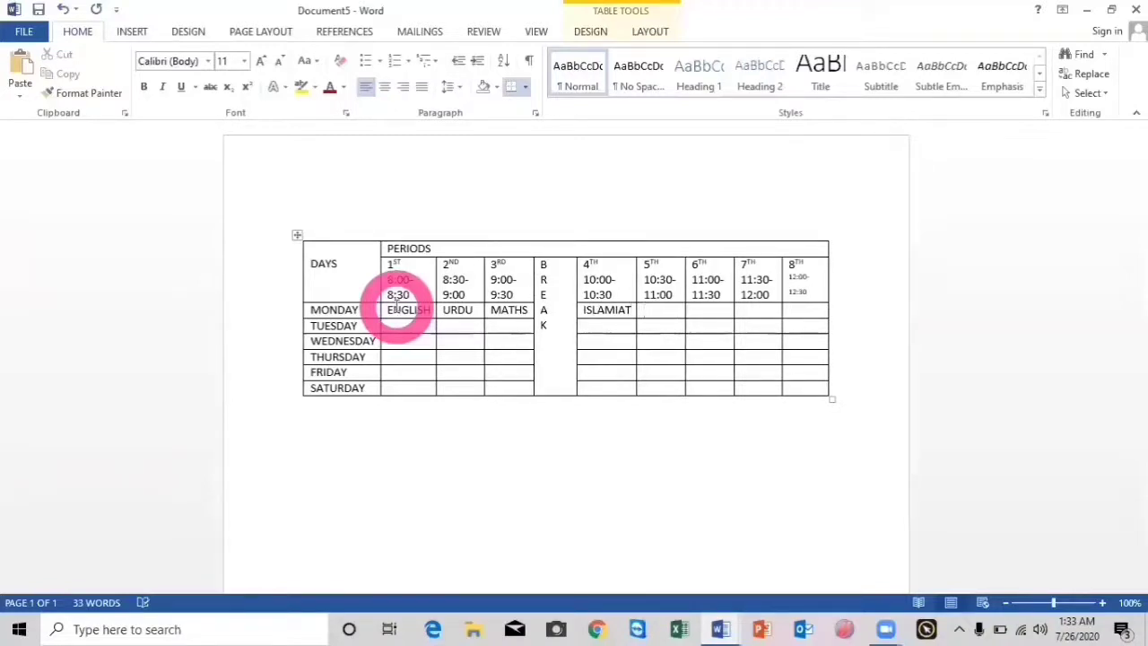
text(SCIENCE)
key(Tab)
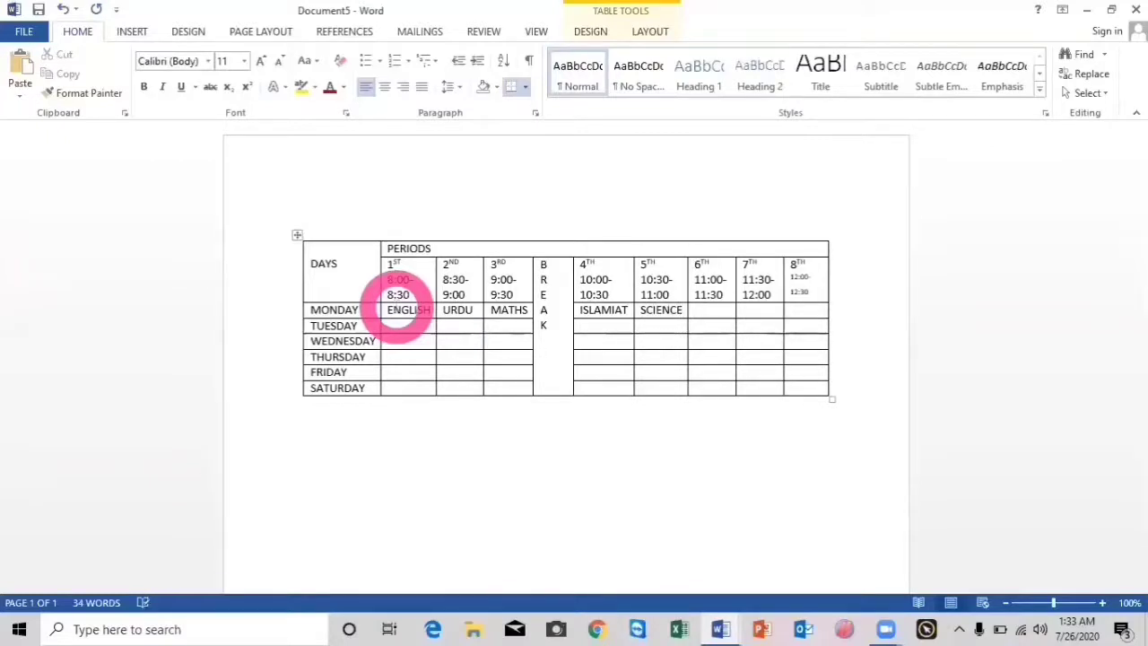
text(DRAWING)
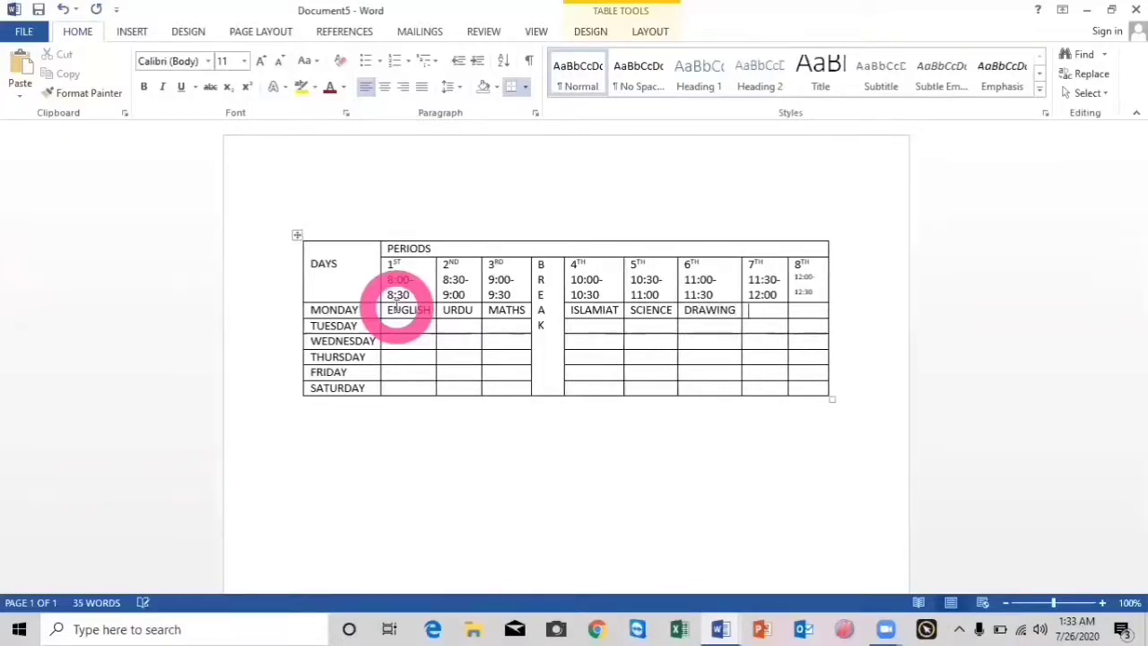
Enter COMP for the 7th period and S.STUDY for the 8th period in the MONDAY row.
text(COMP)
key(Tab)
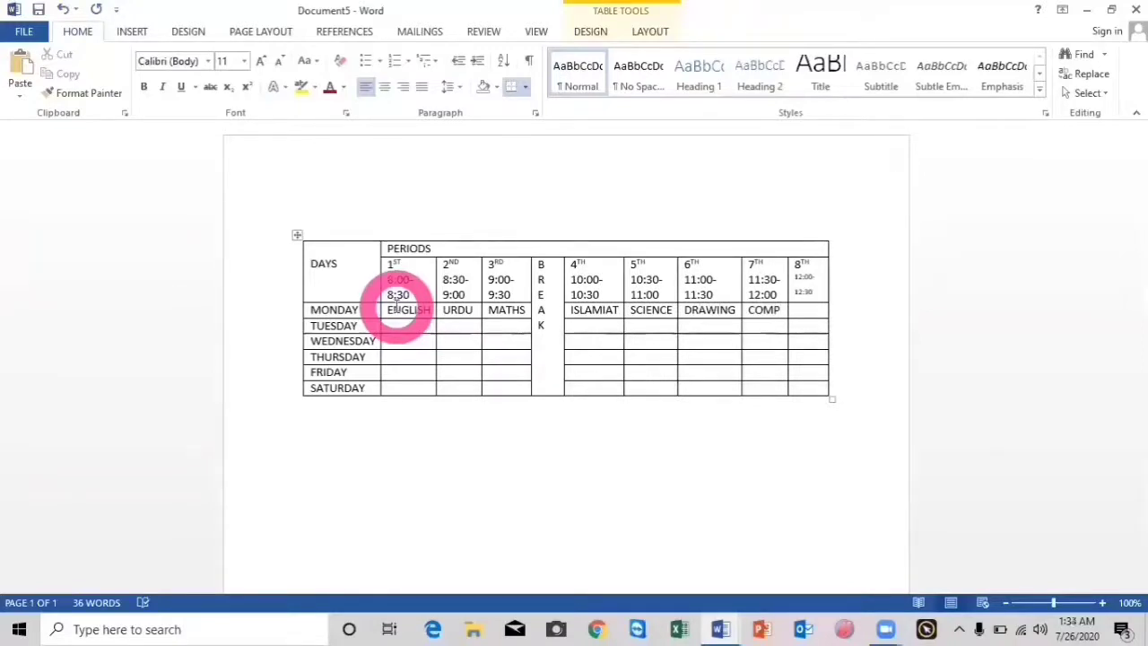
text(S.STUD)
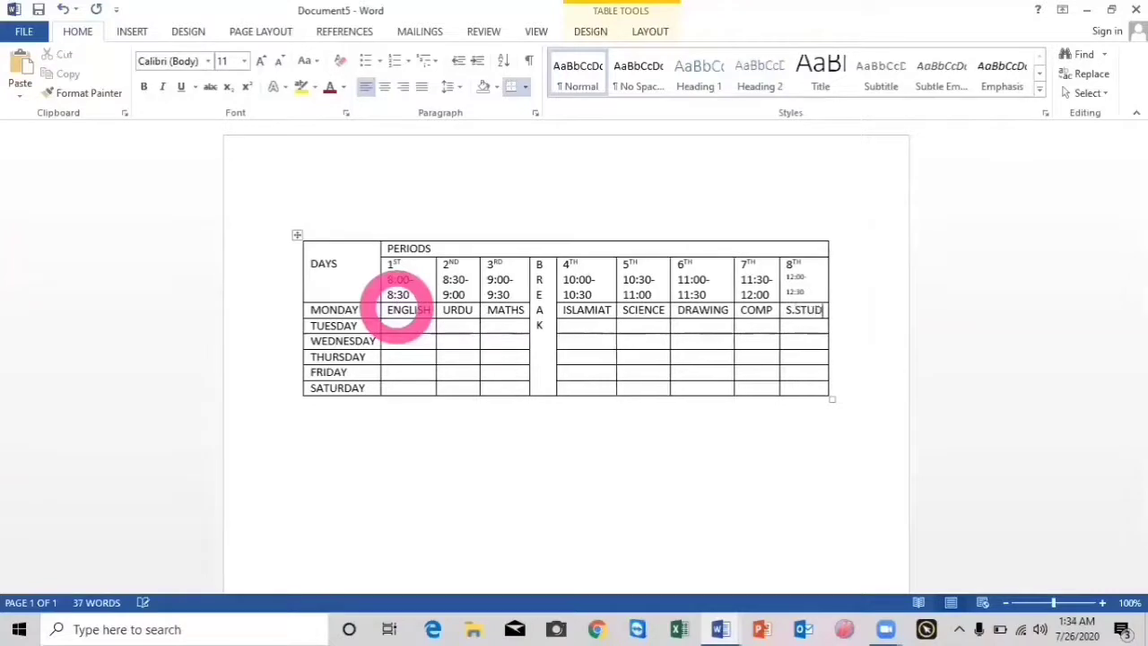
text(IES)
key(BackSpace)
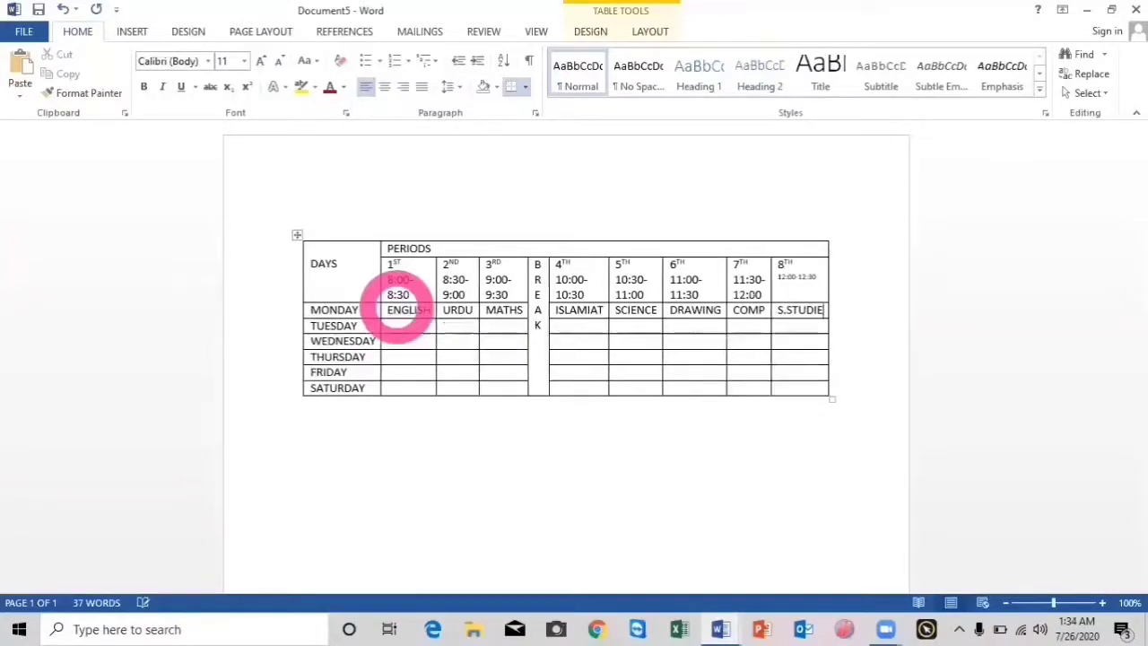
key(BackSpace)
key(BackSpace)
text(U)
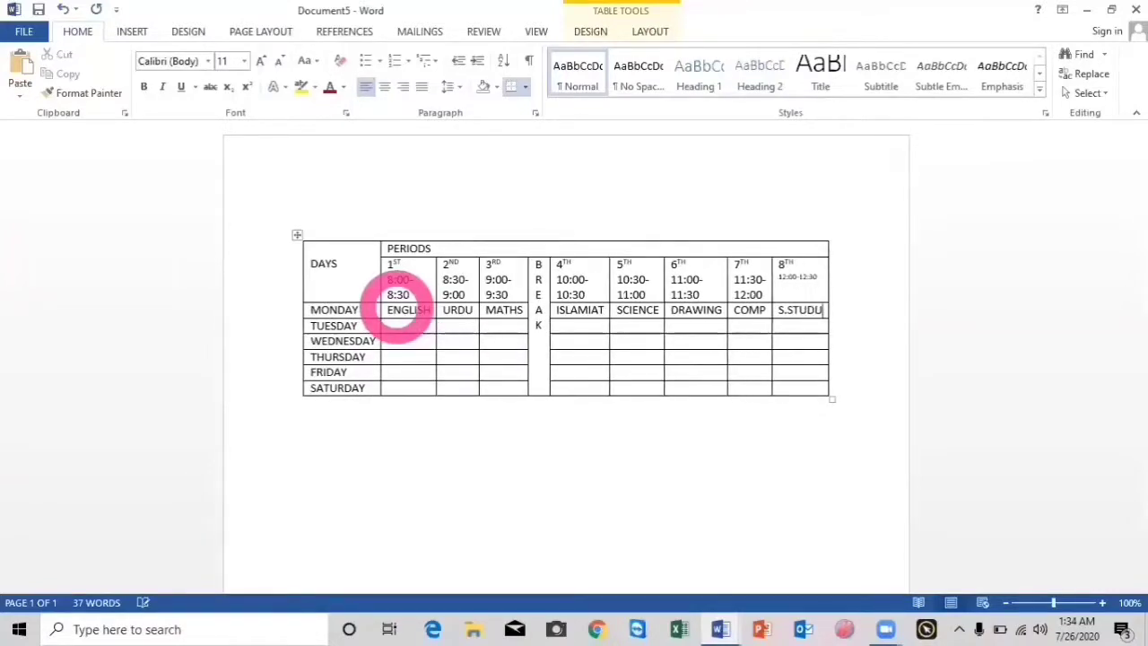
key(BackSpace)
text(Y)
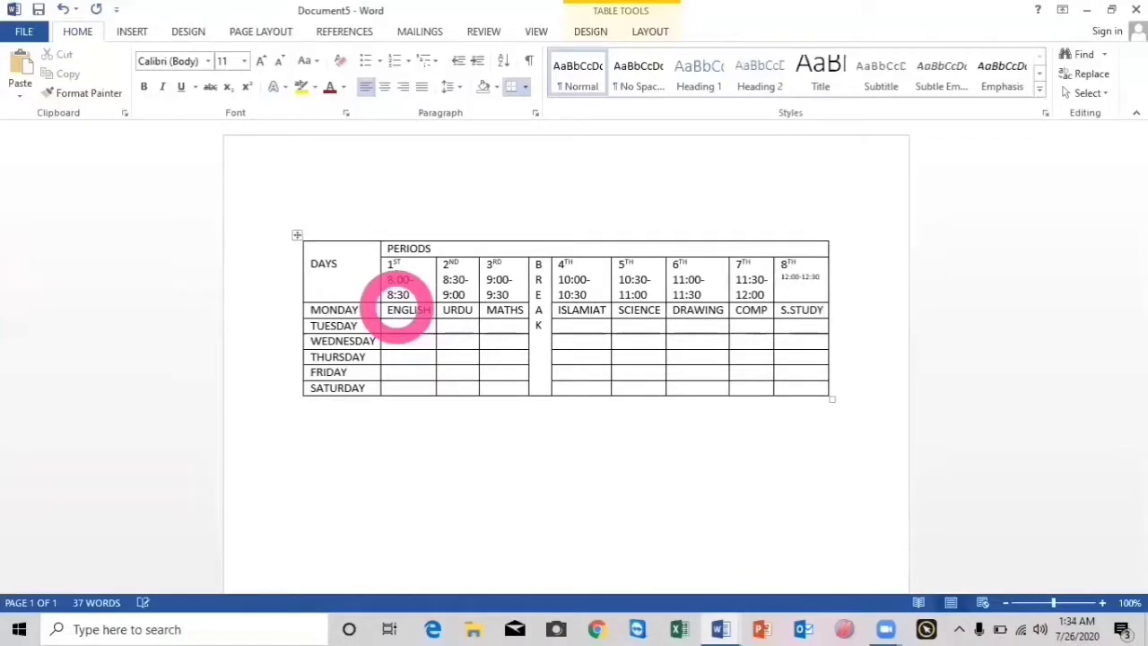
Copy ENGLISH, URDU and MATHS from the MONDAY row into the first three periods of the TUESDAY to SATURDAY rows.
click(402, 323)
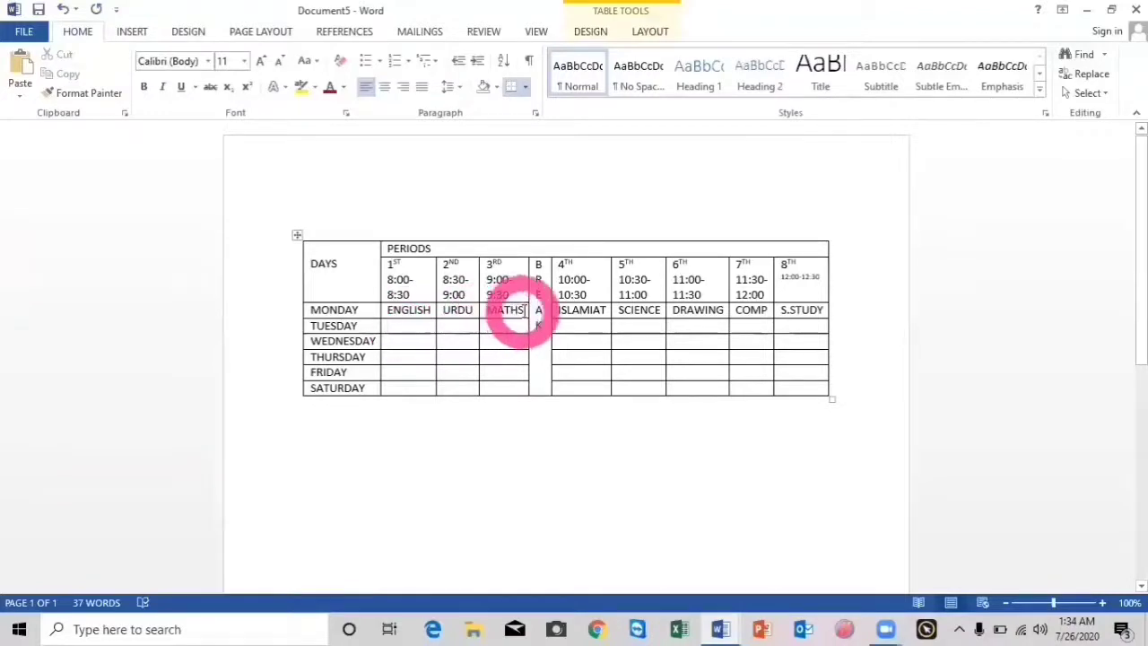
drag(523, 309, 427, 320)
key(ctrl+c)
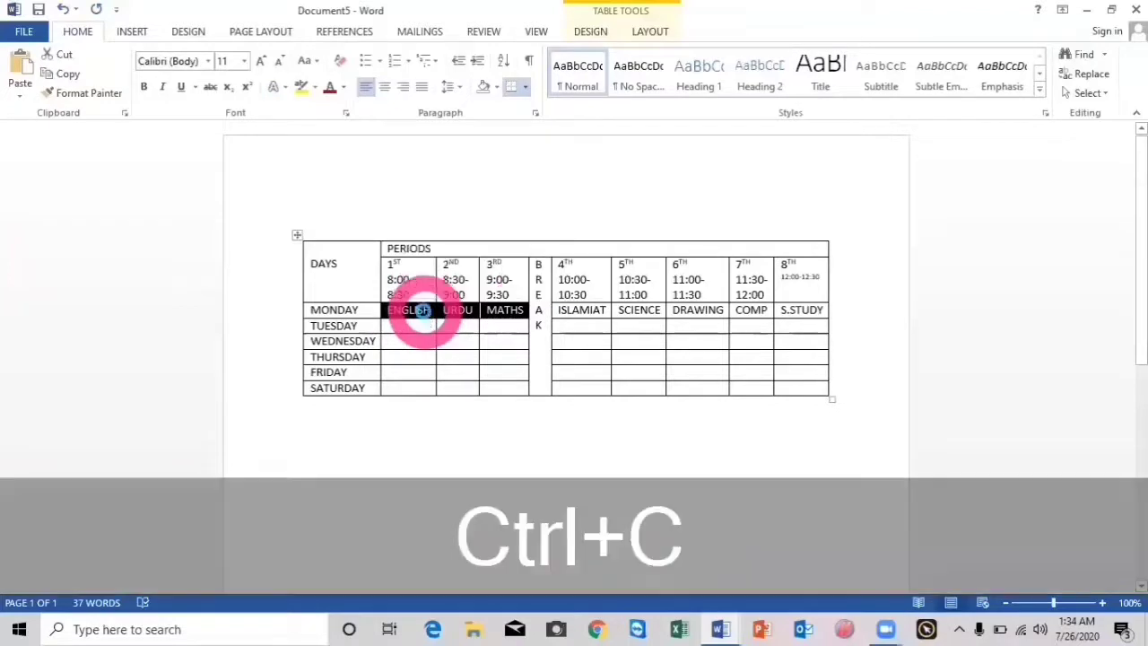
click(417, 324)
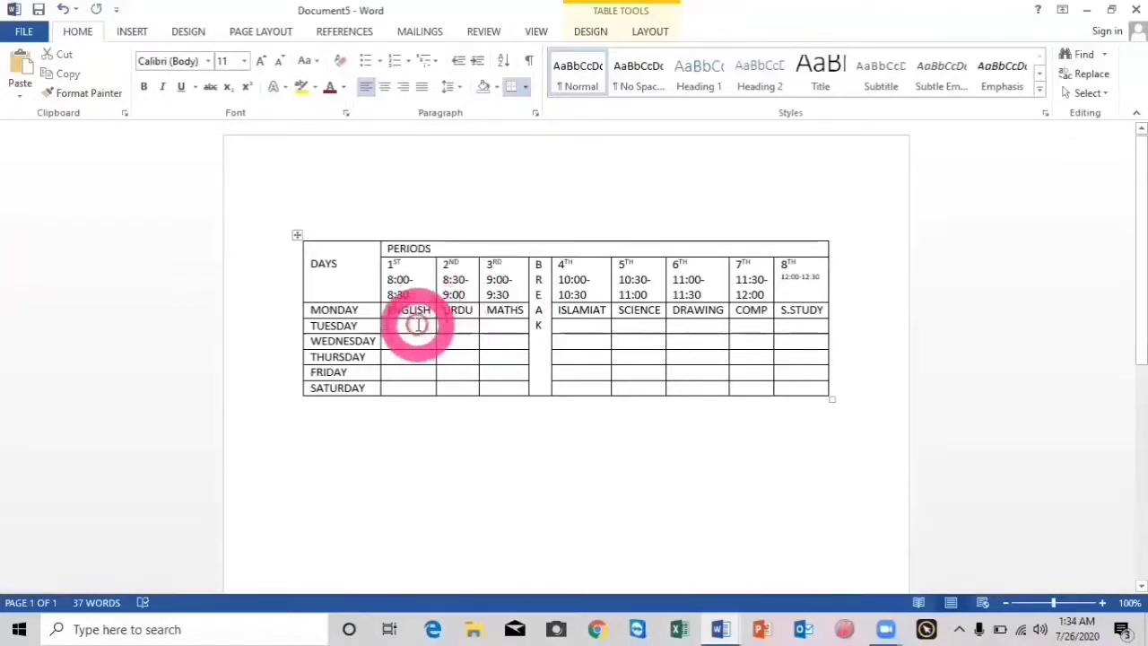
key(ctrl+v)
click(410, 341)
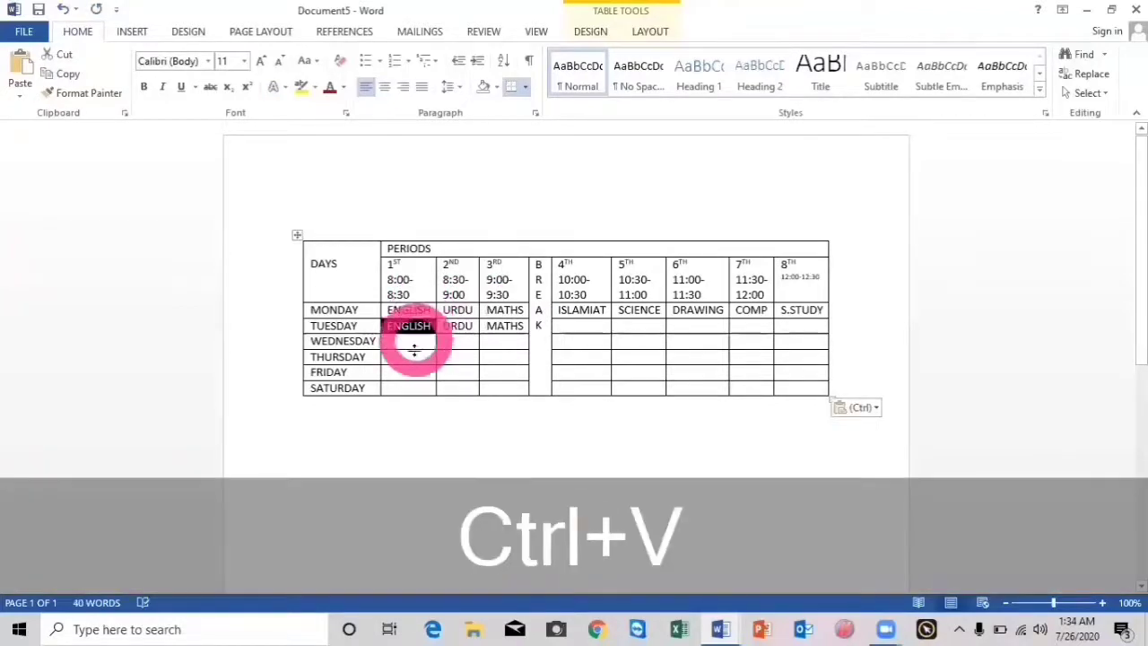
key(ctrl+v)
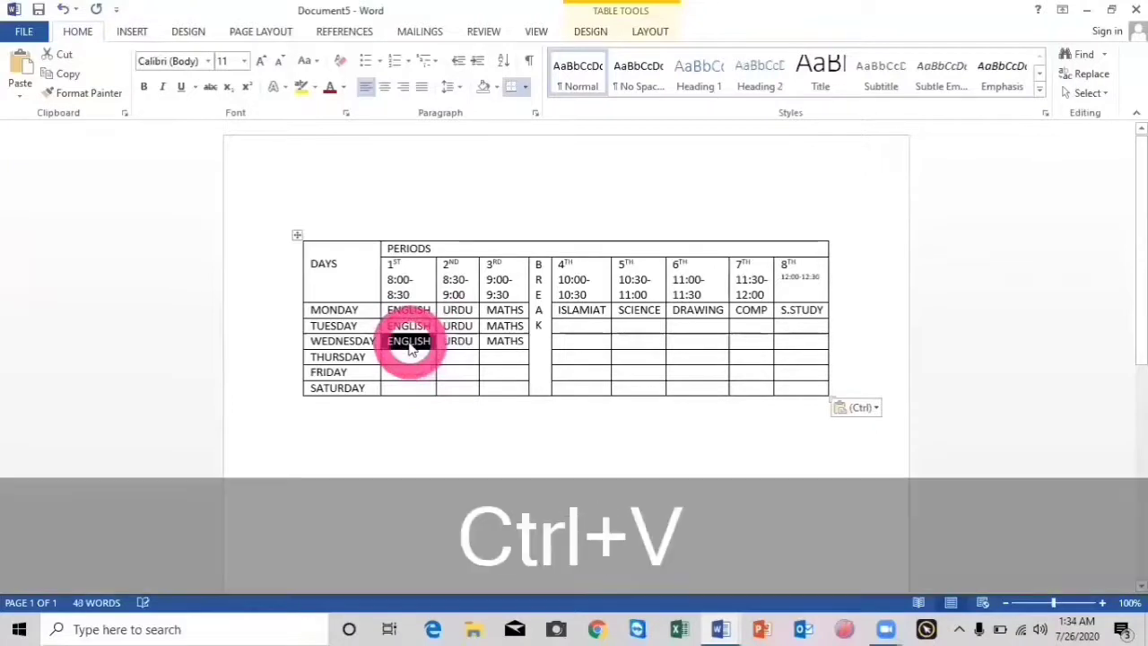
click(408, 356)
key(ctrl+v)
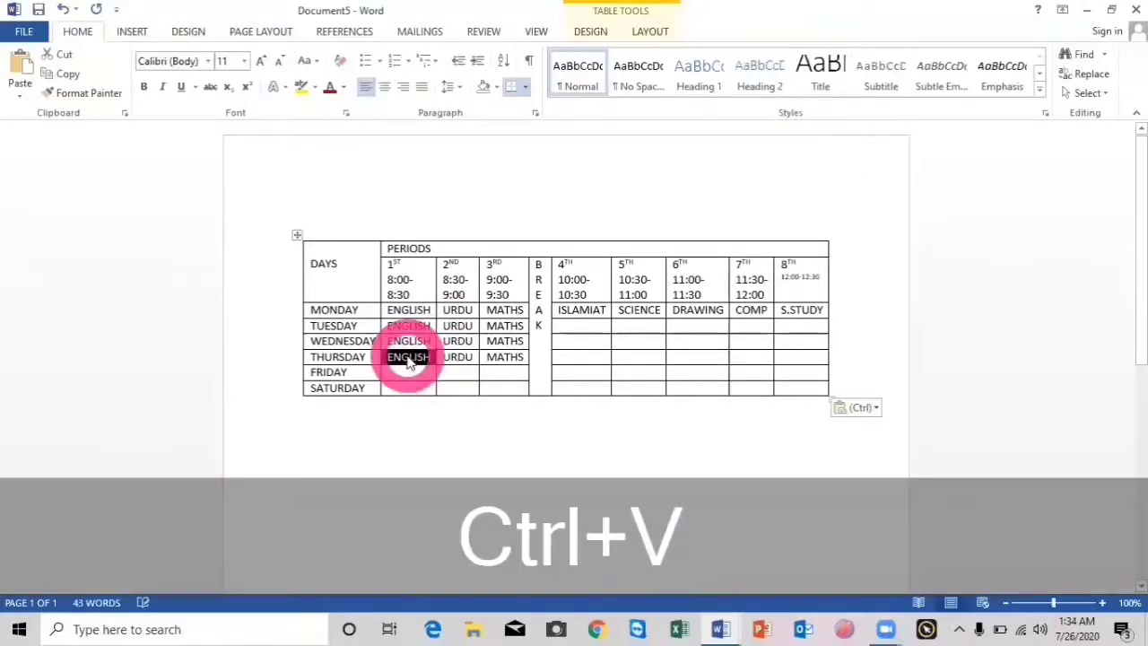
click(408, 370)
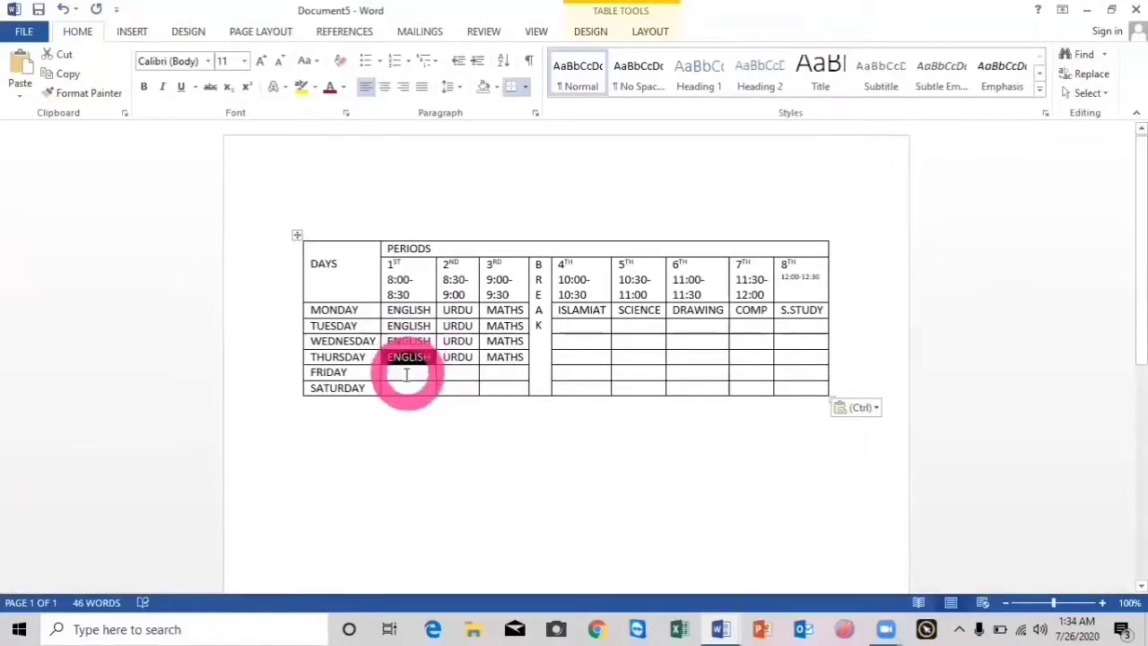
key(ctrl+v)
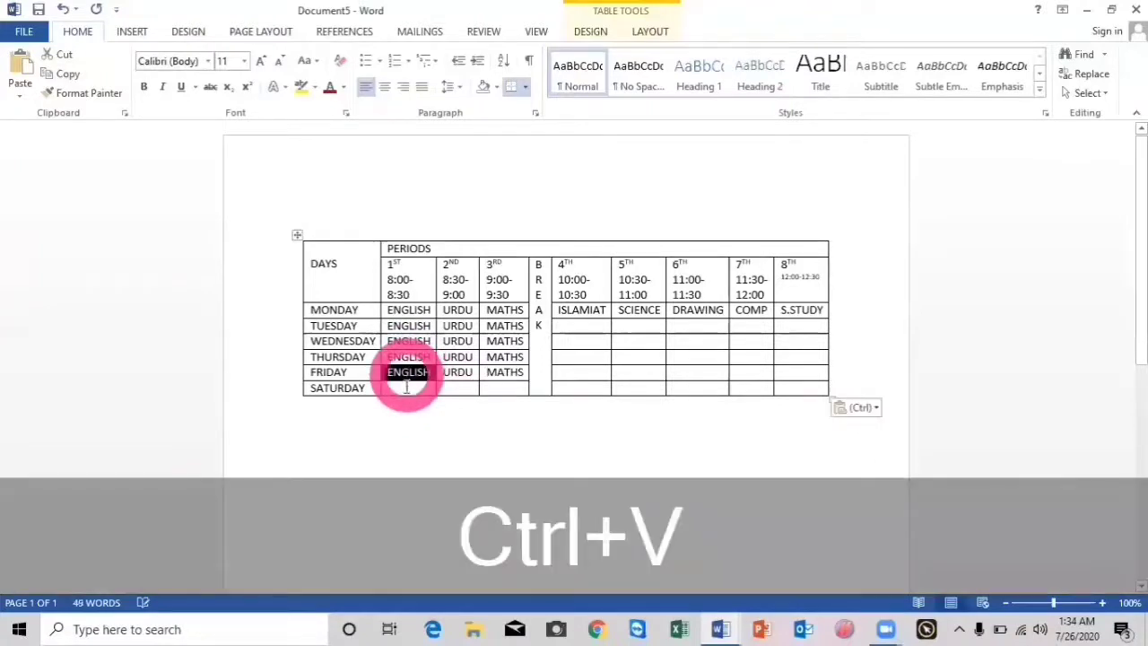
click(408, 388)
key(ctrl+v)
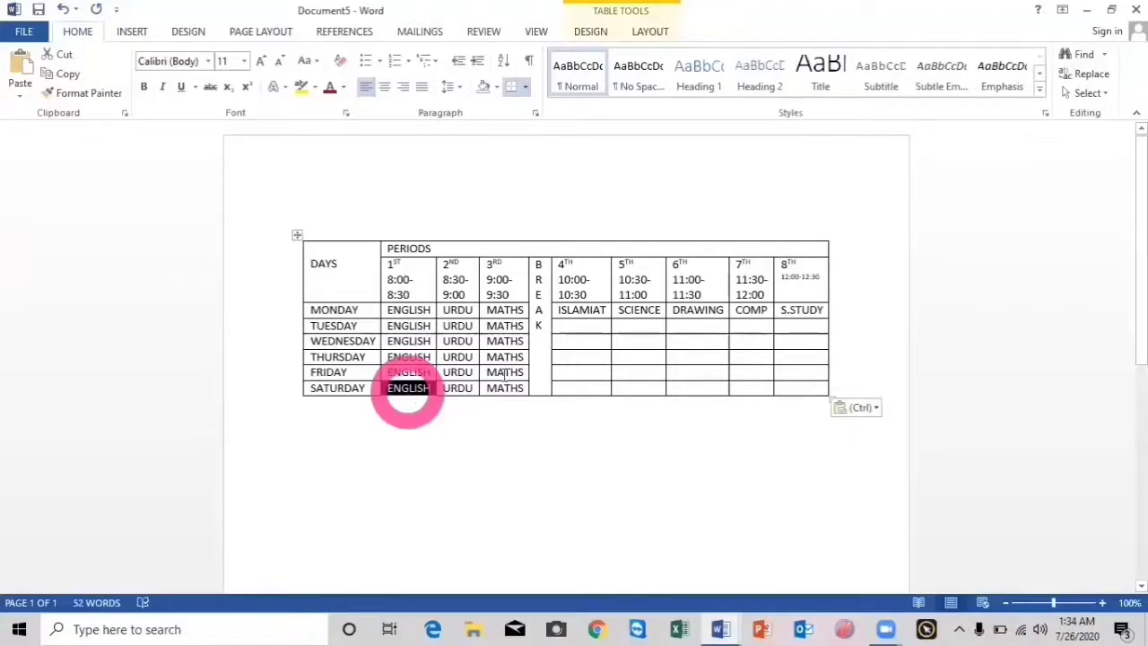
Copy MONDAY's subjects for the 4th to 8th periods into the TUESDAY, WEDNESDAY, THURSDAY and SATURDAY rows.
click(580, 326)
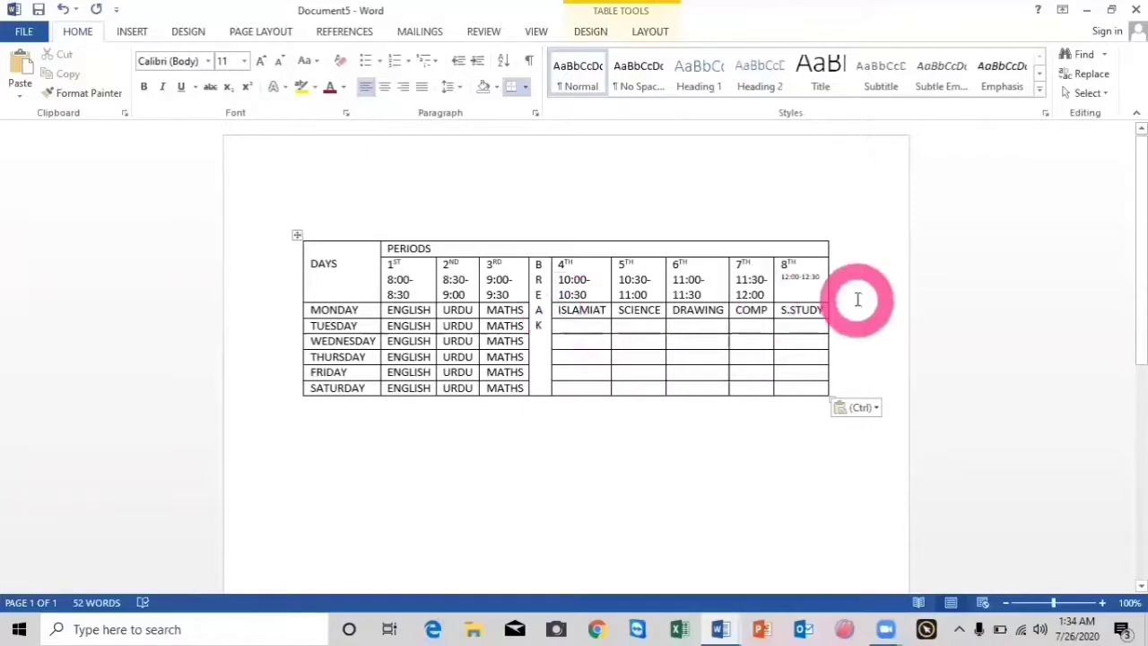
drag(826, 309, 596, 323)
key(ctrl+c)
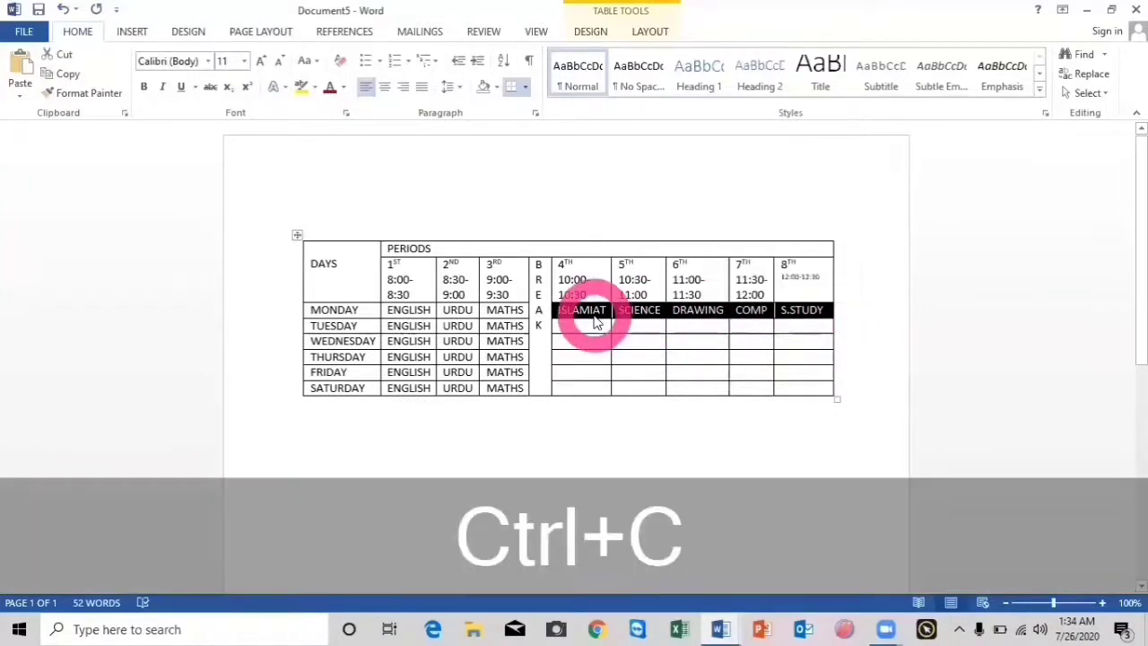
click(592, 325)
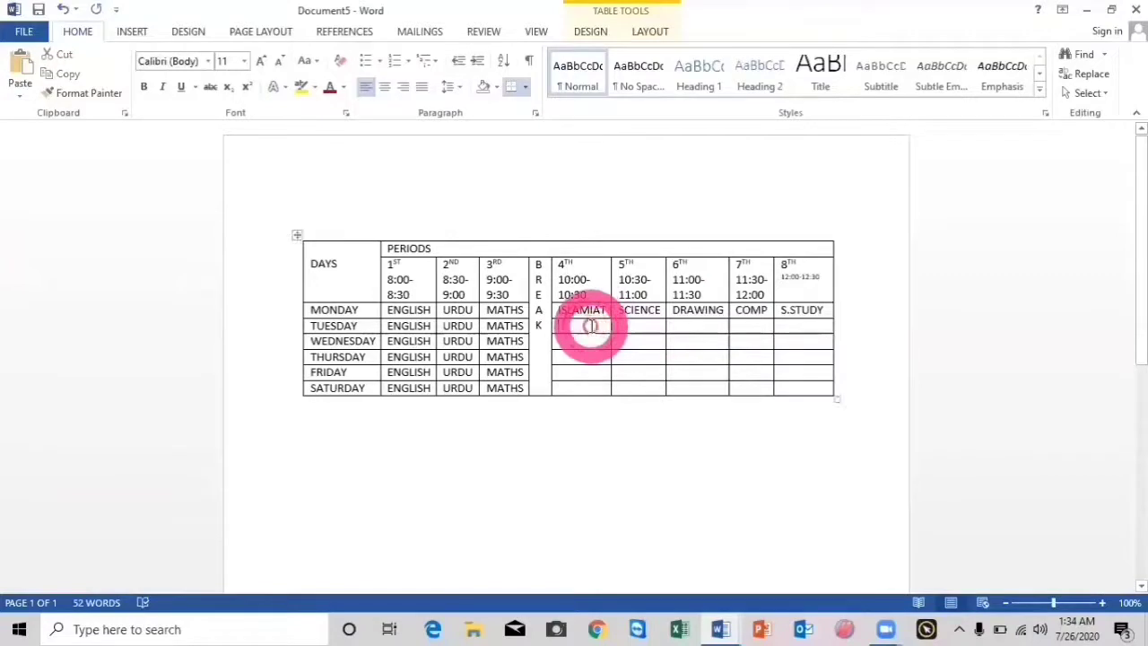
key(ctrl+v)
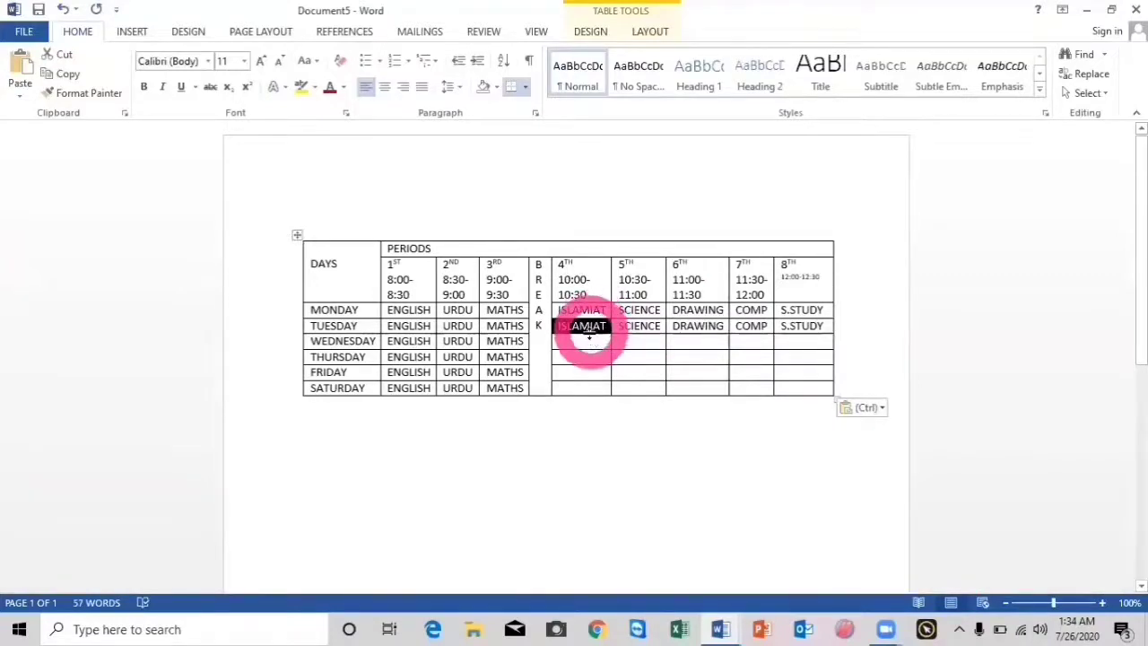
click(591, 338)
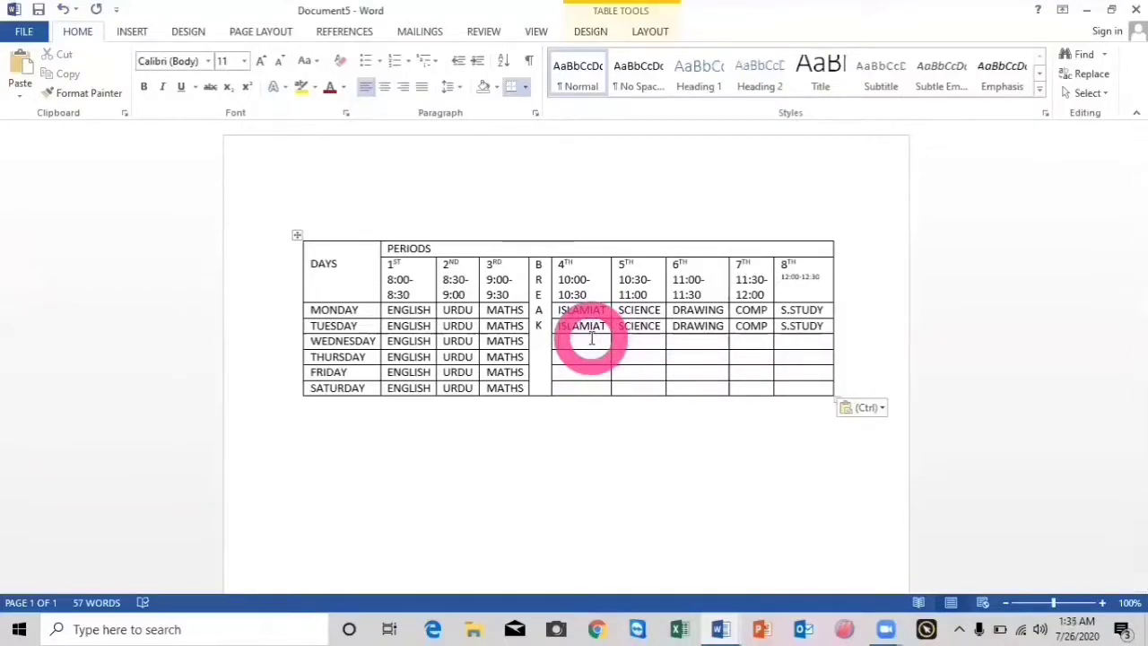
key(ctrl+v)
click(590, 356)
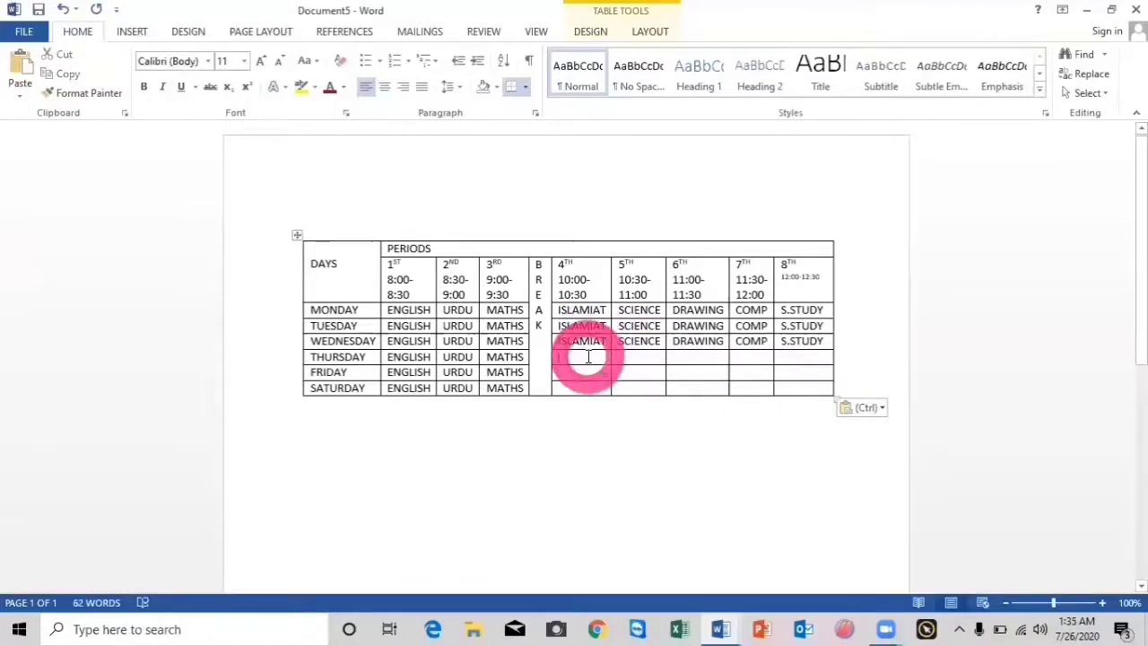
key(ctrl+v)
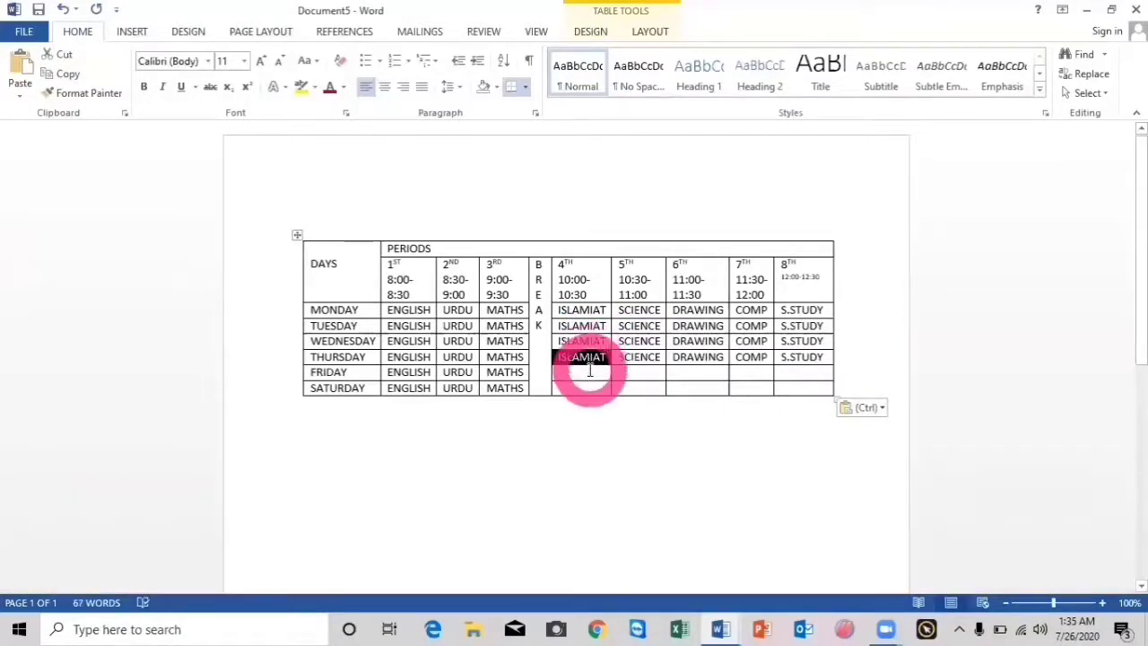
click(589, 370)
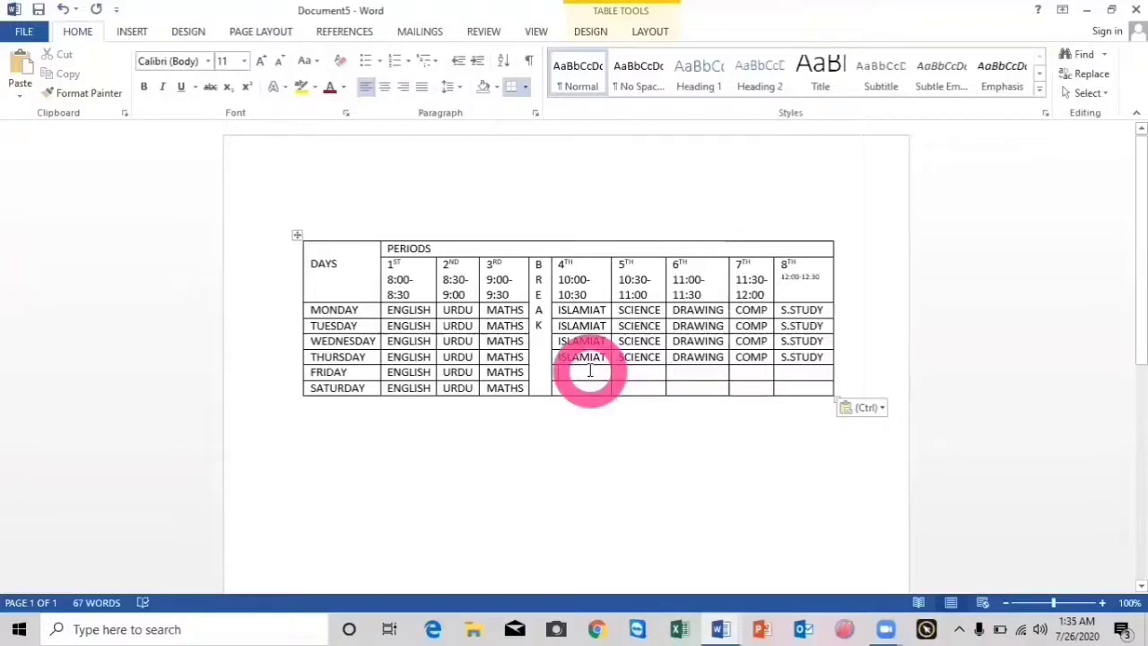
click(579, 387)
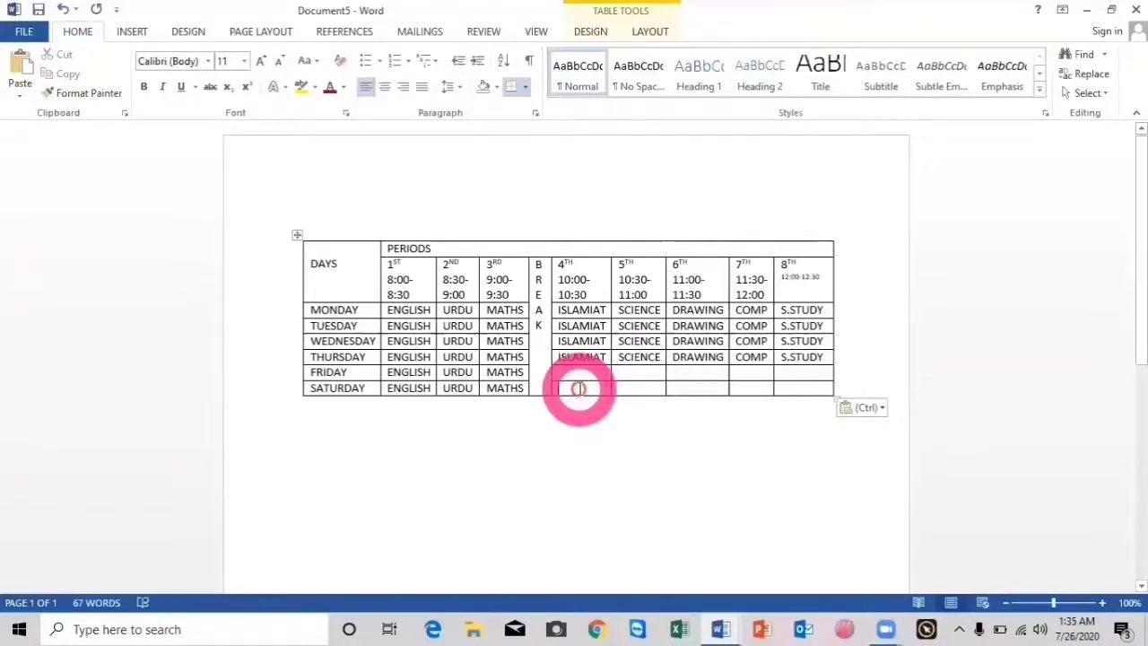
key(ctrl+v)
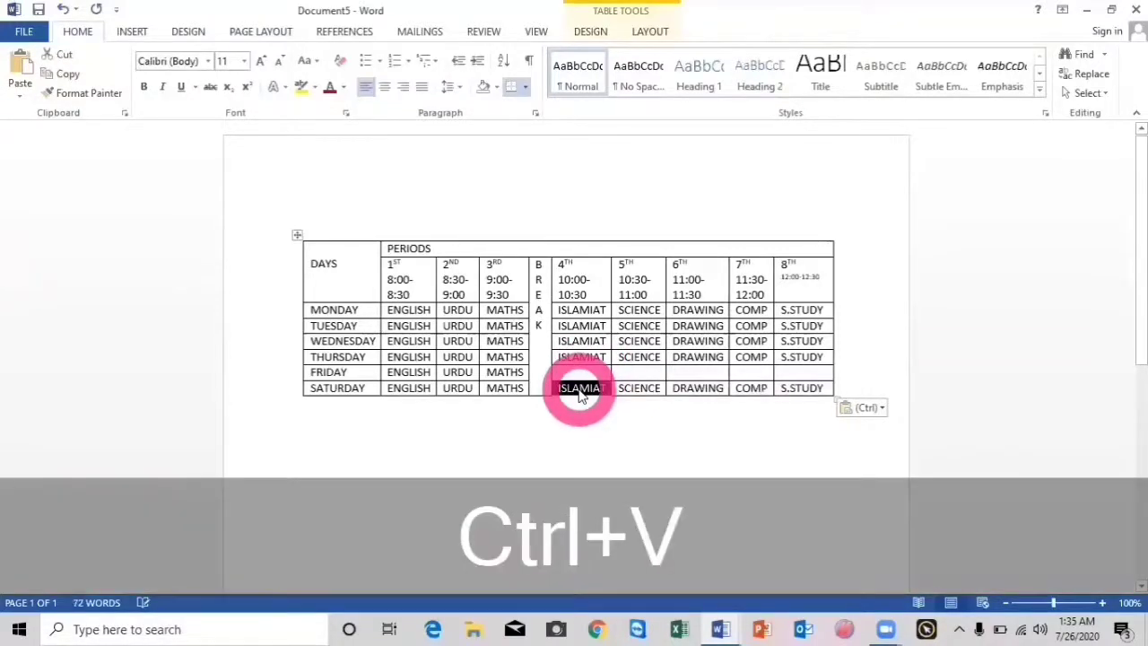
Enter ISLAMIAT for the 4th period in the FRIDAY row.
click(589, 372)
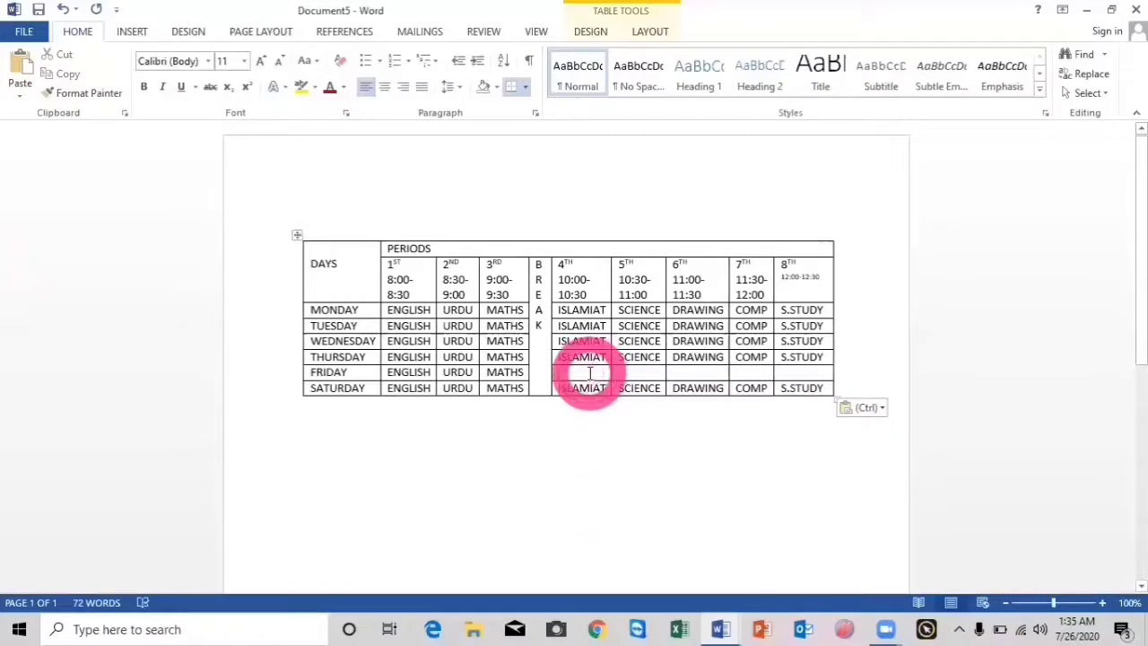
text(ISLAMI)
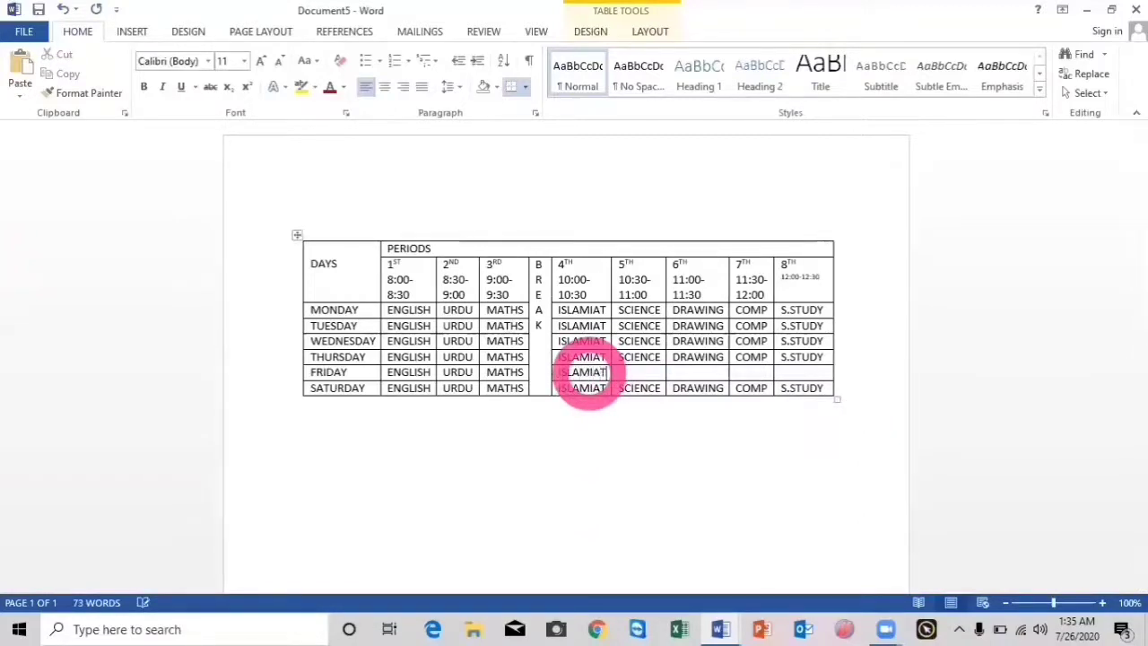
text(AT)
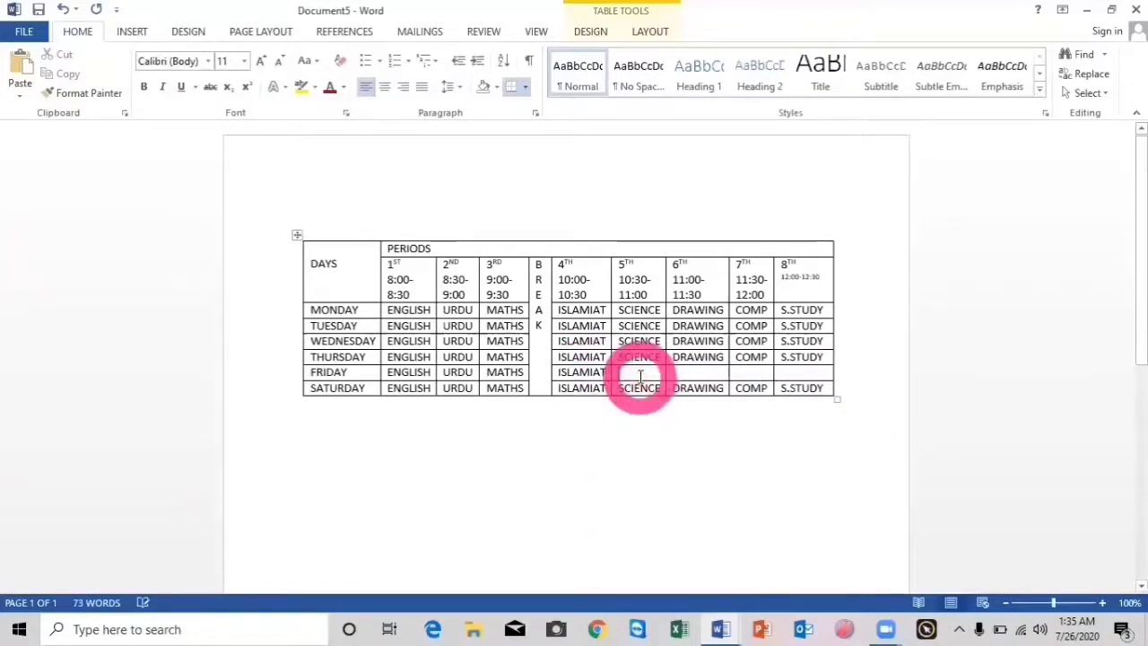
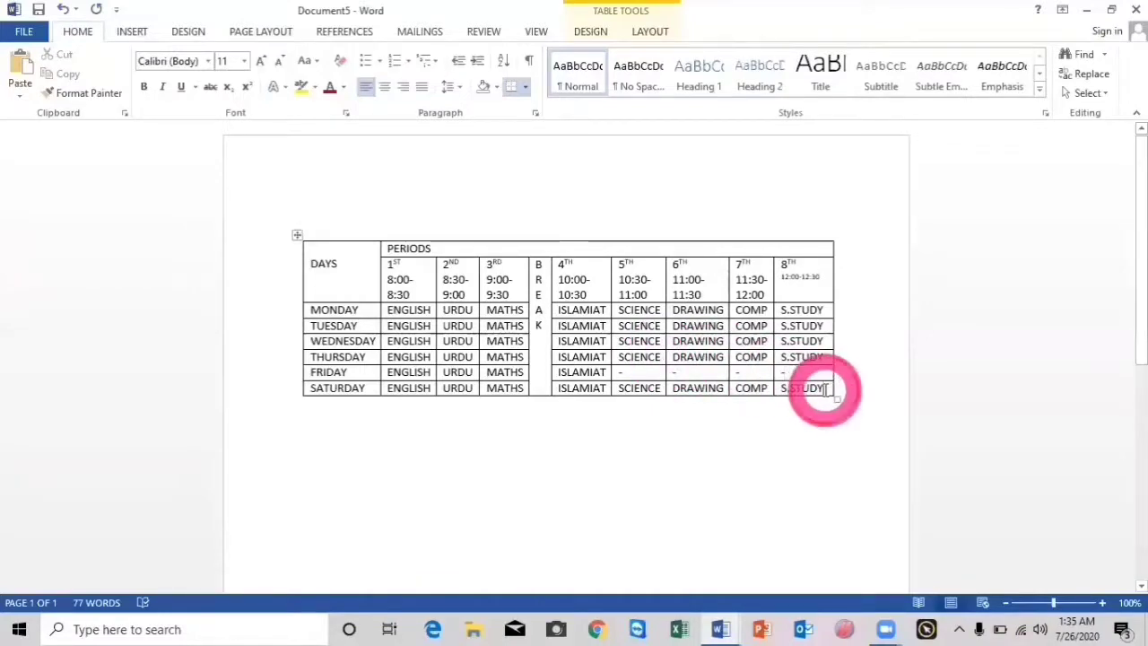
Enlarge the text of the whole timetable by two font size steps and make it bold.
drag(825, 387, 310, 255)
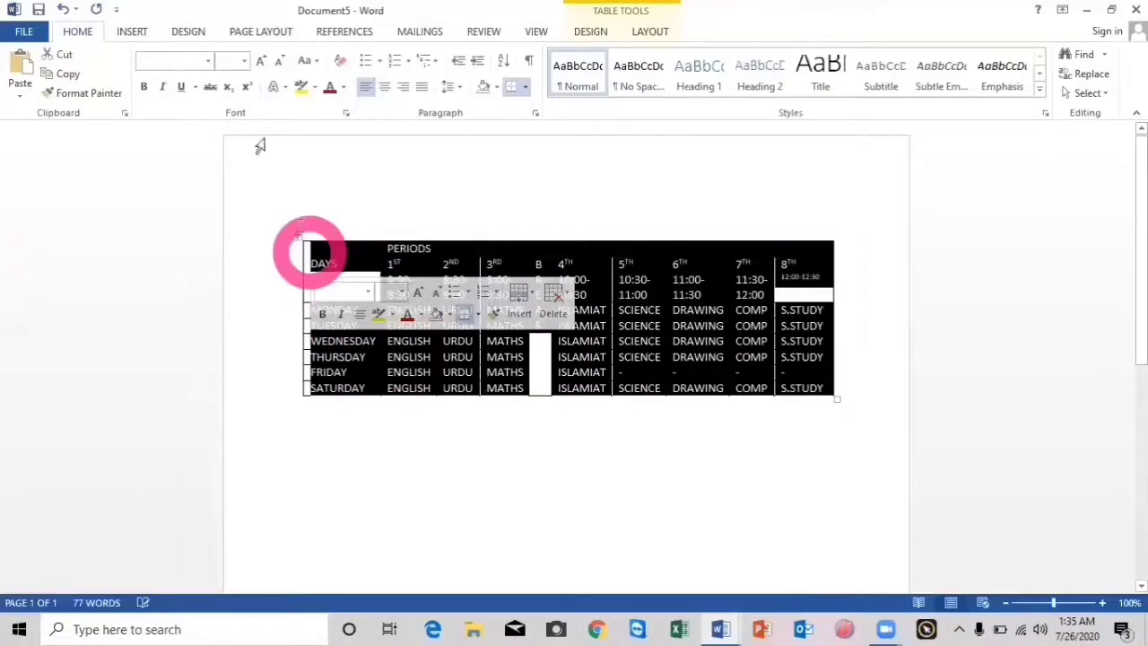
click(259, 63)
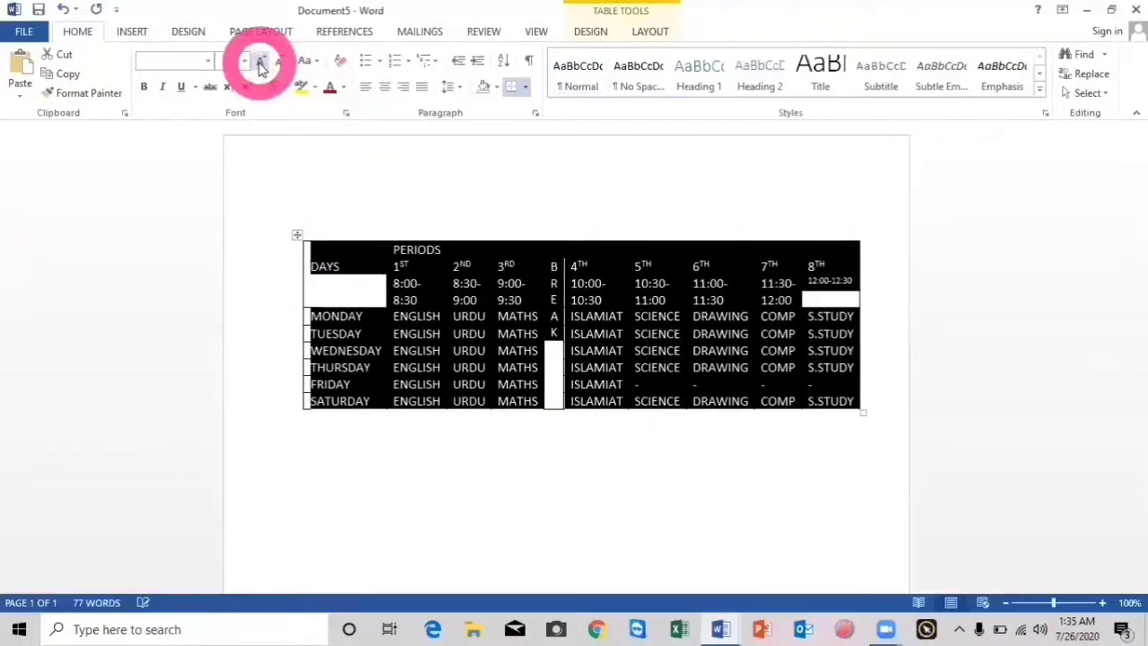
click(259, 63)
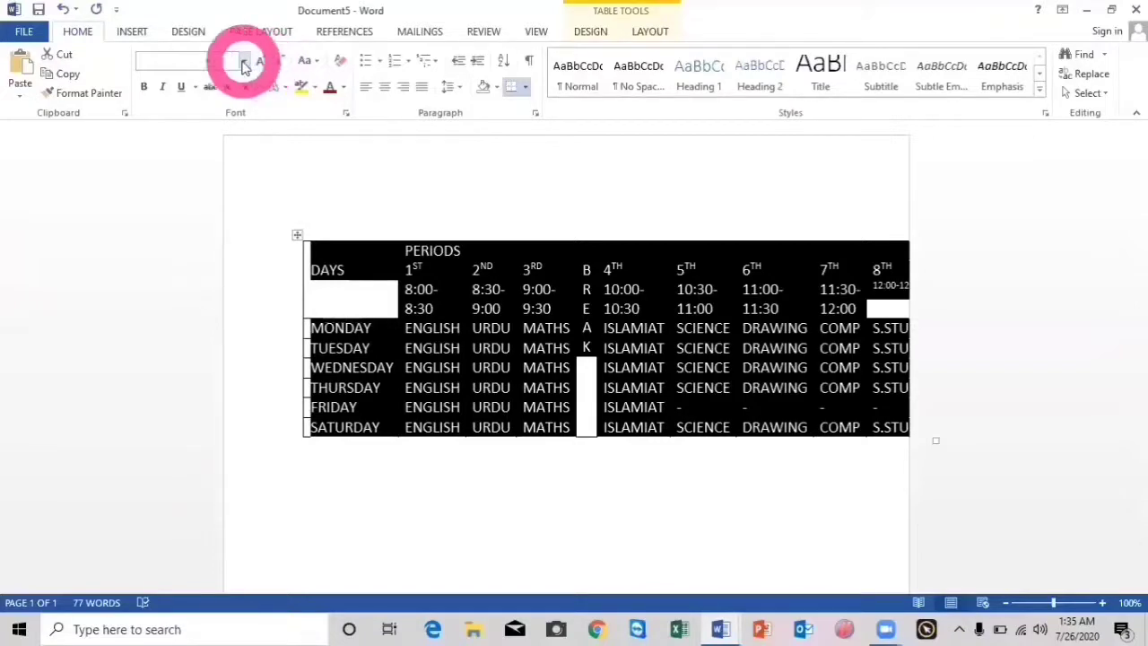
click(243, 62)
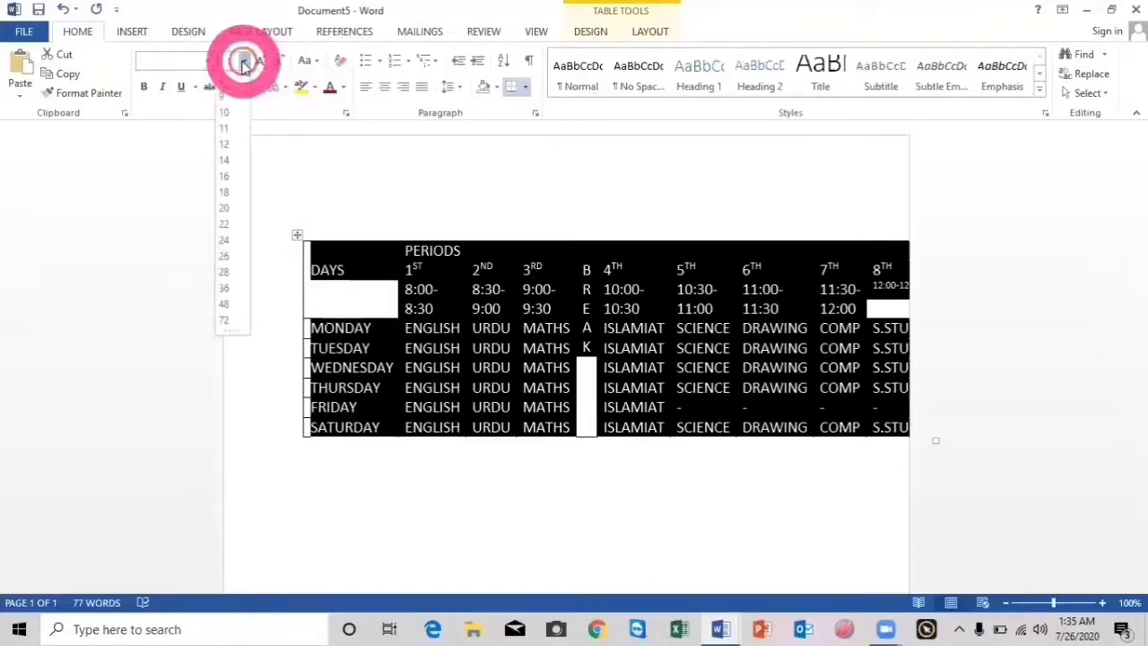
click(270, 157)
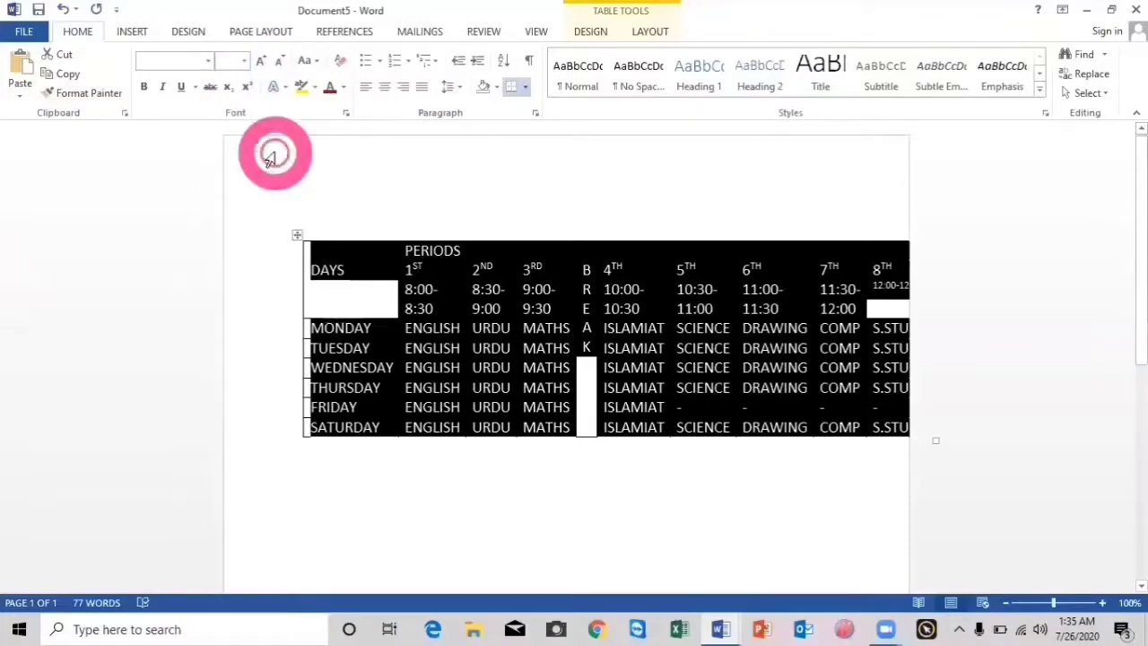
click(144, 88)
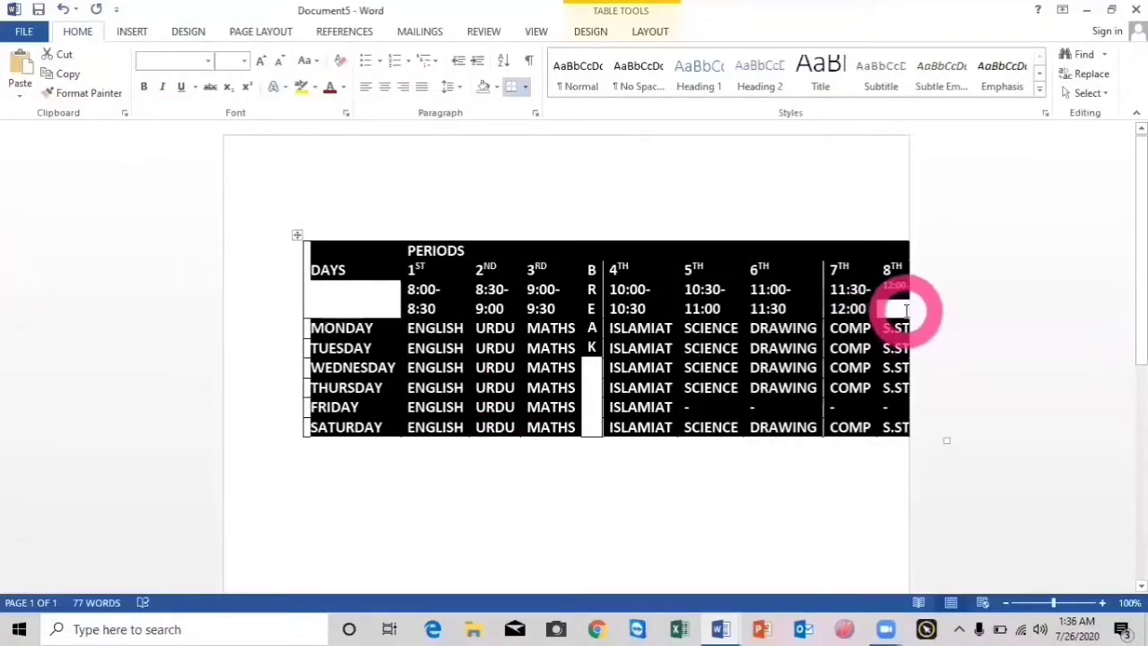
Set the font colour of the whole timetable to the standard Blue, viewing the page at 110%.
click(1101, 604)
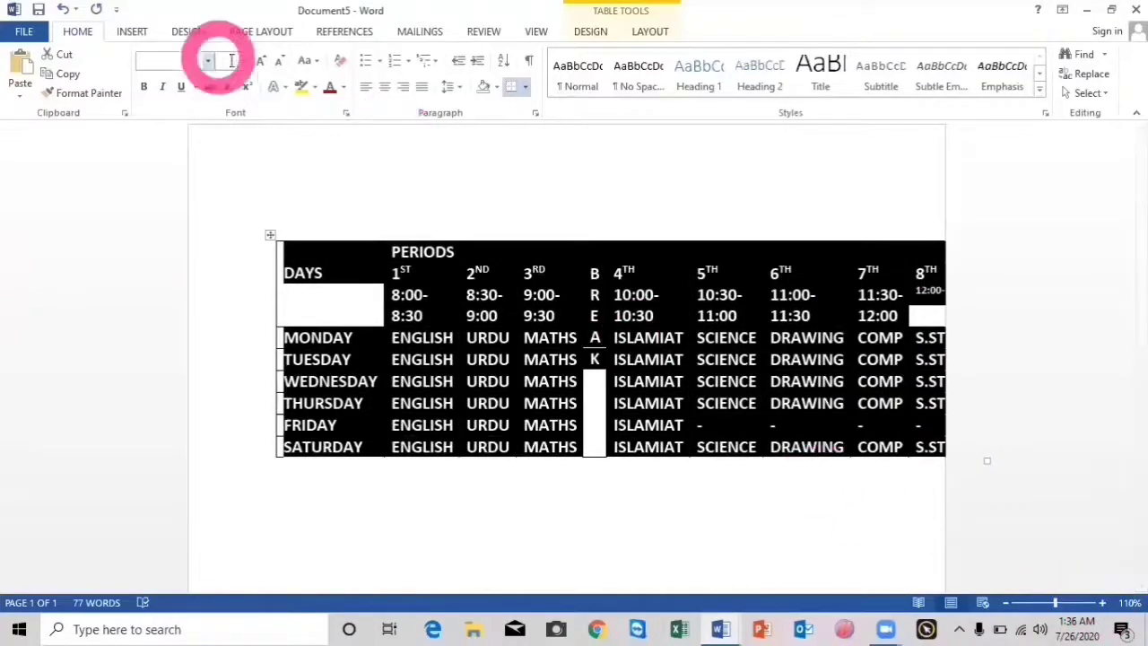
click(345, 90)
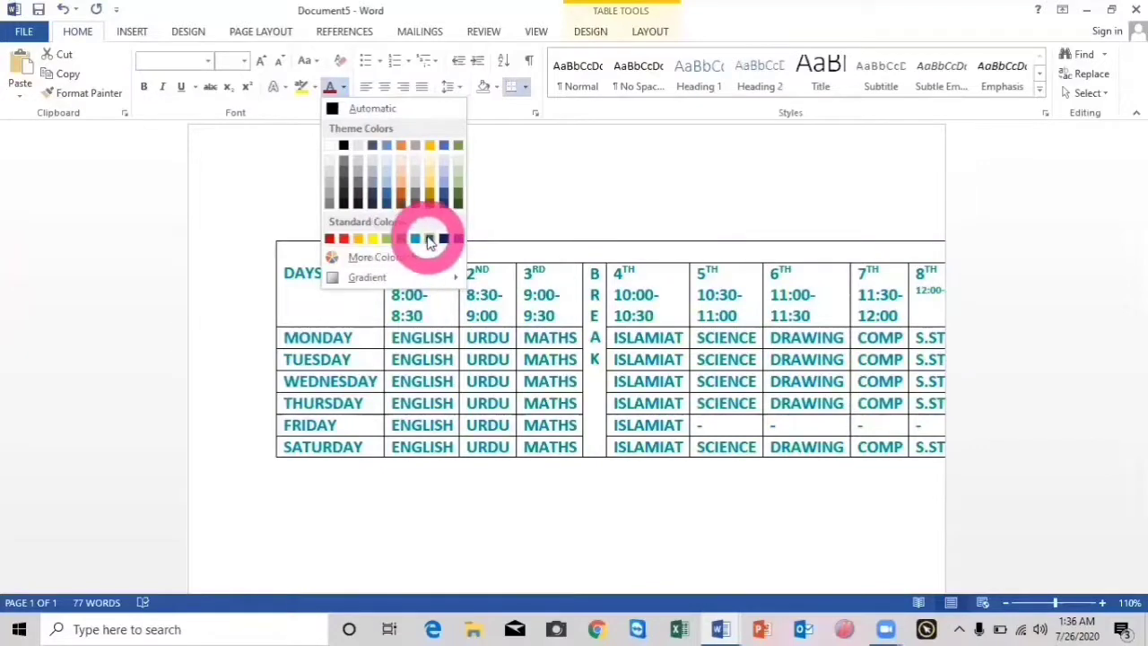
click(429, 238)
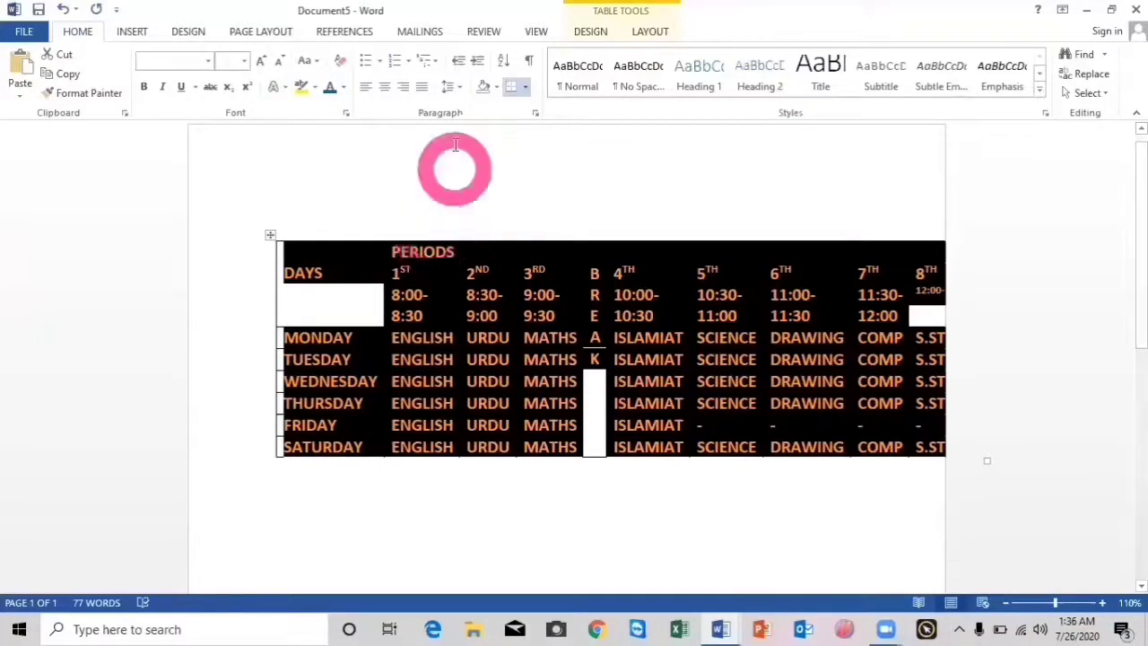
Shade all cells of the timetable with a light gold theme colour and deselect the table.
click(498, 88)
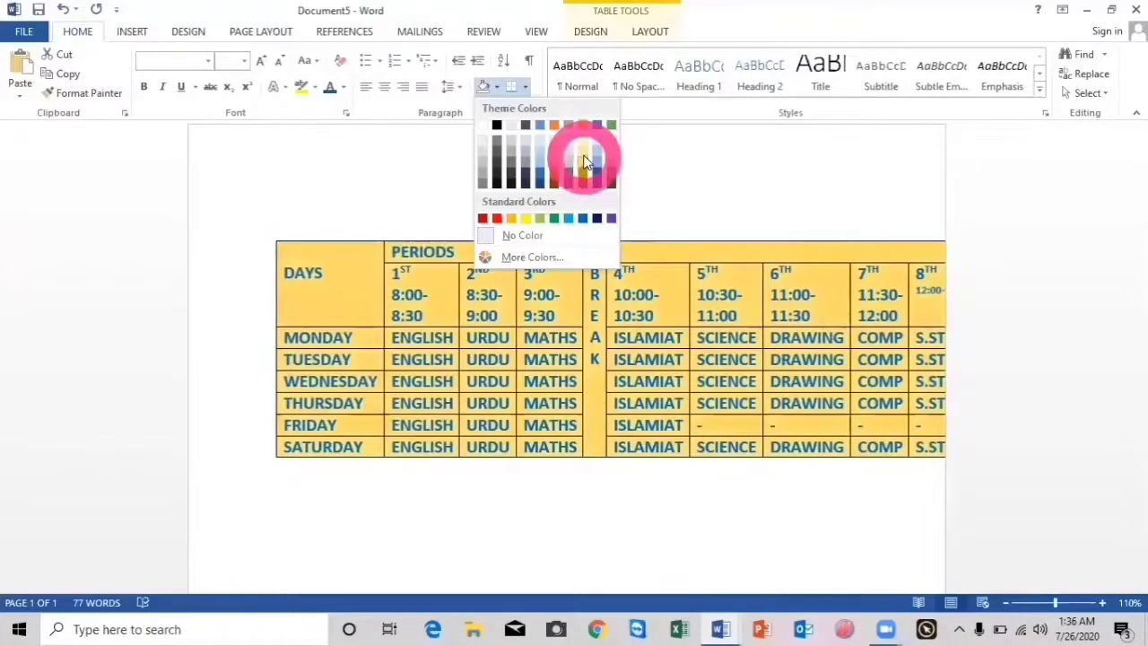
click(584, 160)
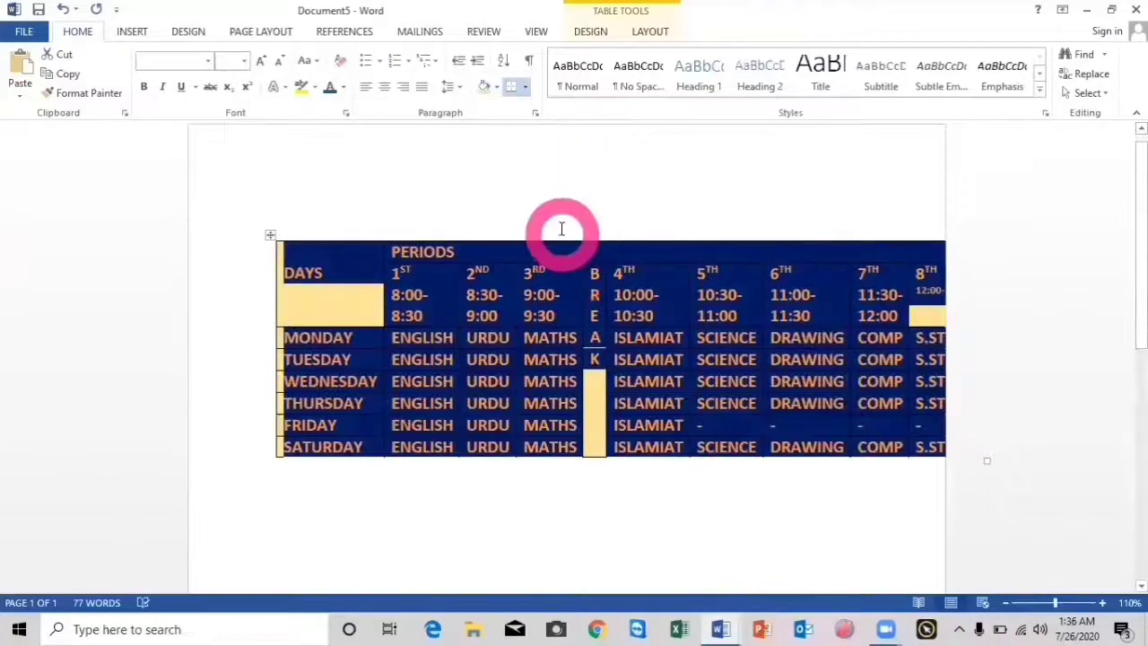
click(561, 227)
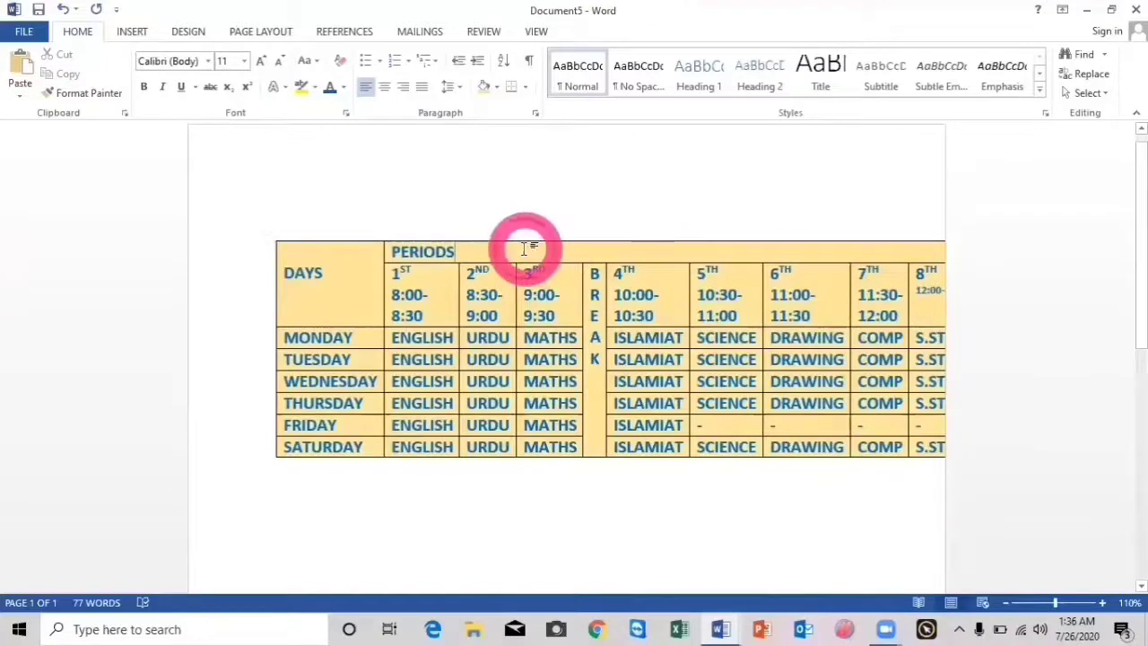
Shade the PERIODS header cell with the standard Light Green colour.
click(524, 249)
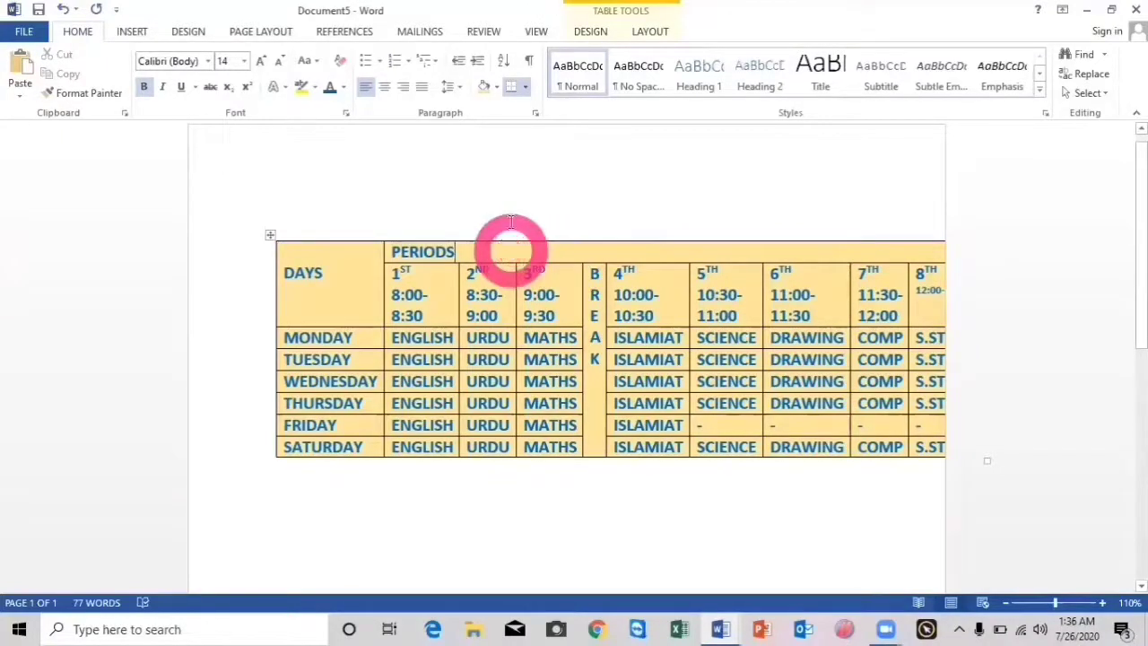
click(498, 86)
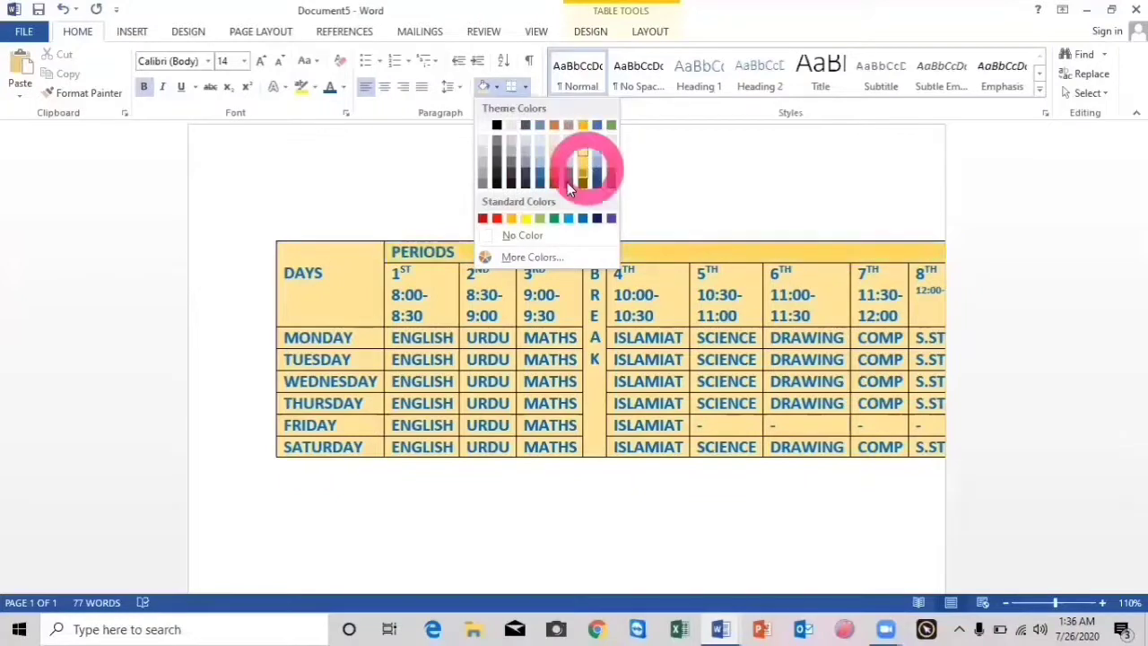
click(539, 223)
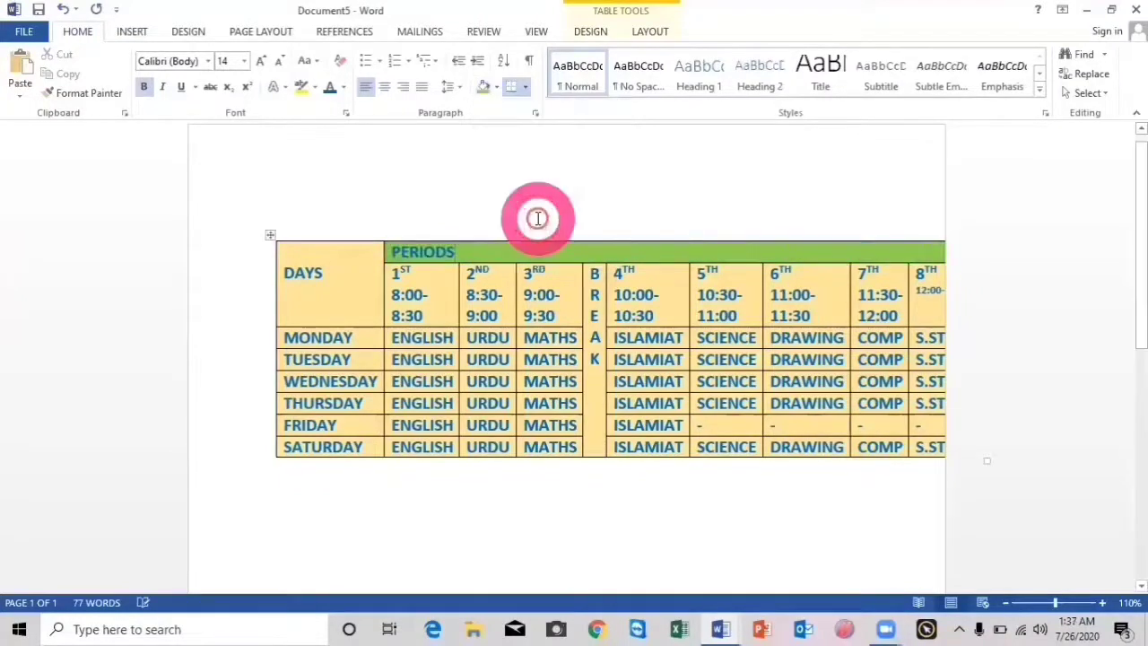
Shade the DAYS header cell with the standard Yellow colour.
click(350, 276)
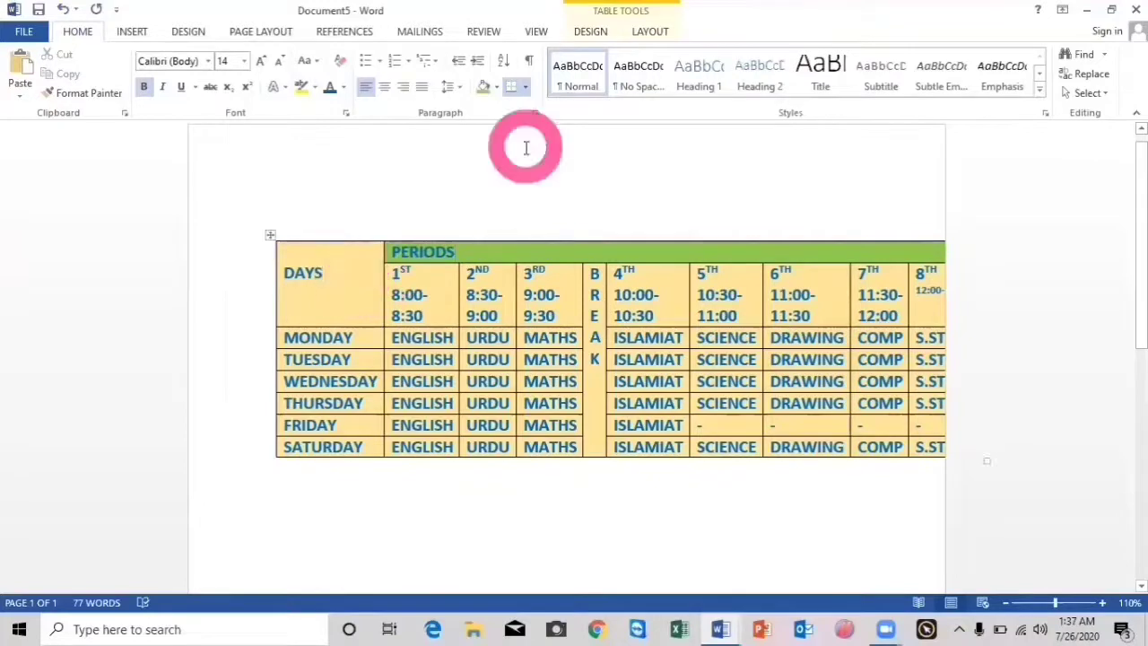
click(498, 87)
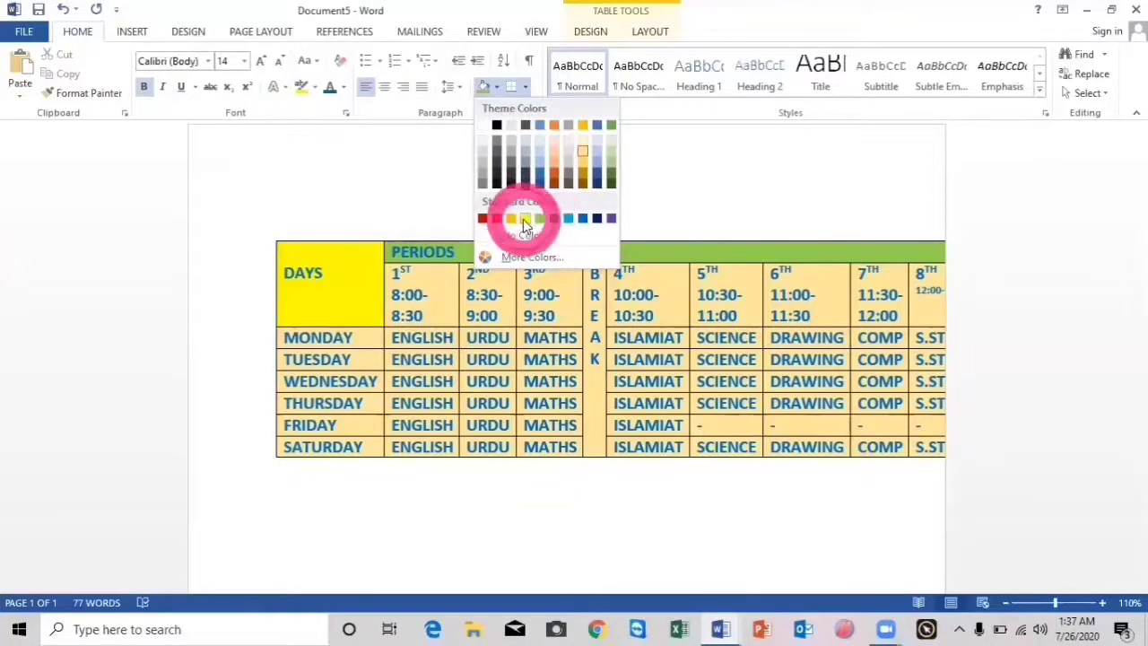
click(525, 219)
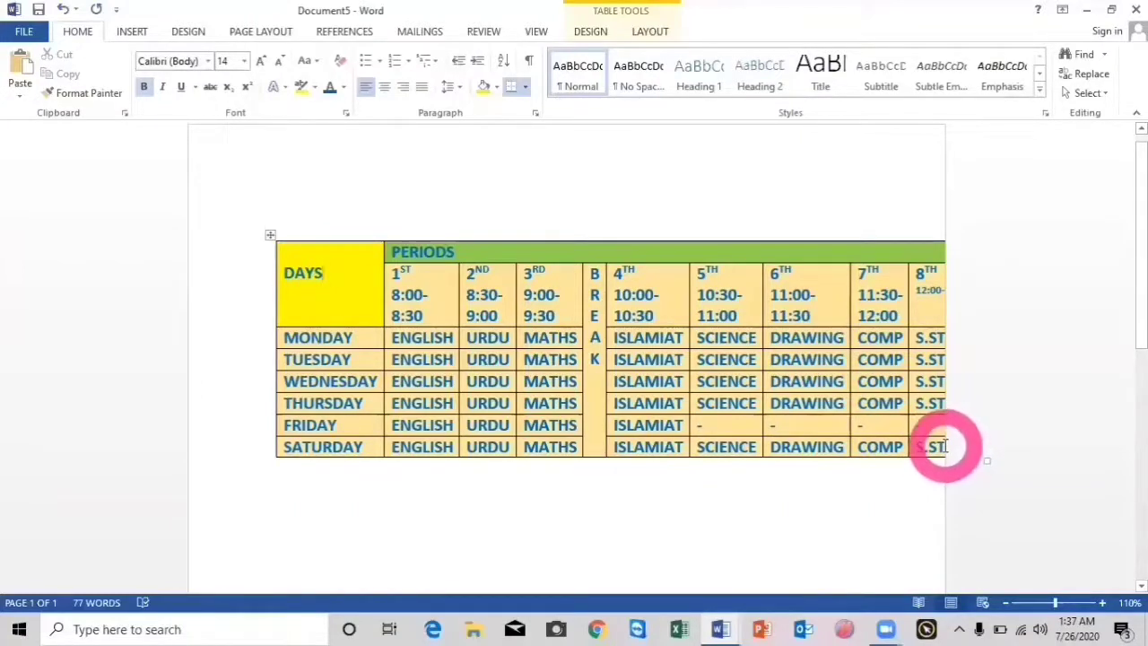
Centre the text in all cells of the timetable and deselect the table.
drag(943, 445, 308, 290)
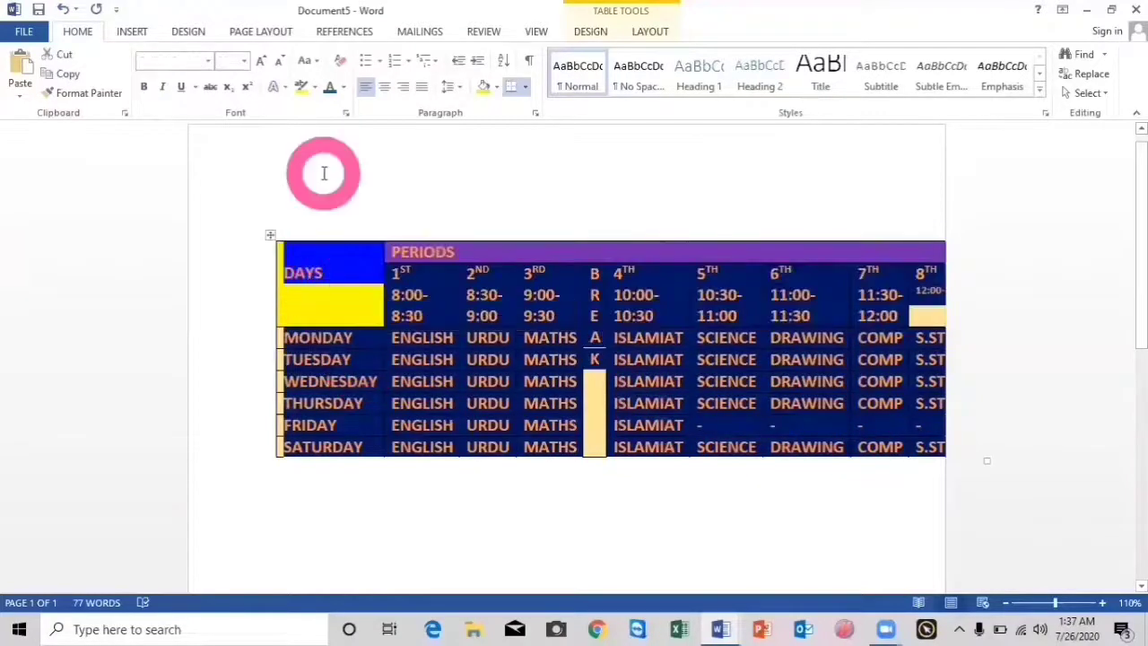
click(386, 90)
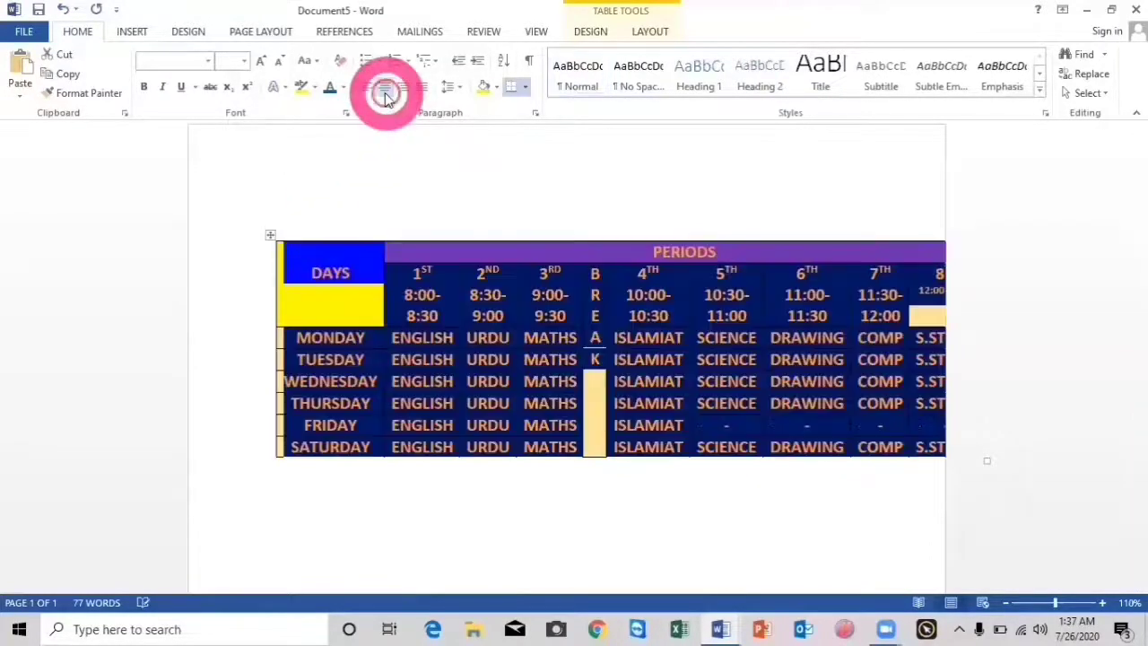
click(520, 204)
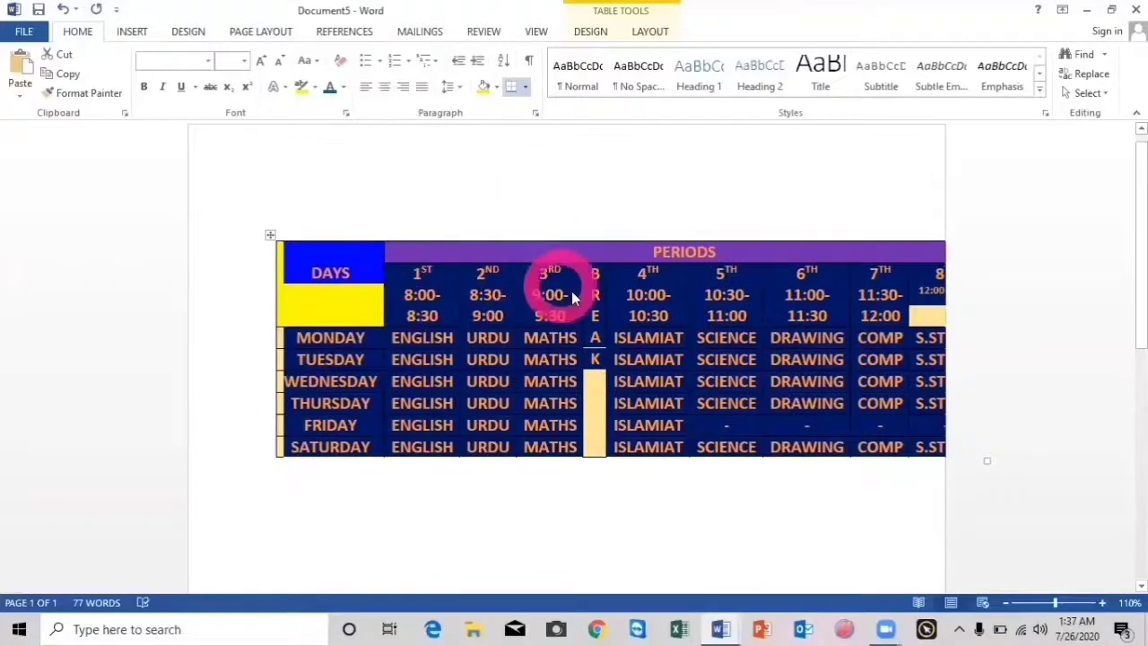
click(627, 207)
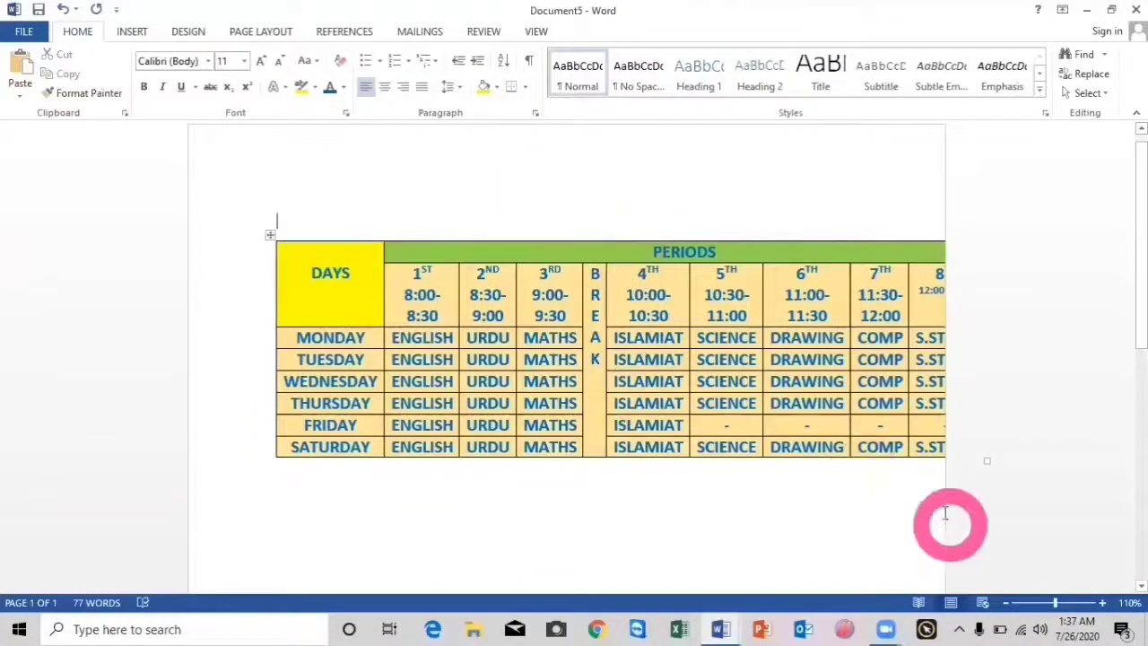
Try to resize the whole timetable from its lower-right corner so that it fits within the page width.
click(975, 458)
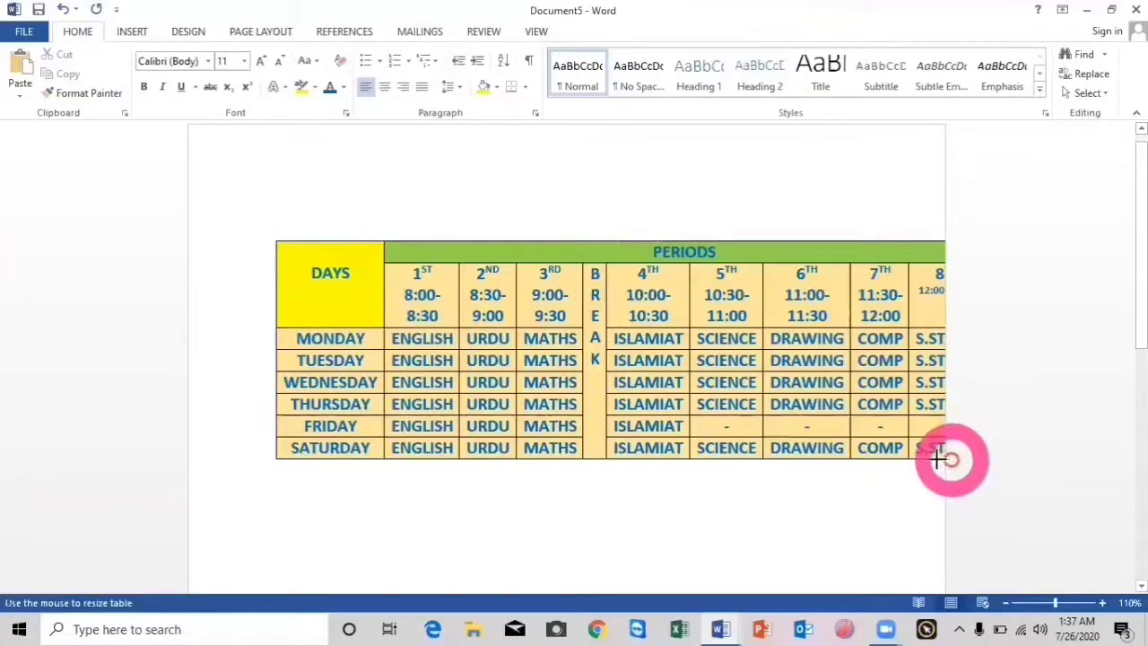
click(871, 438)
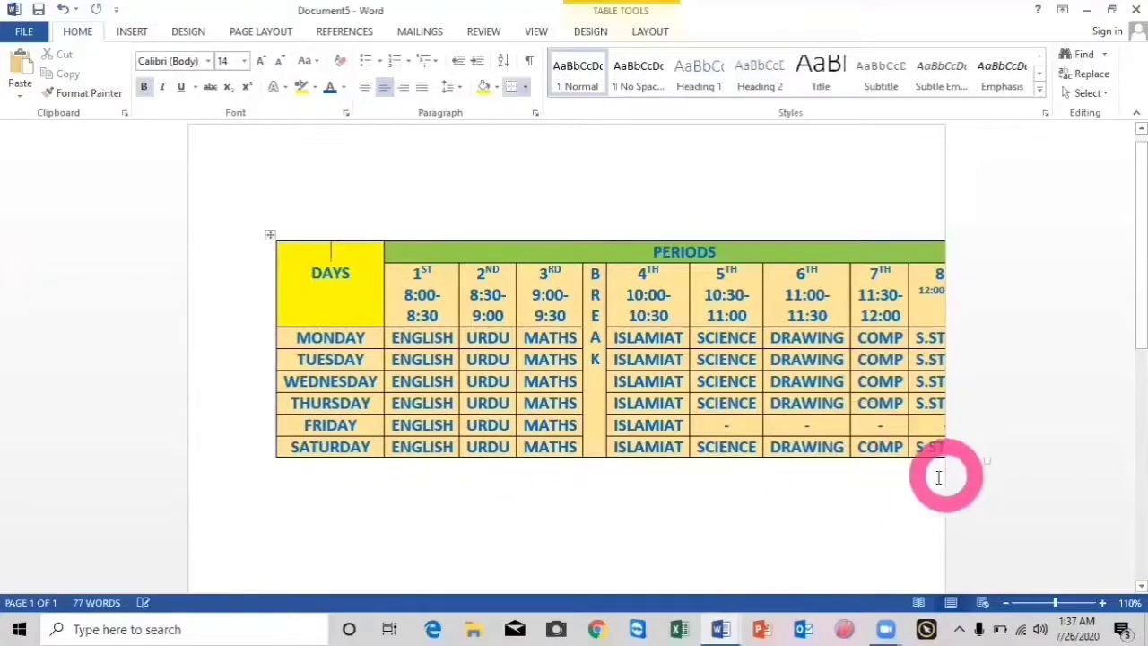
click(978, 461)
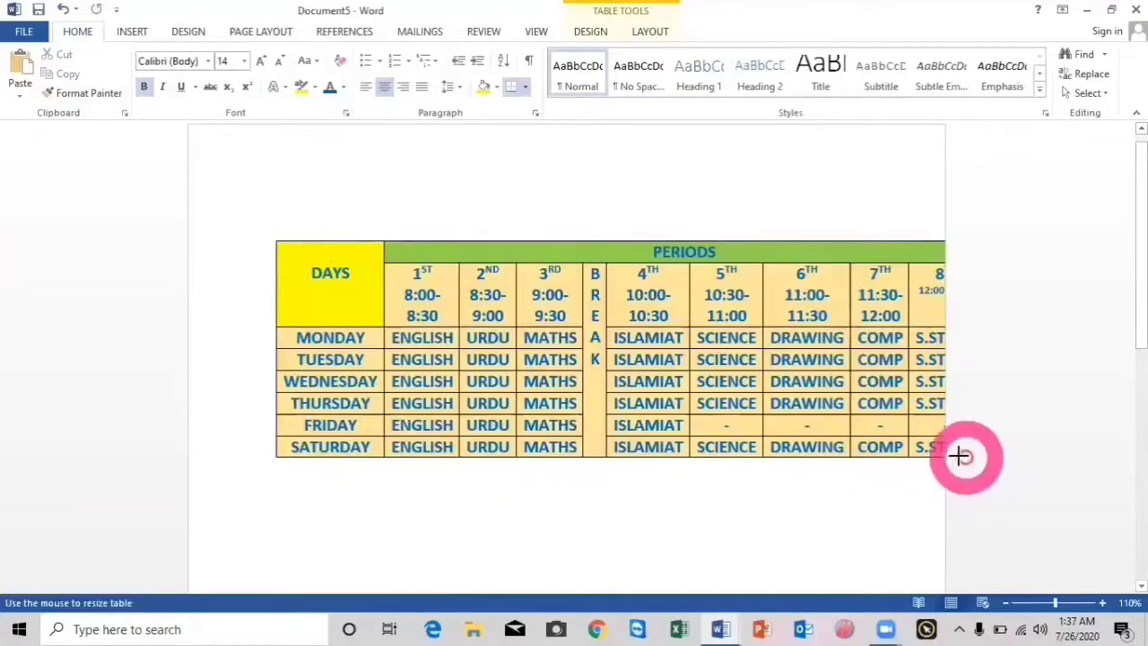
click(775, 536)
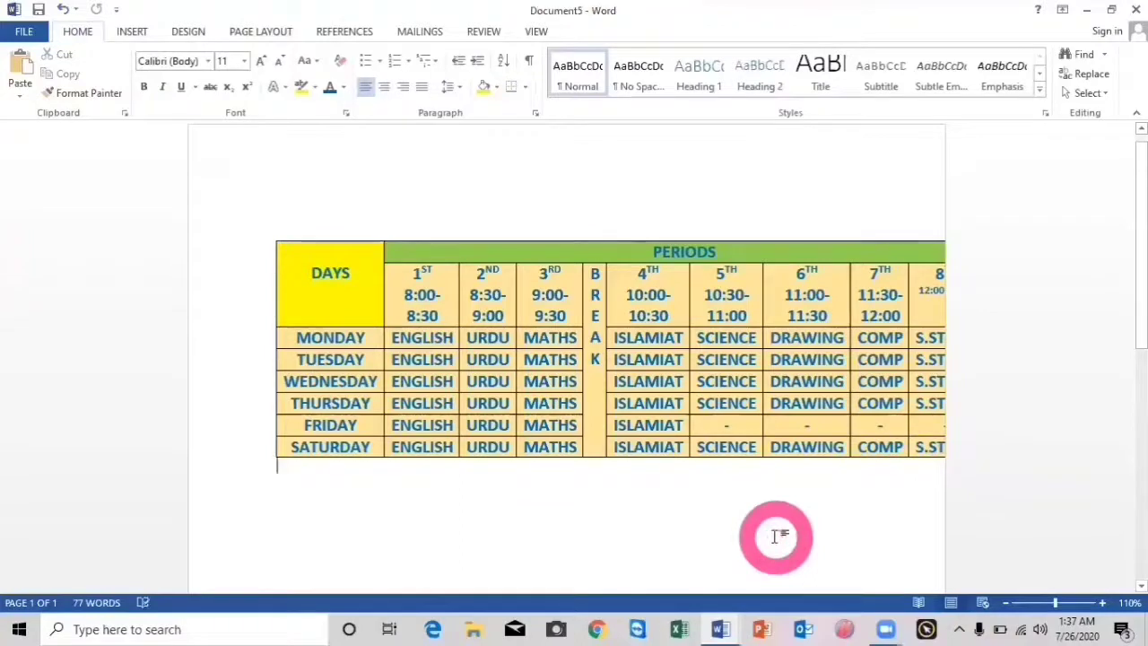